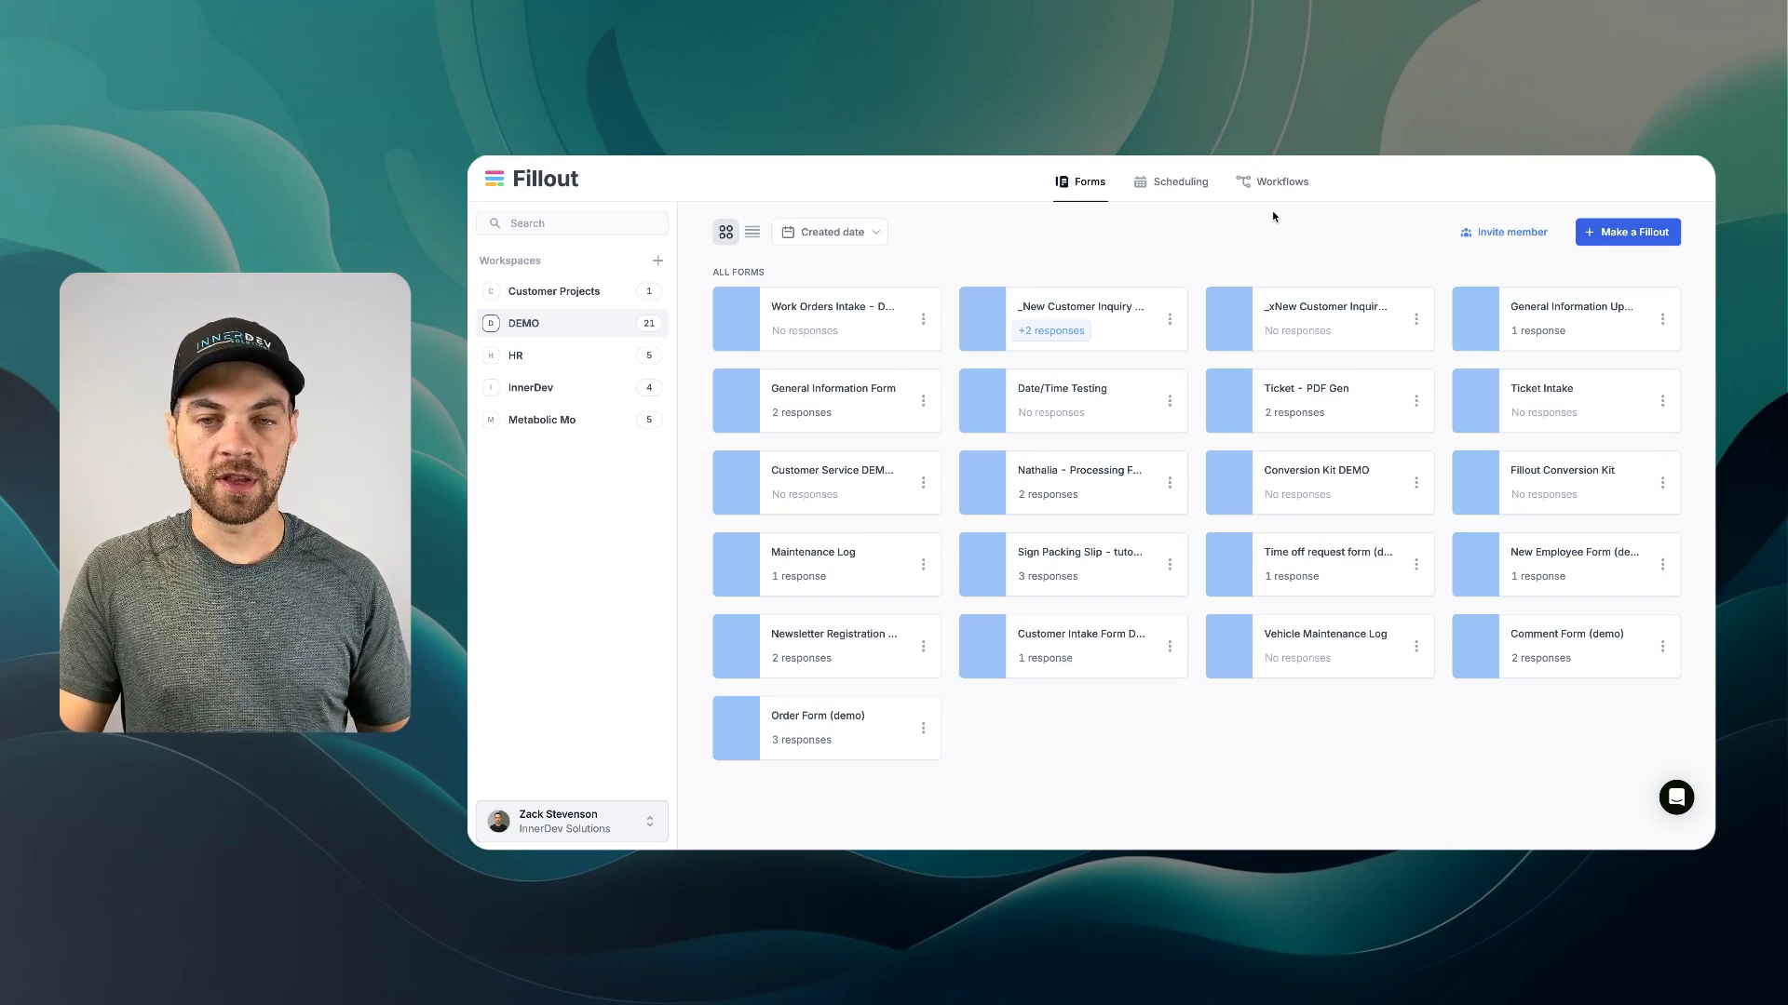
- Start a new form, skip the integration choice, and create it with the Dark theme
click(1629, 237)
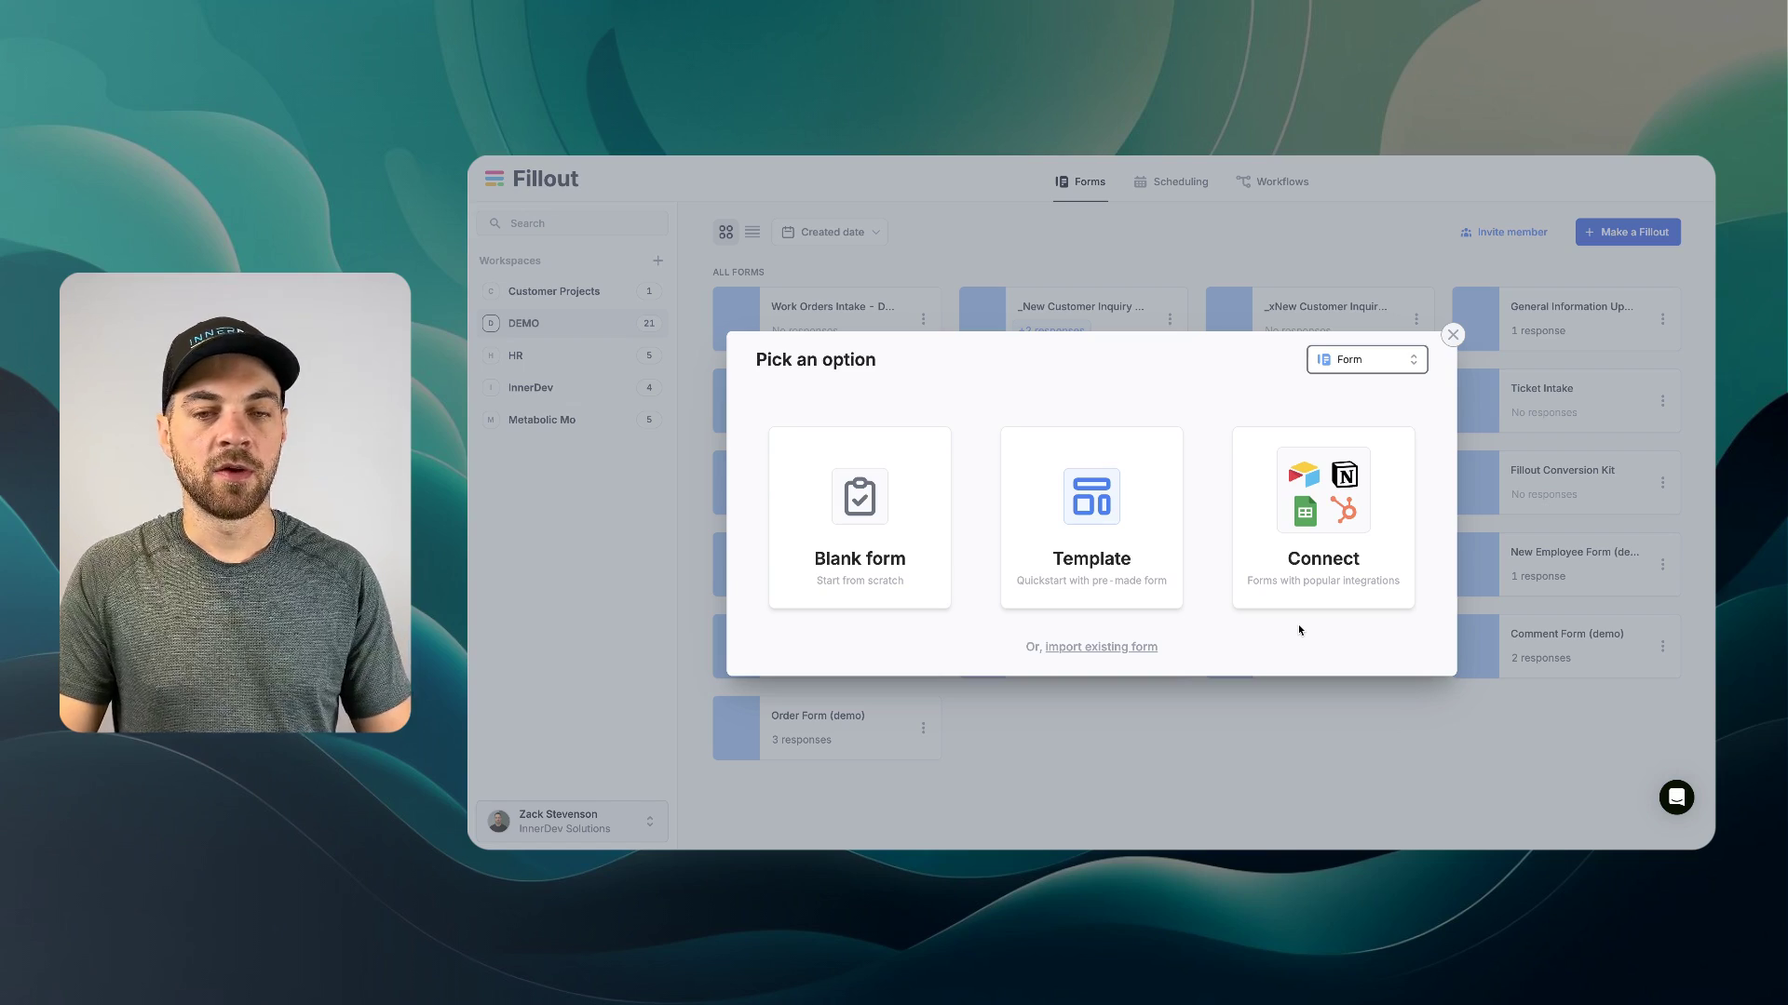
click(1330, 542)
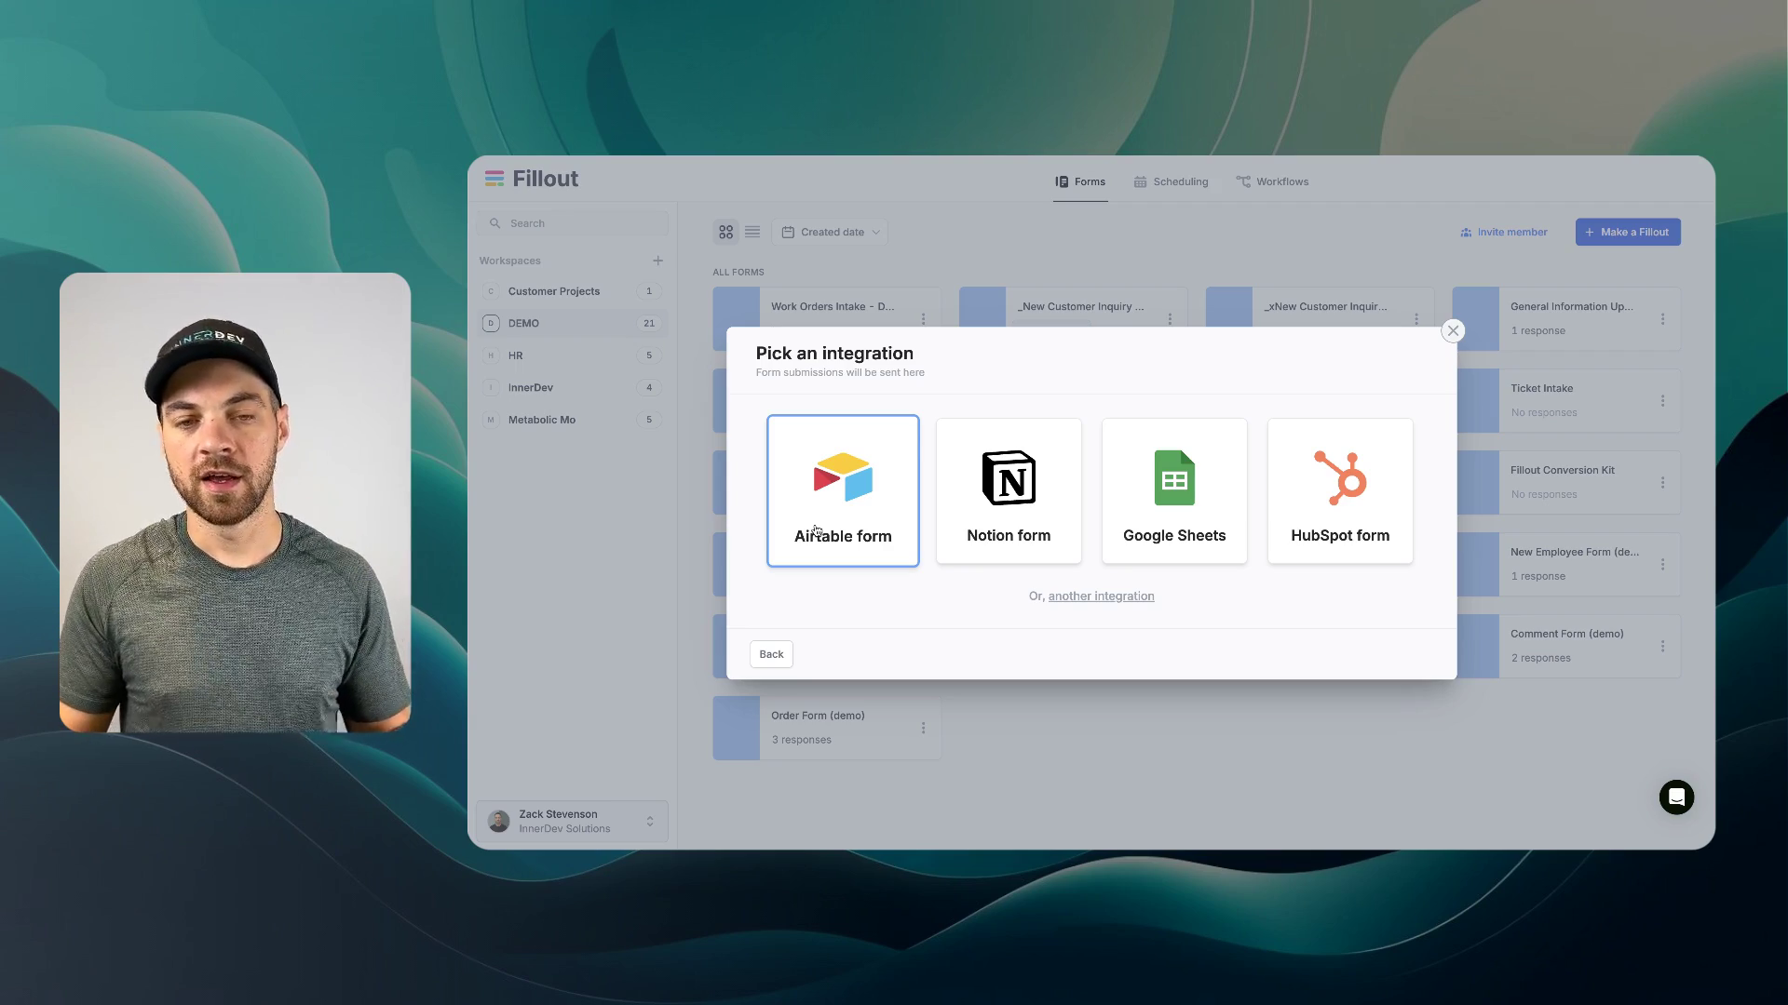
click(1079, 600)
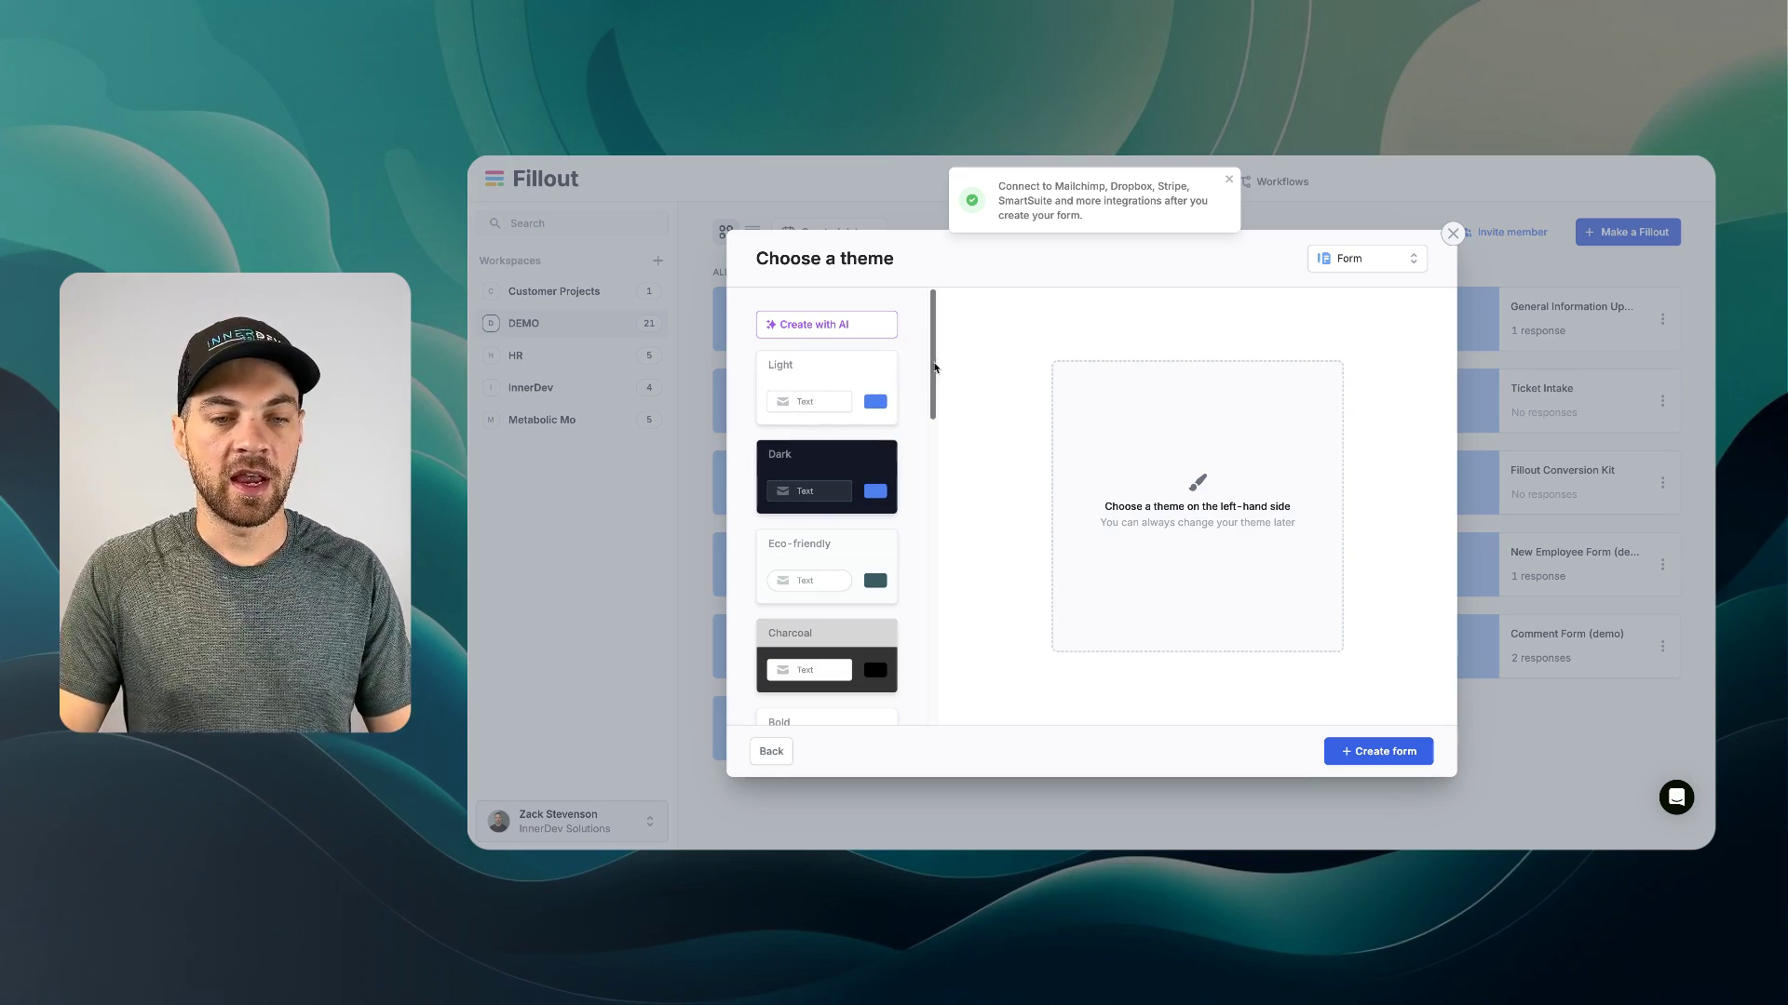
drag(929, 368, 932, 650)
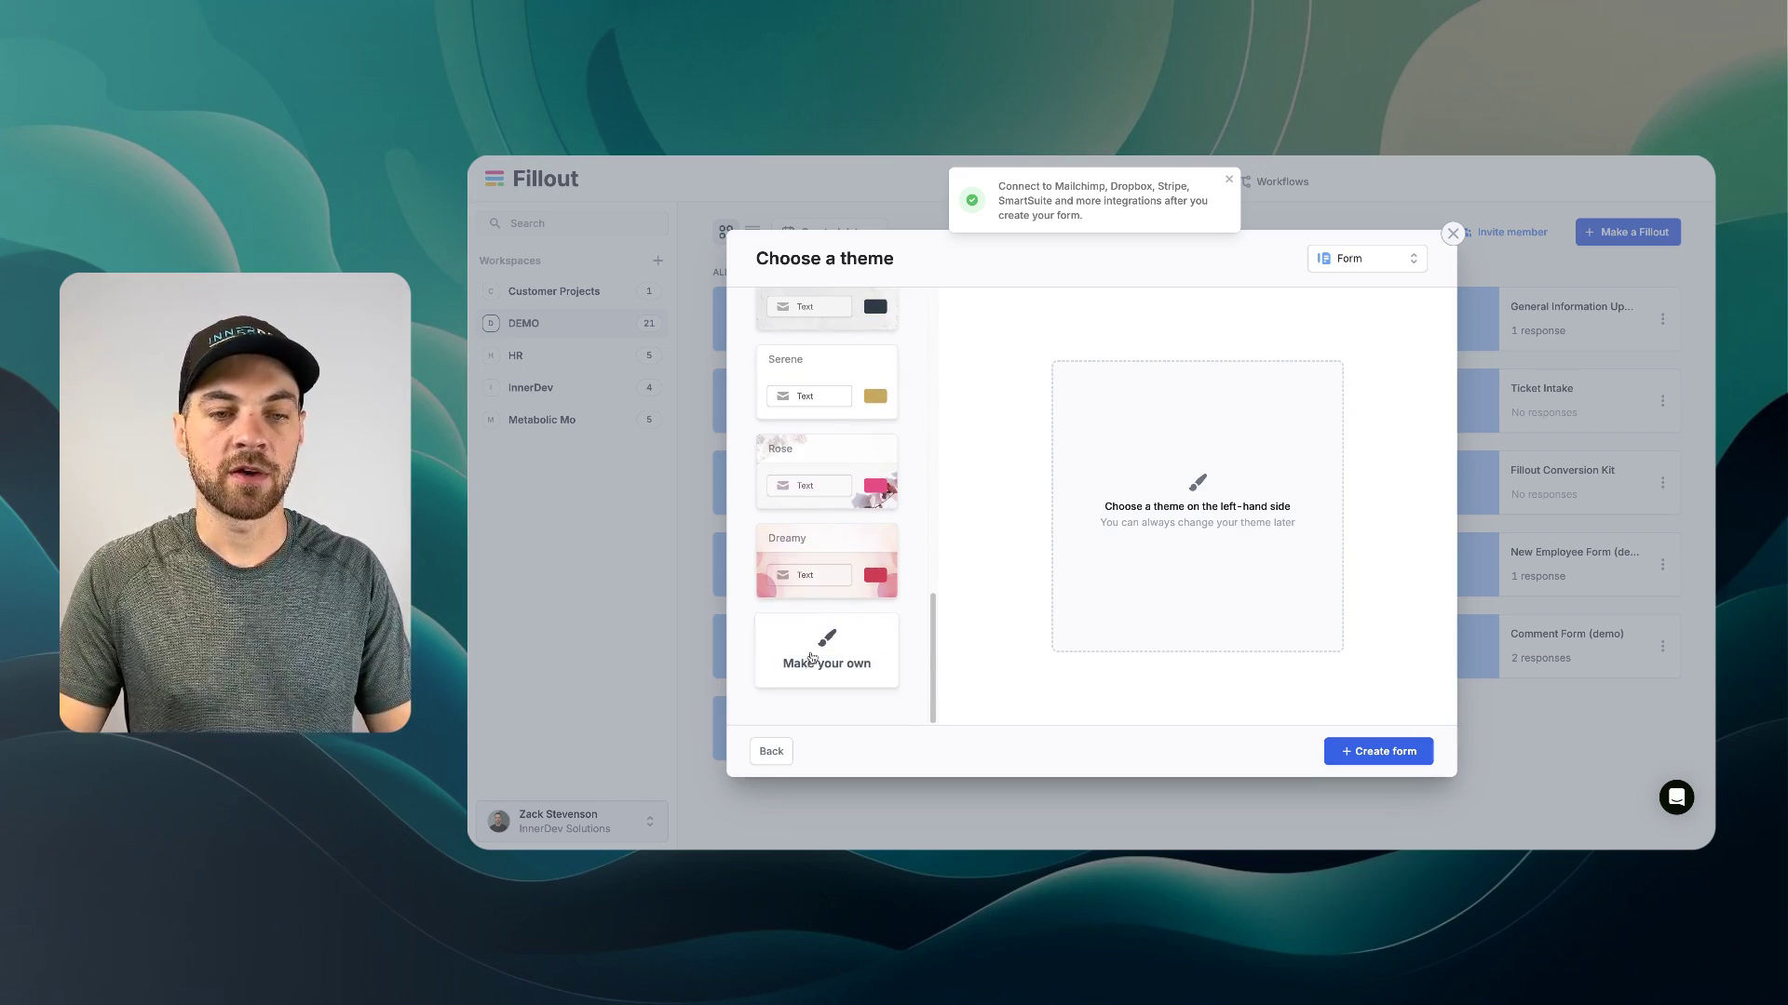
scroll(819, 622, up, 10)
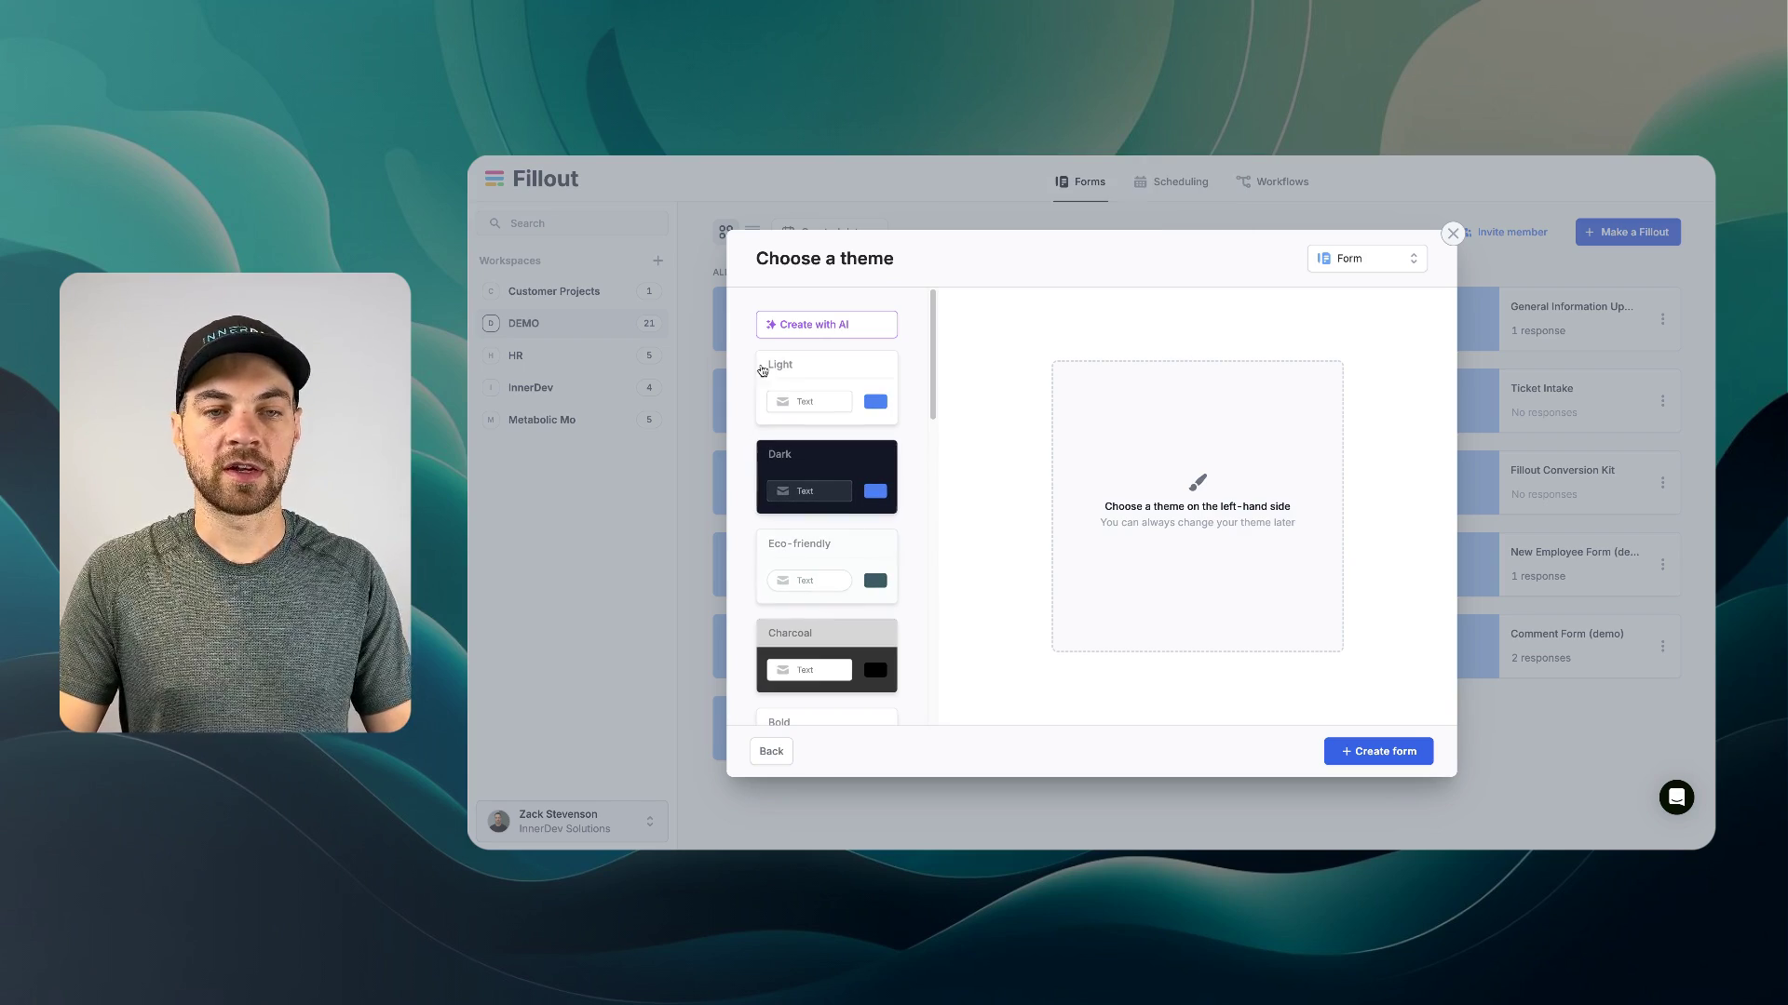
click(827, 475)
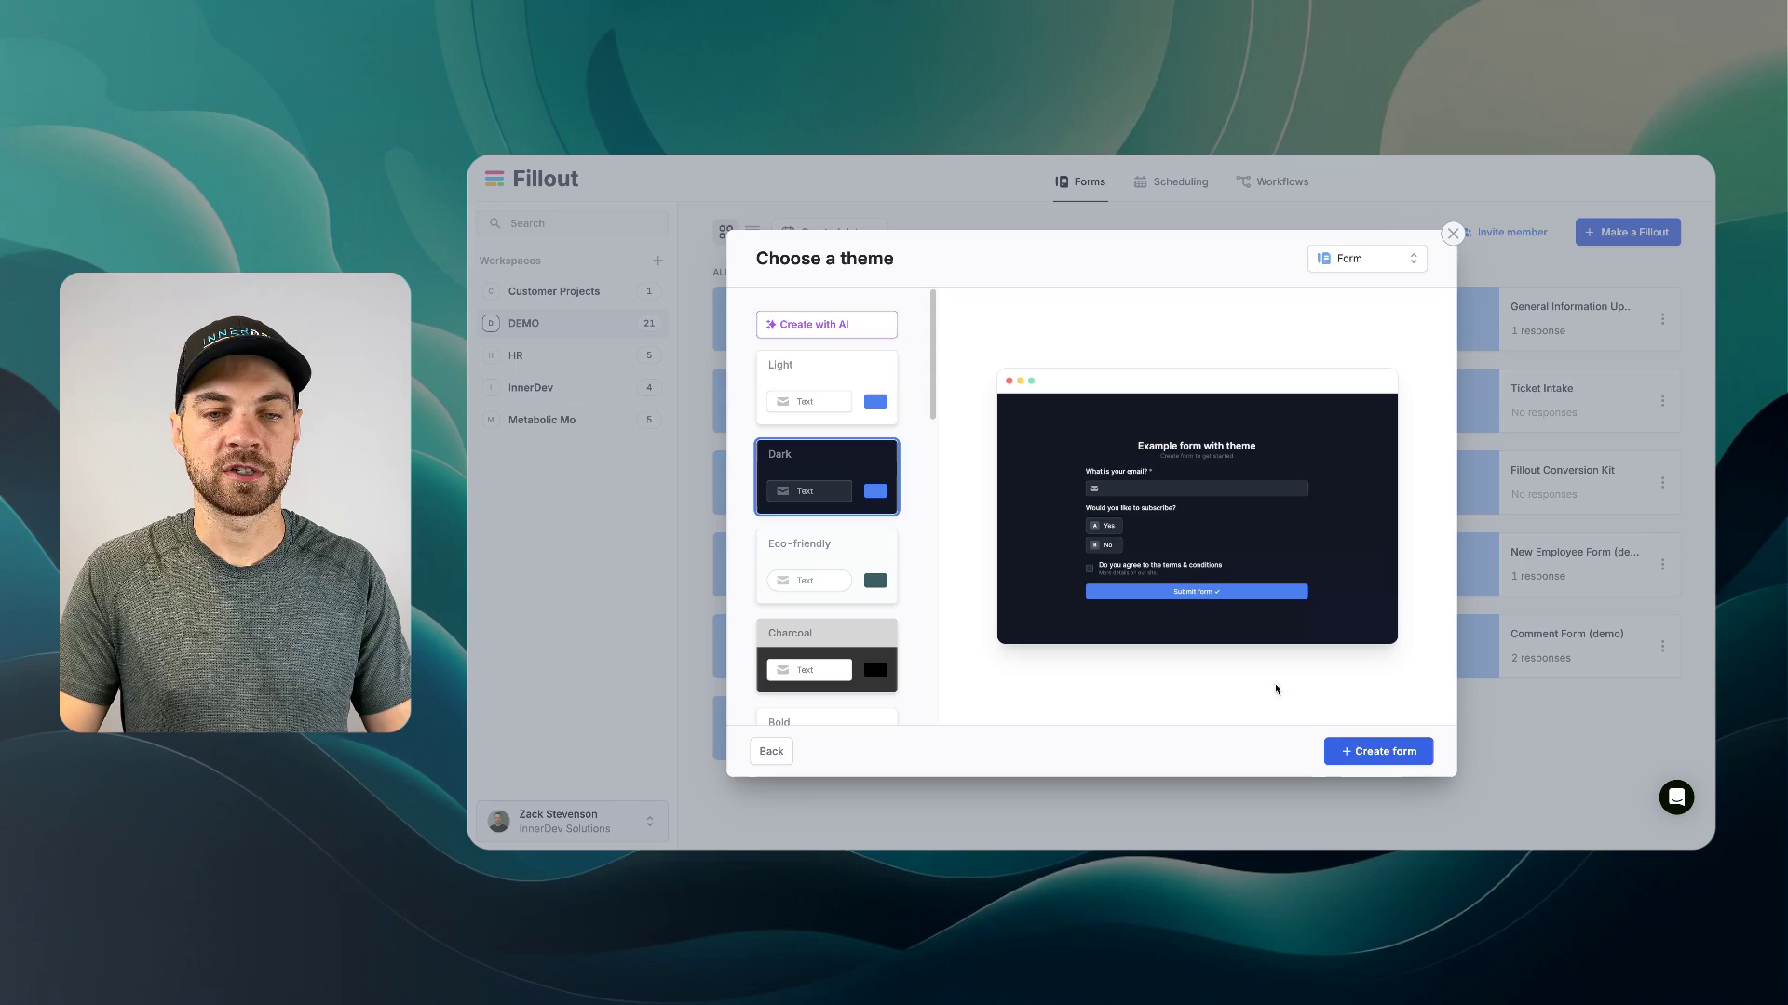
click(1387, 755)
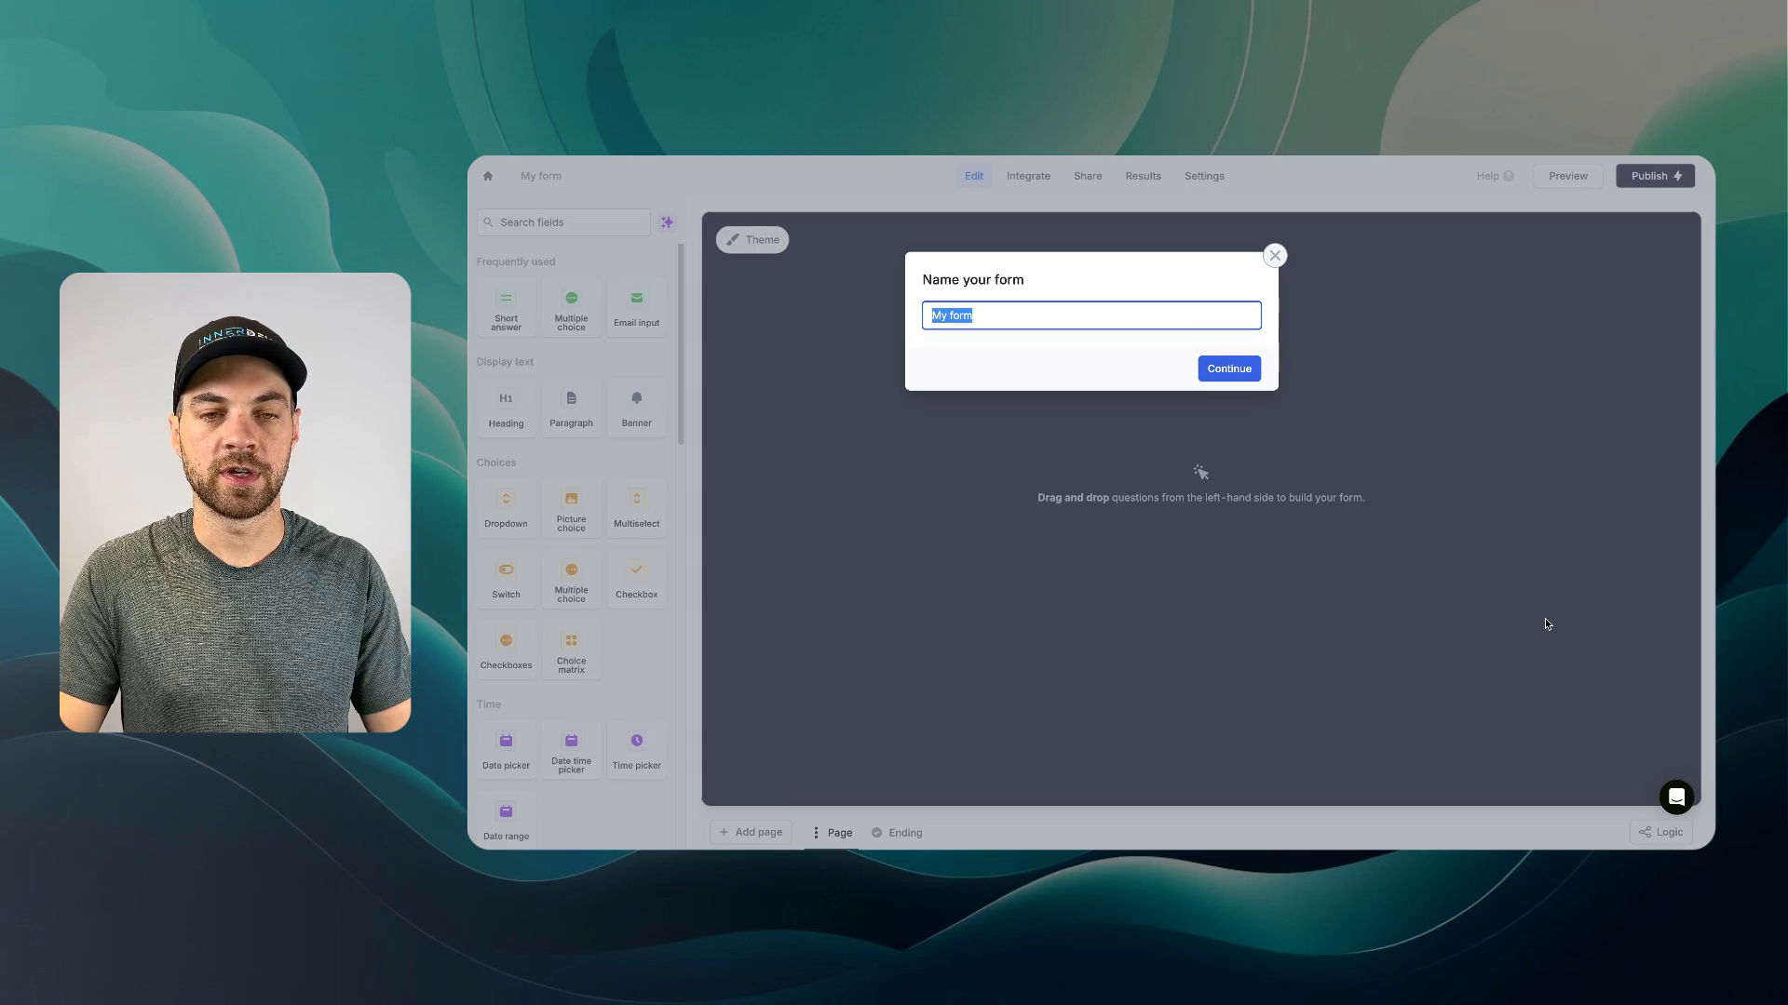
- Name the new form 'Fillout Basics'
text(Fillout)
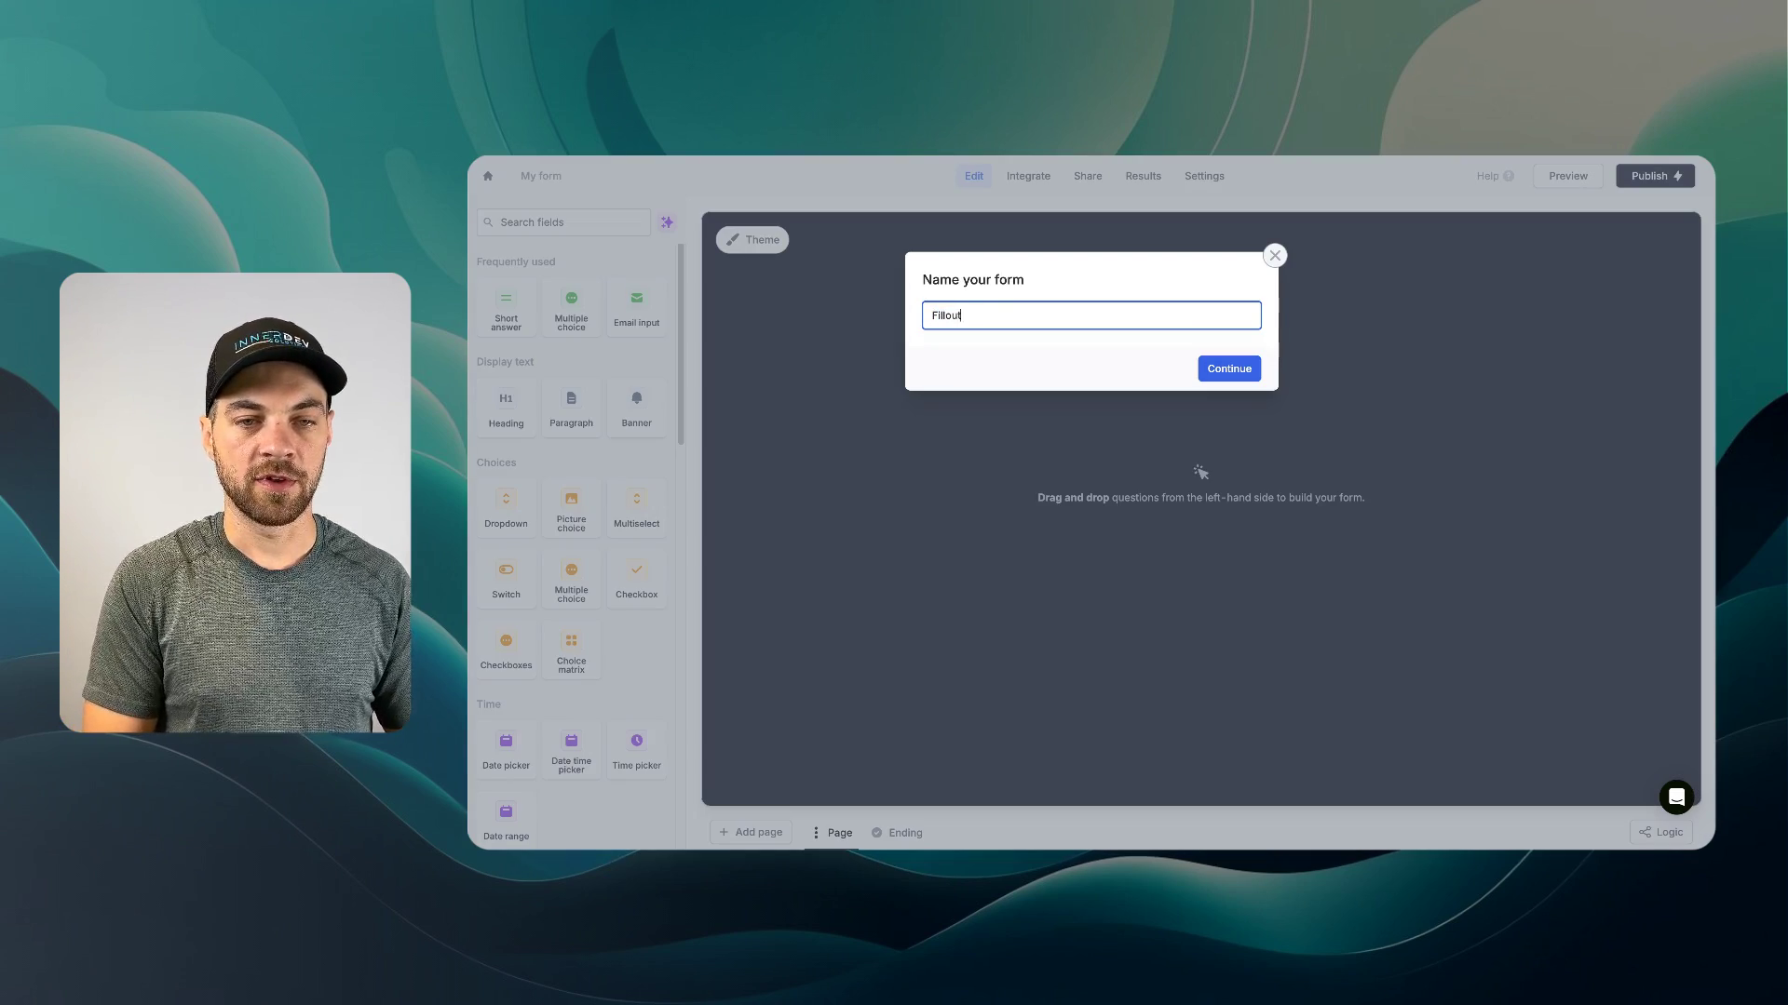
text( Basics)
key(Return)
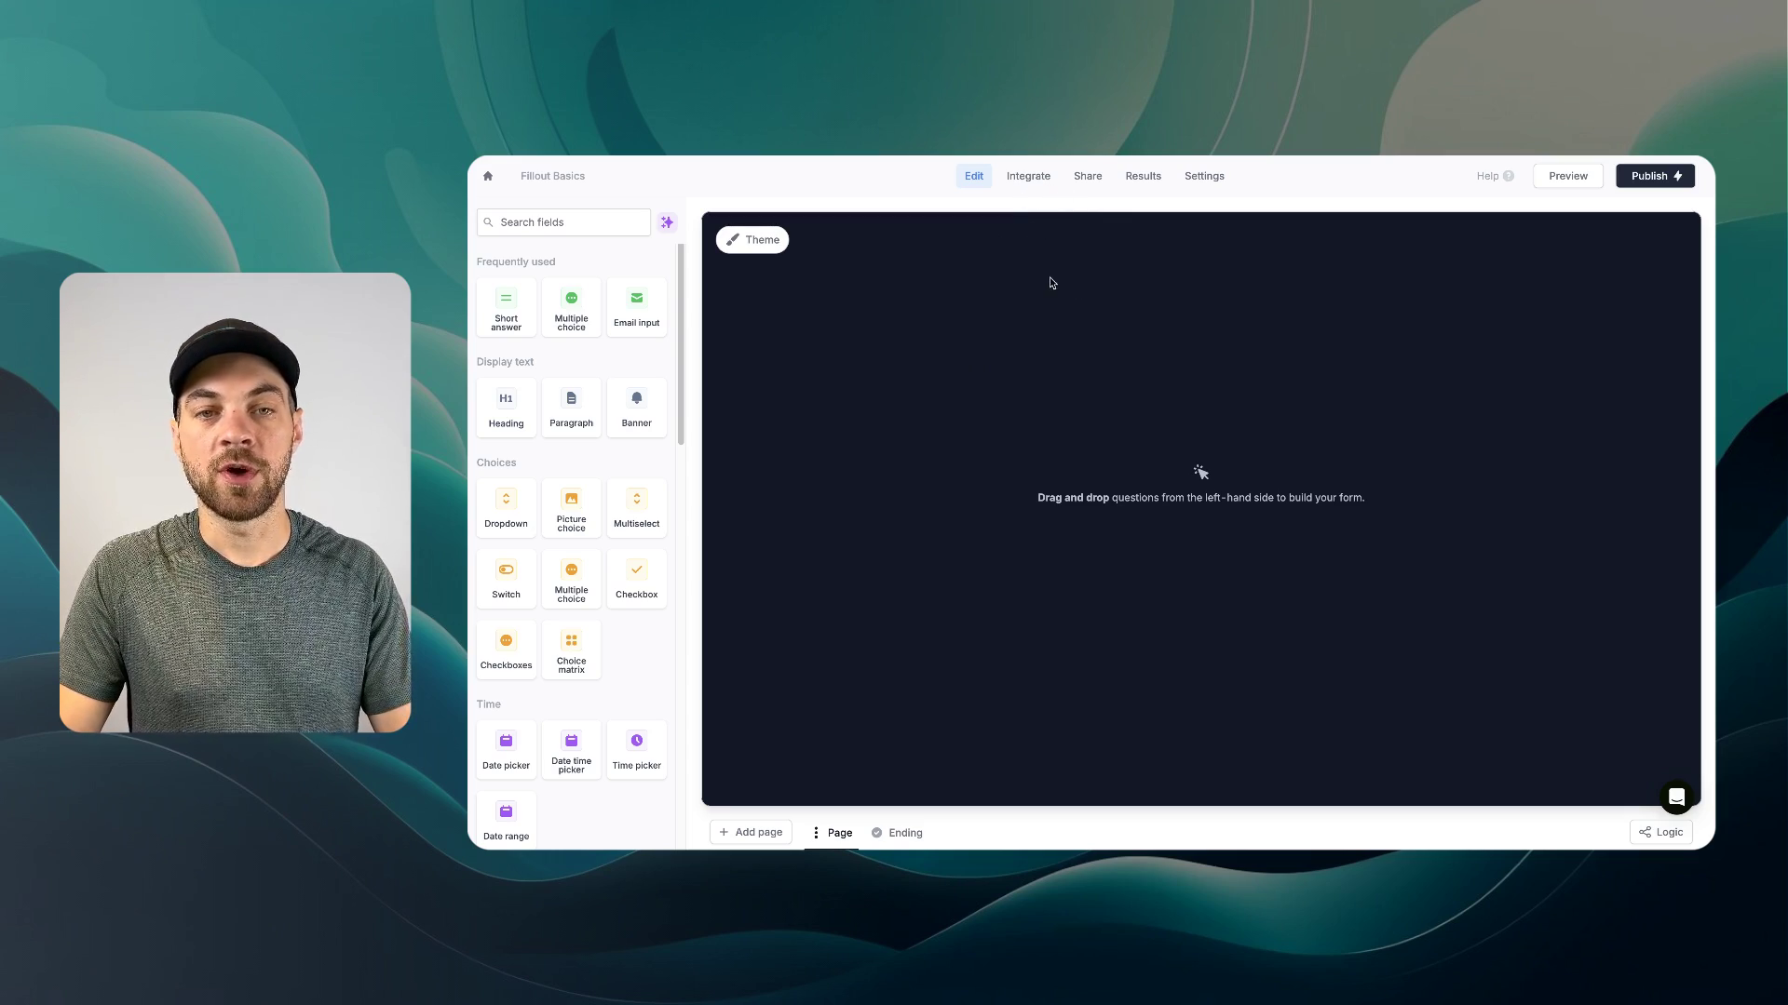
- Browse the available integrations and choose SmartSuite for the Fillout Basics form
click(1027, 185)
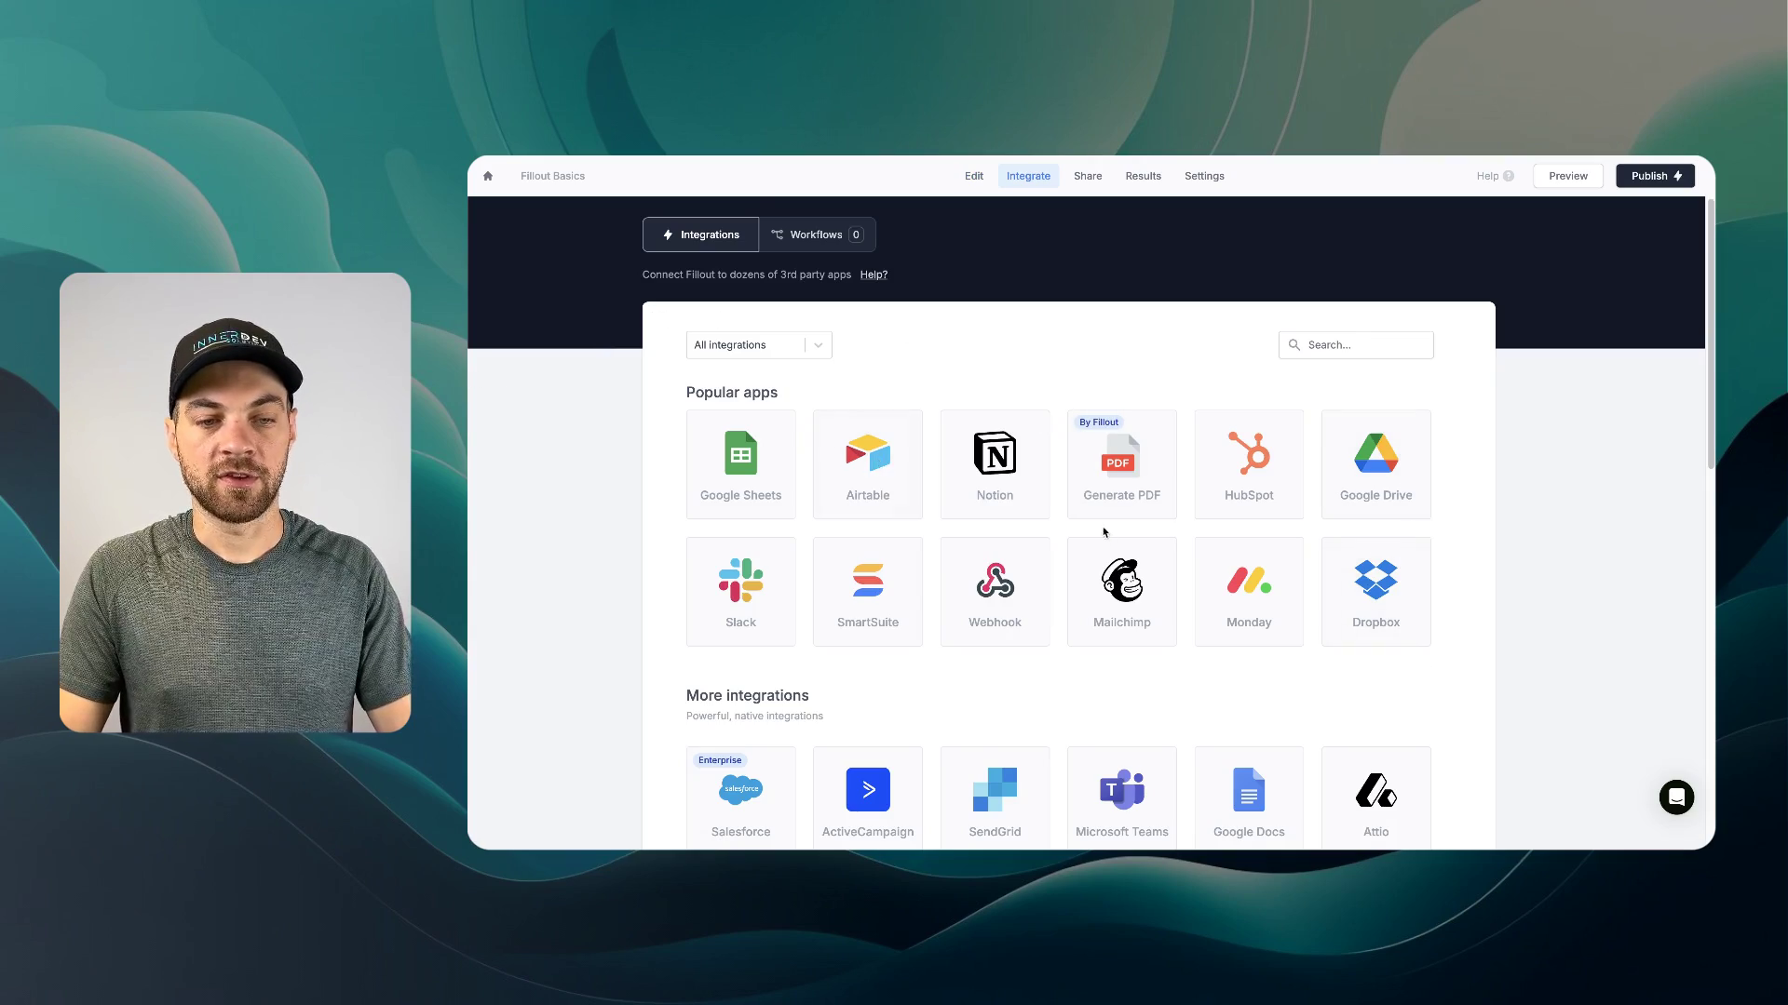
scroll(1104, 532, down, 5)
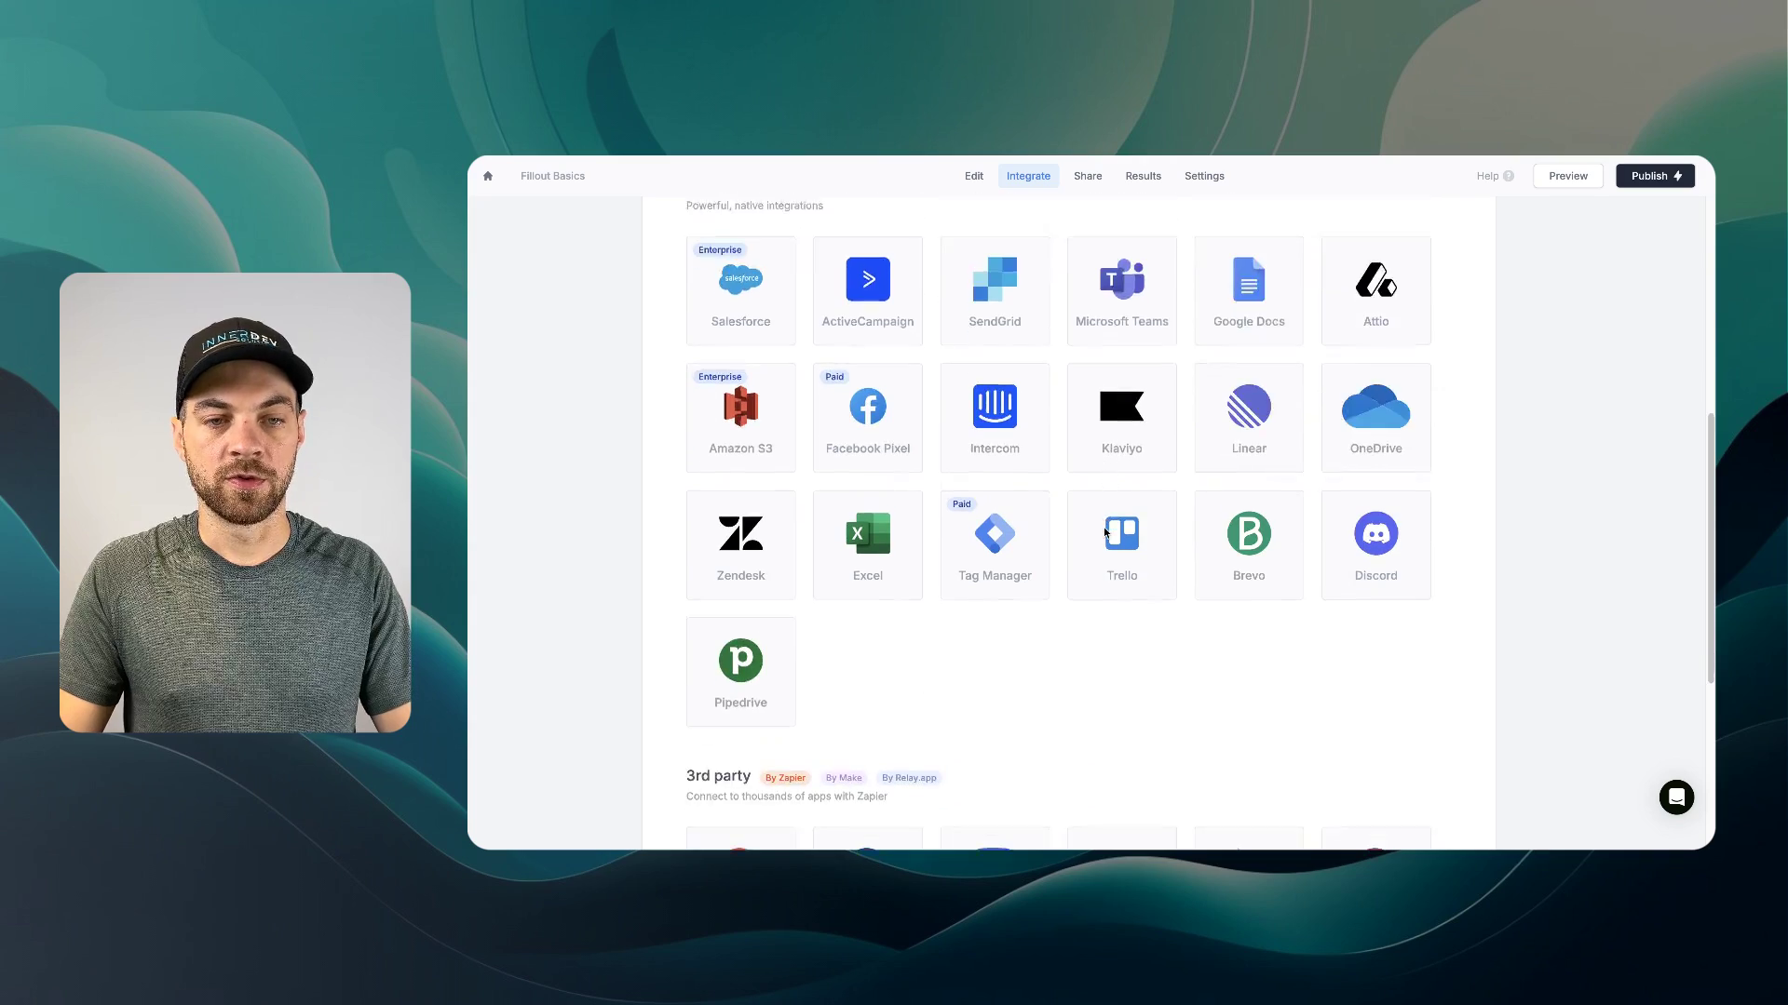
scroll(1105, 532, down, 2)
scroll(1105, 533, down, 1)
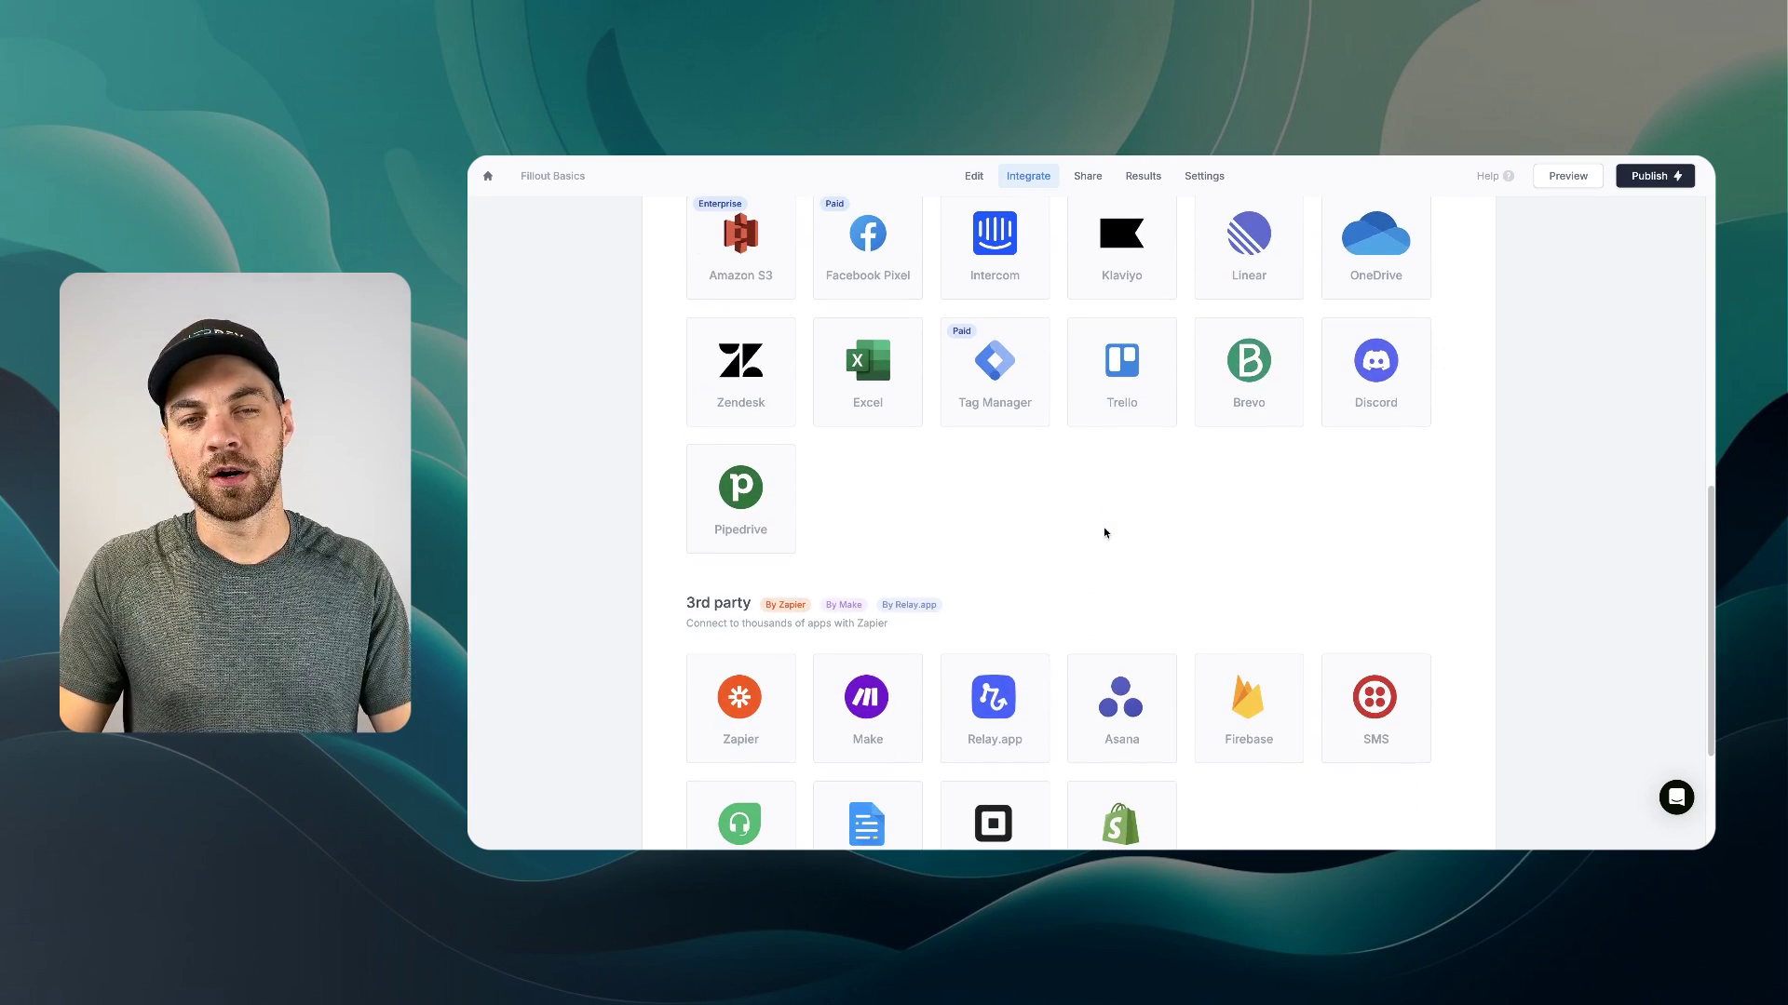
scroll(1105, 533, down, 3)
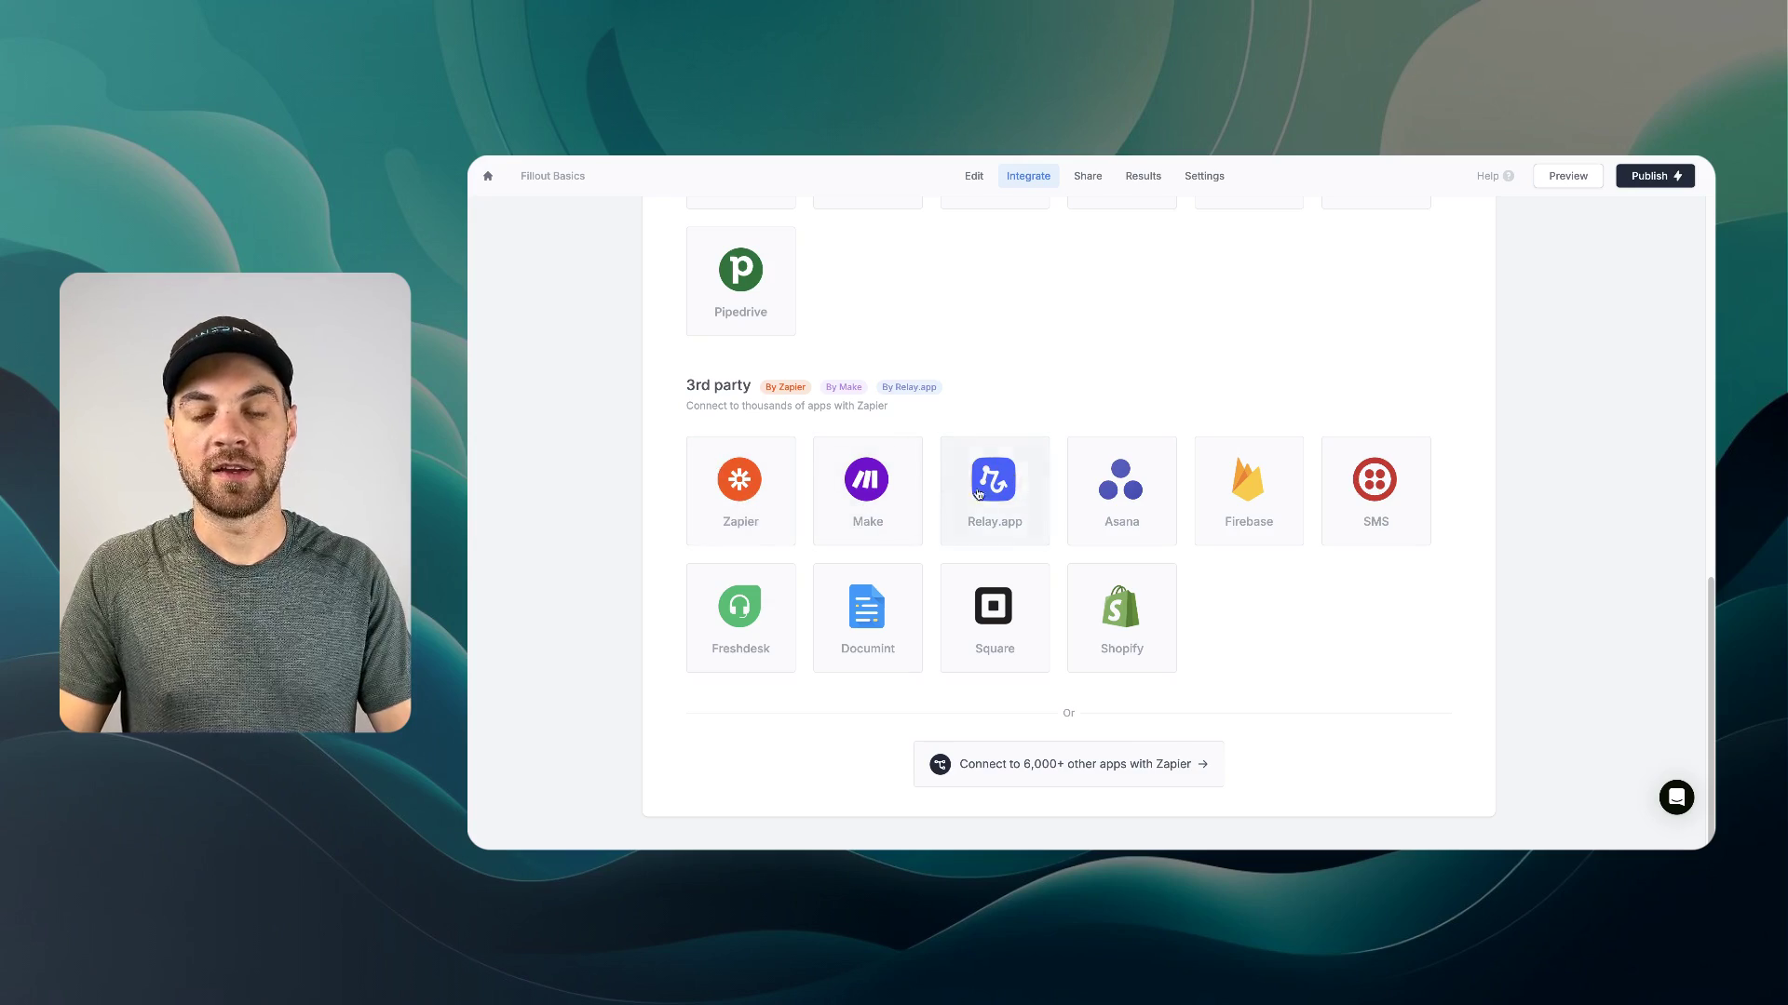
scroll(999, 481, up, 3)
scroll(889, 563, up, 4)
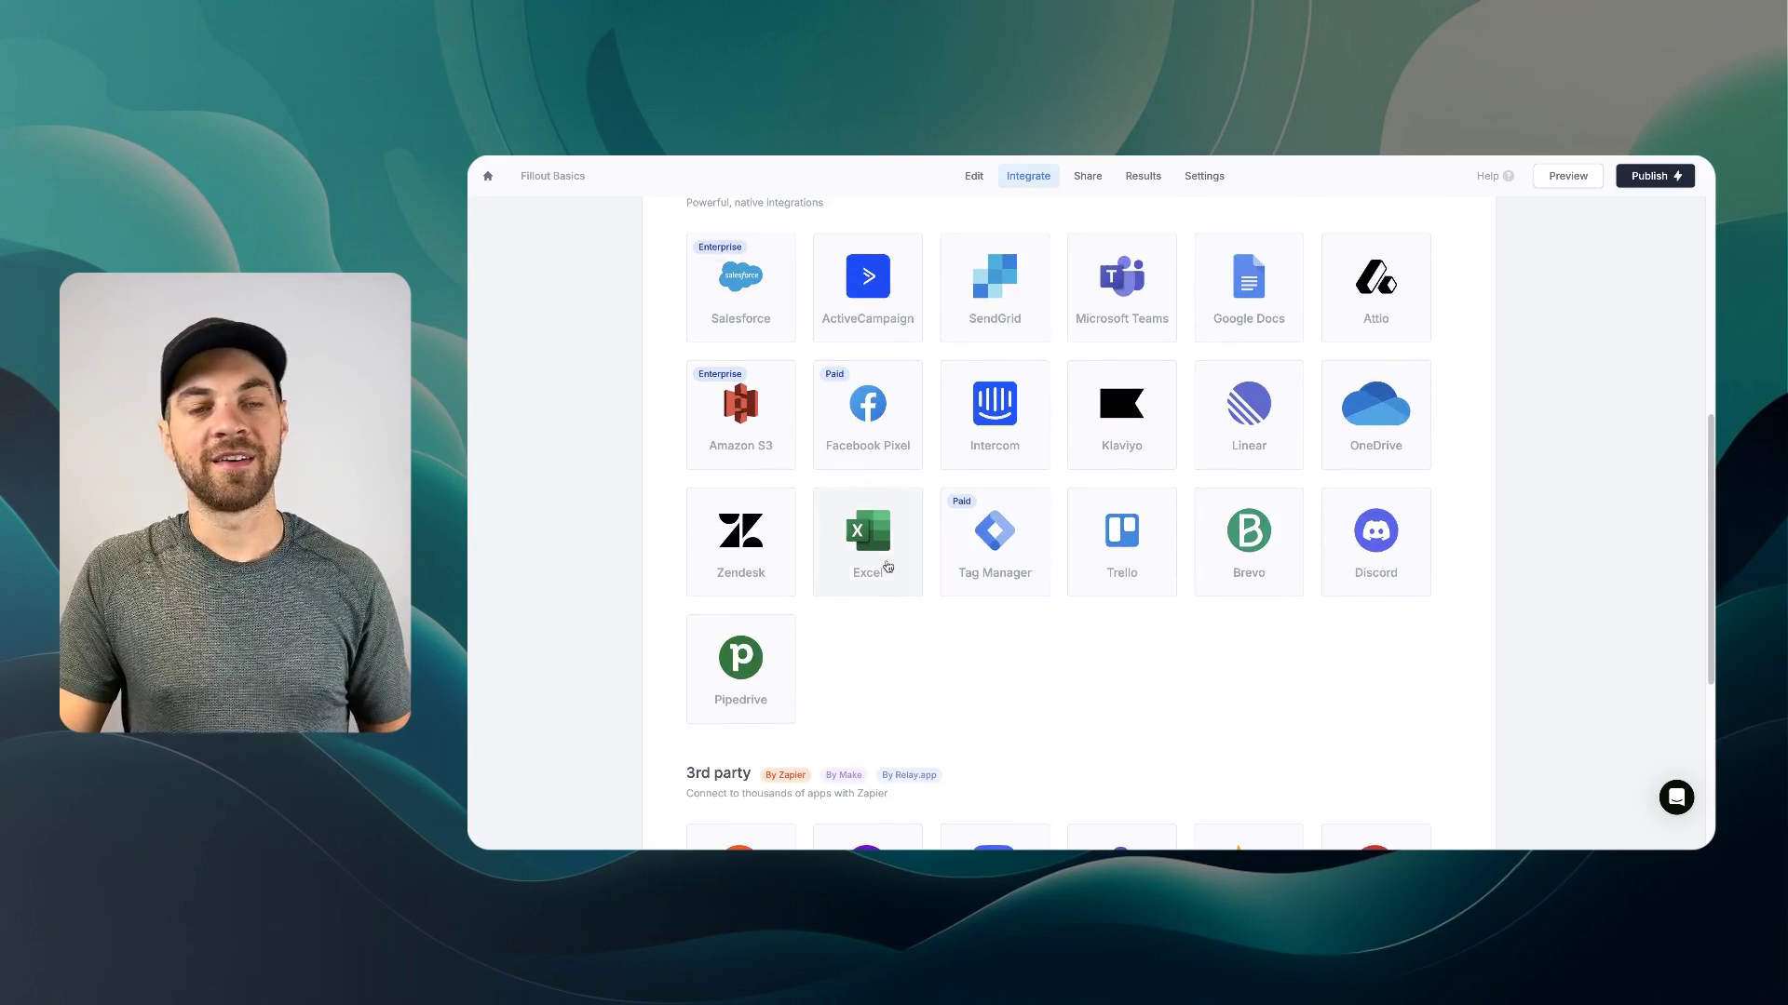
scroll(934, 463, up, 1)
scroll(782, 459, up, 2)
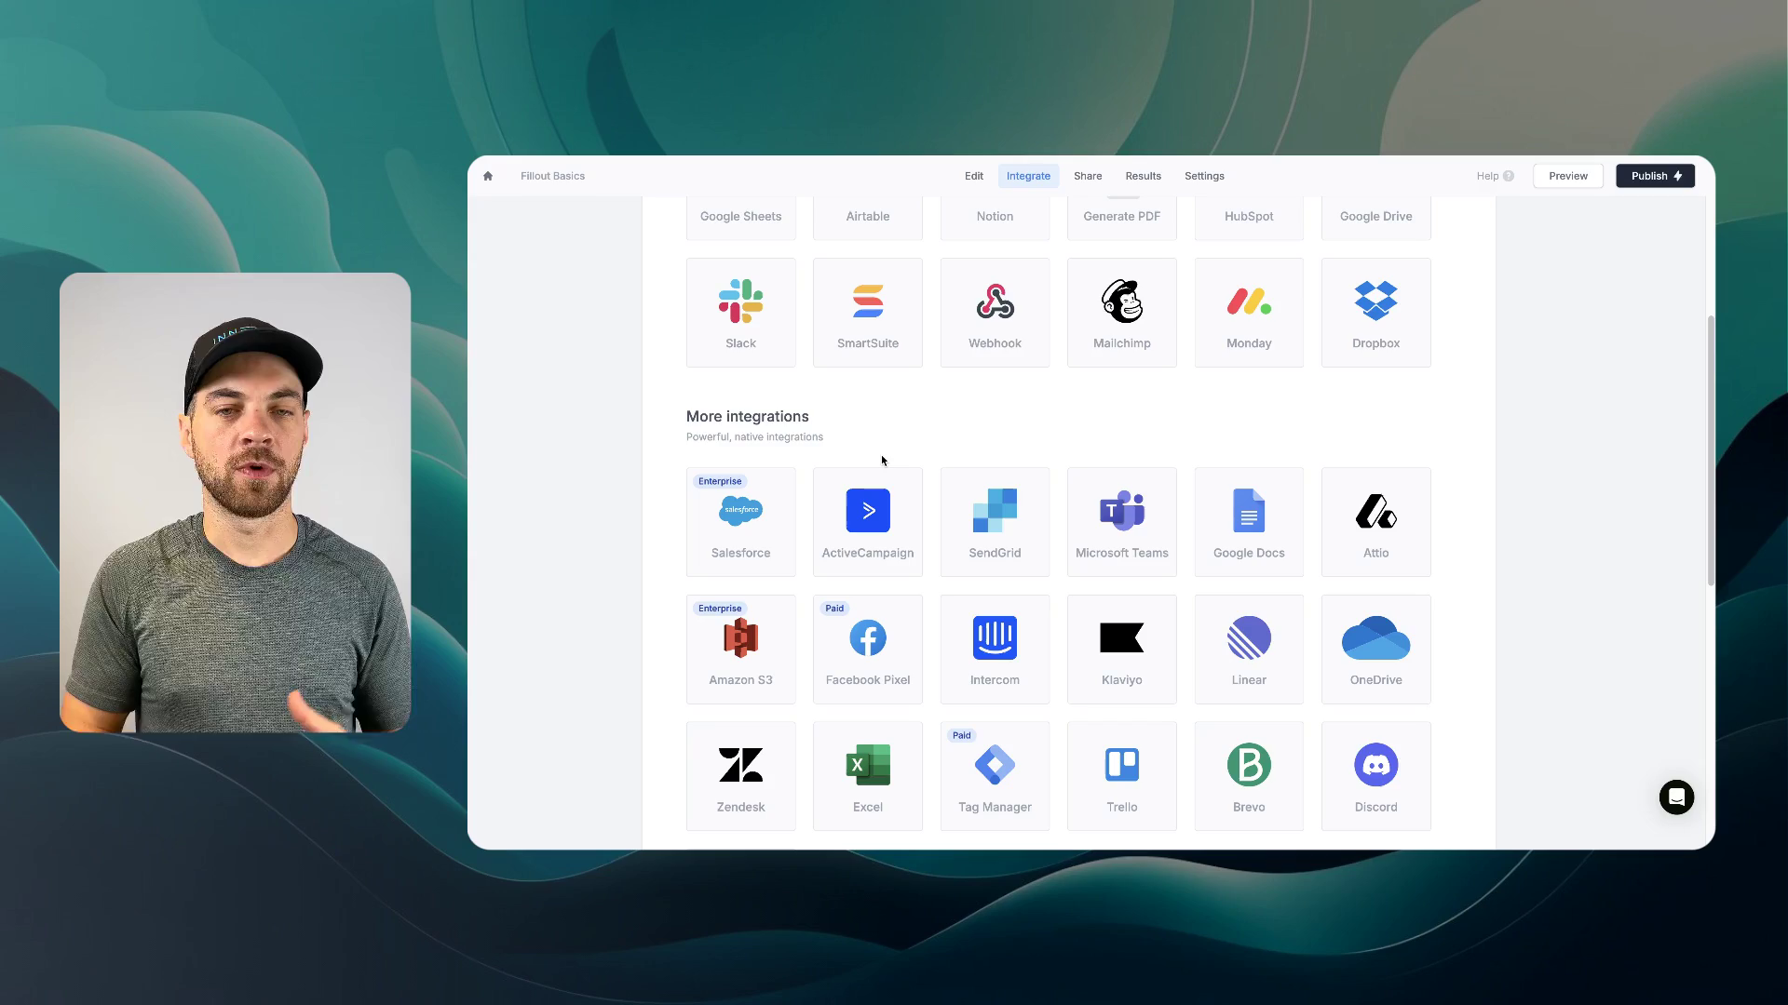
scroll(885, 466, down, 7)
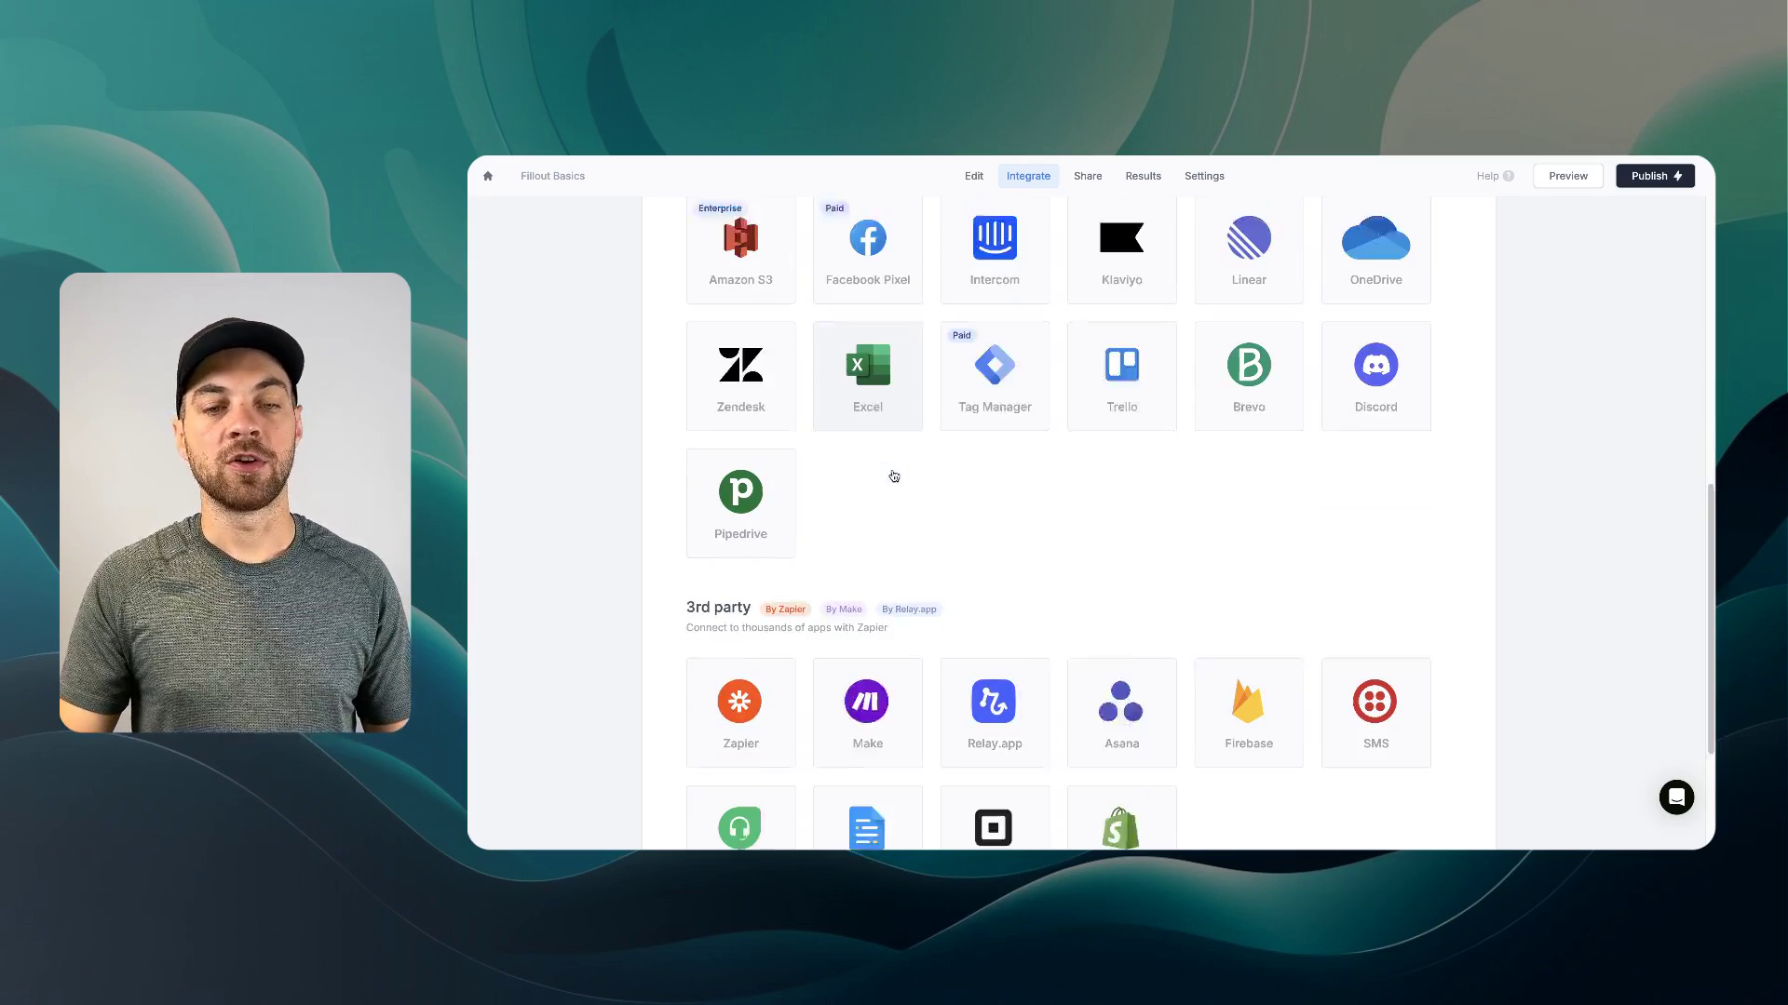
scroll(905, 615, up, 3)
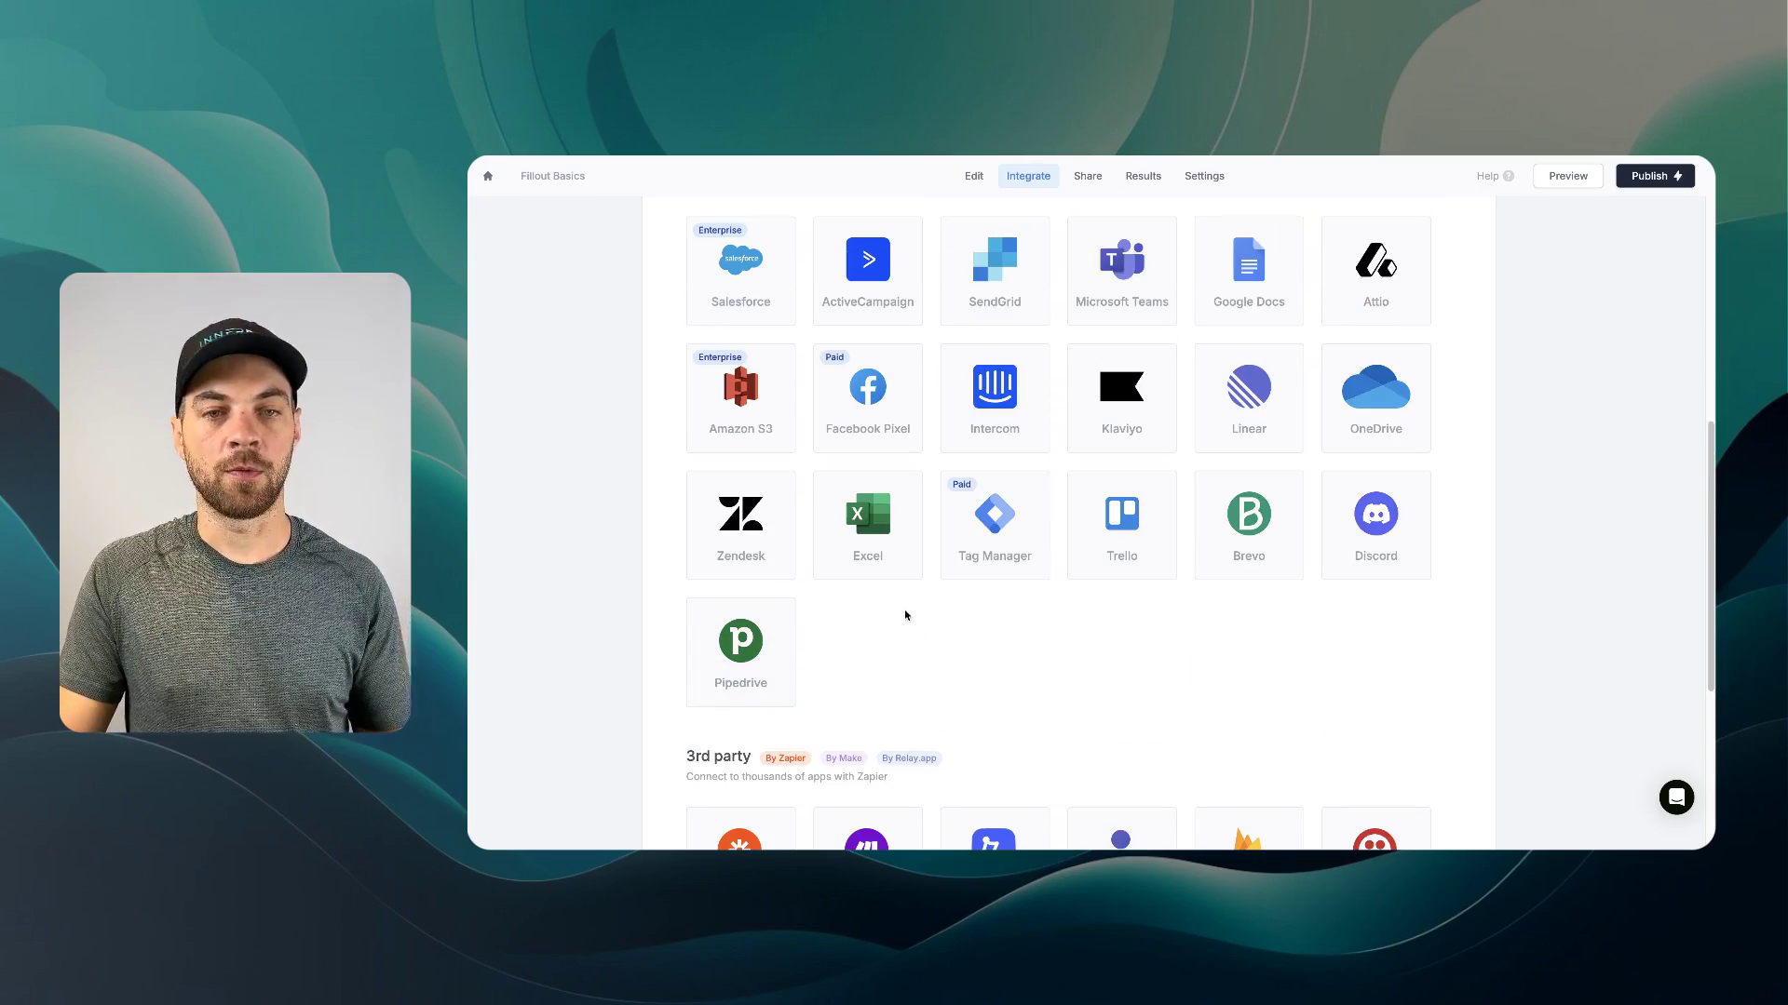
scroll(826, 652, down, 5)
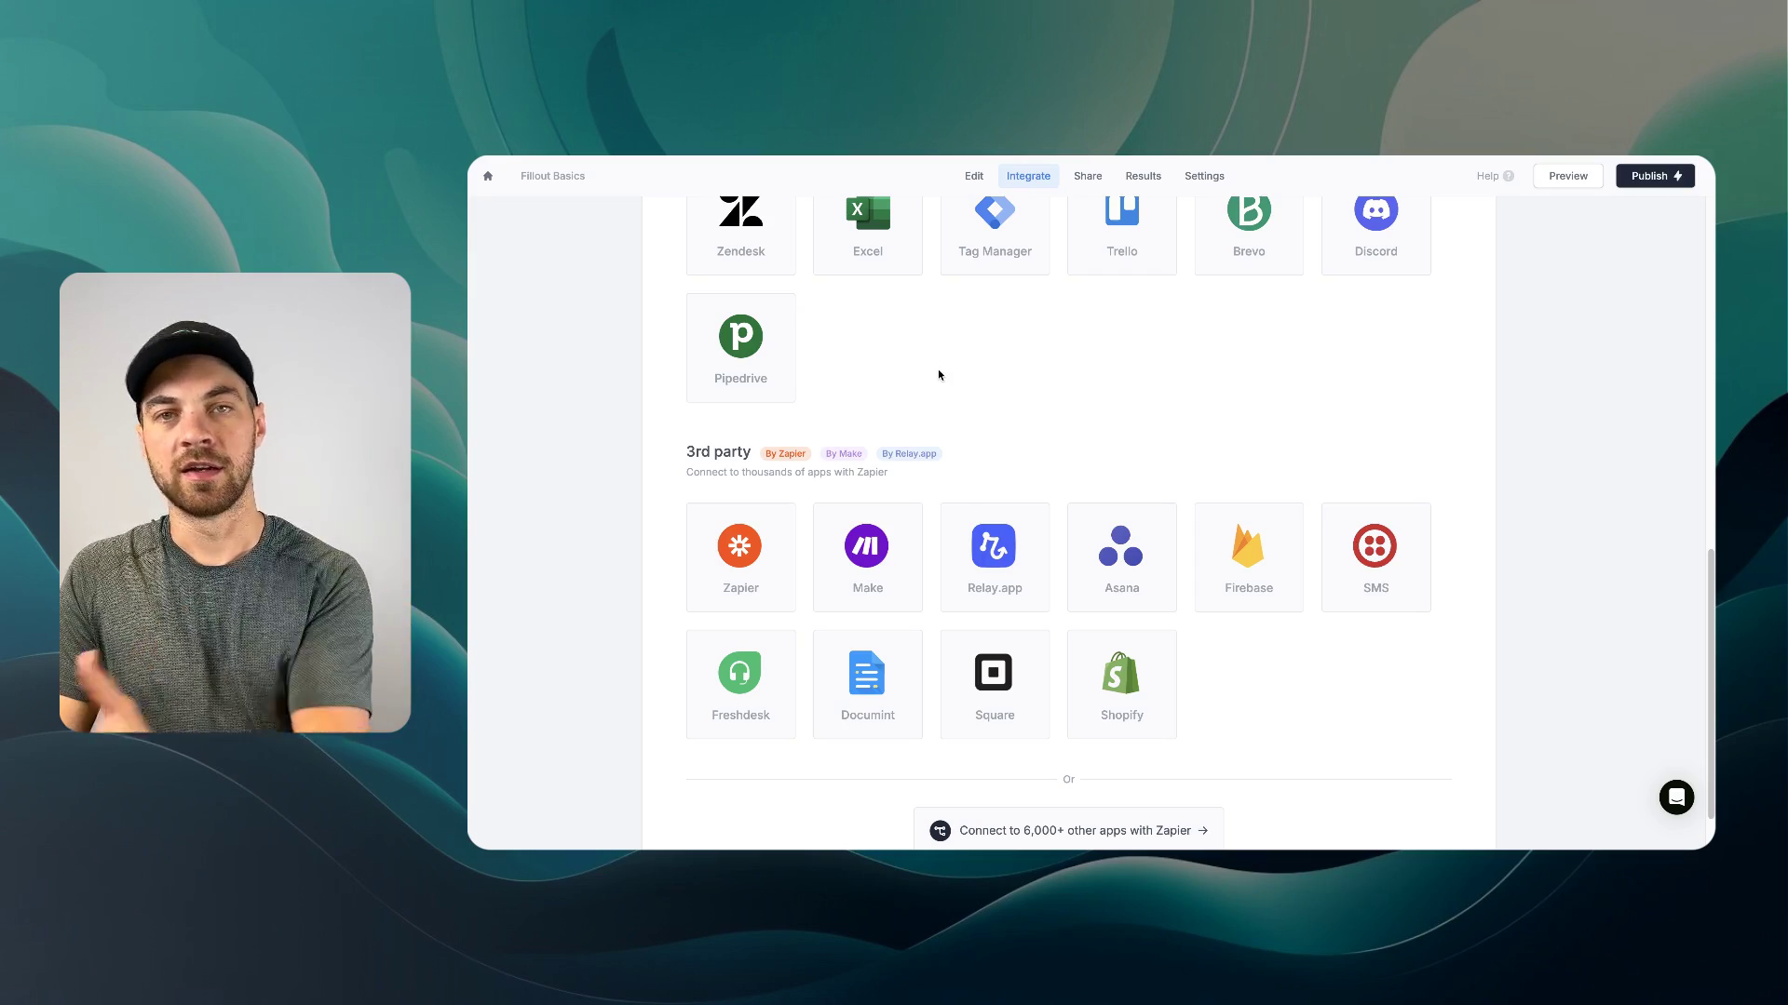
scroll(939, 373, up, 2)
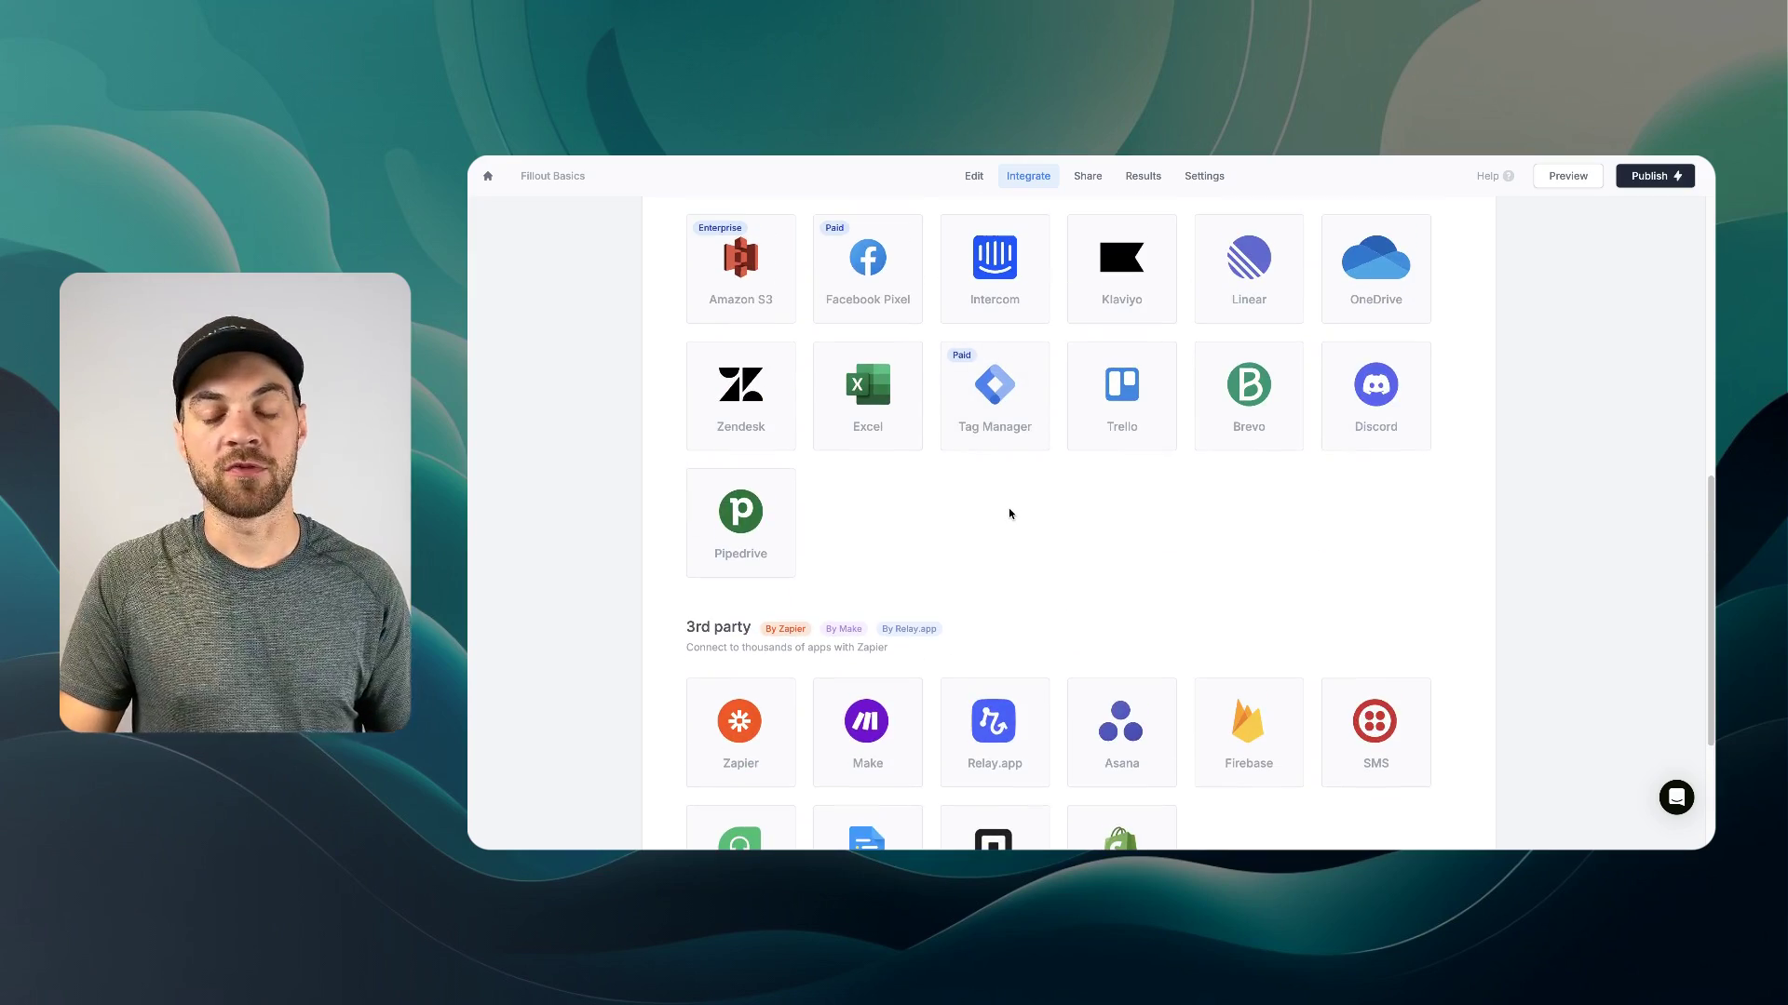
scroll(1008, 513, up, 6)
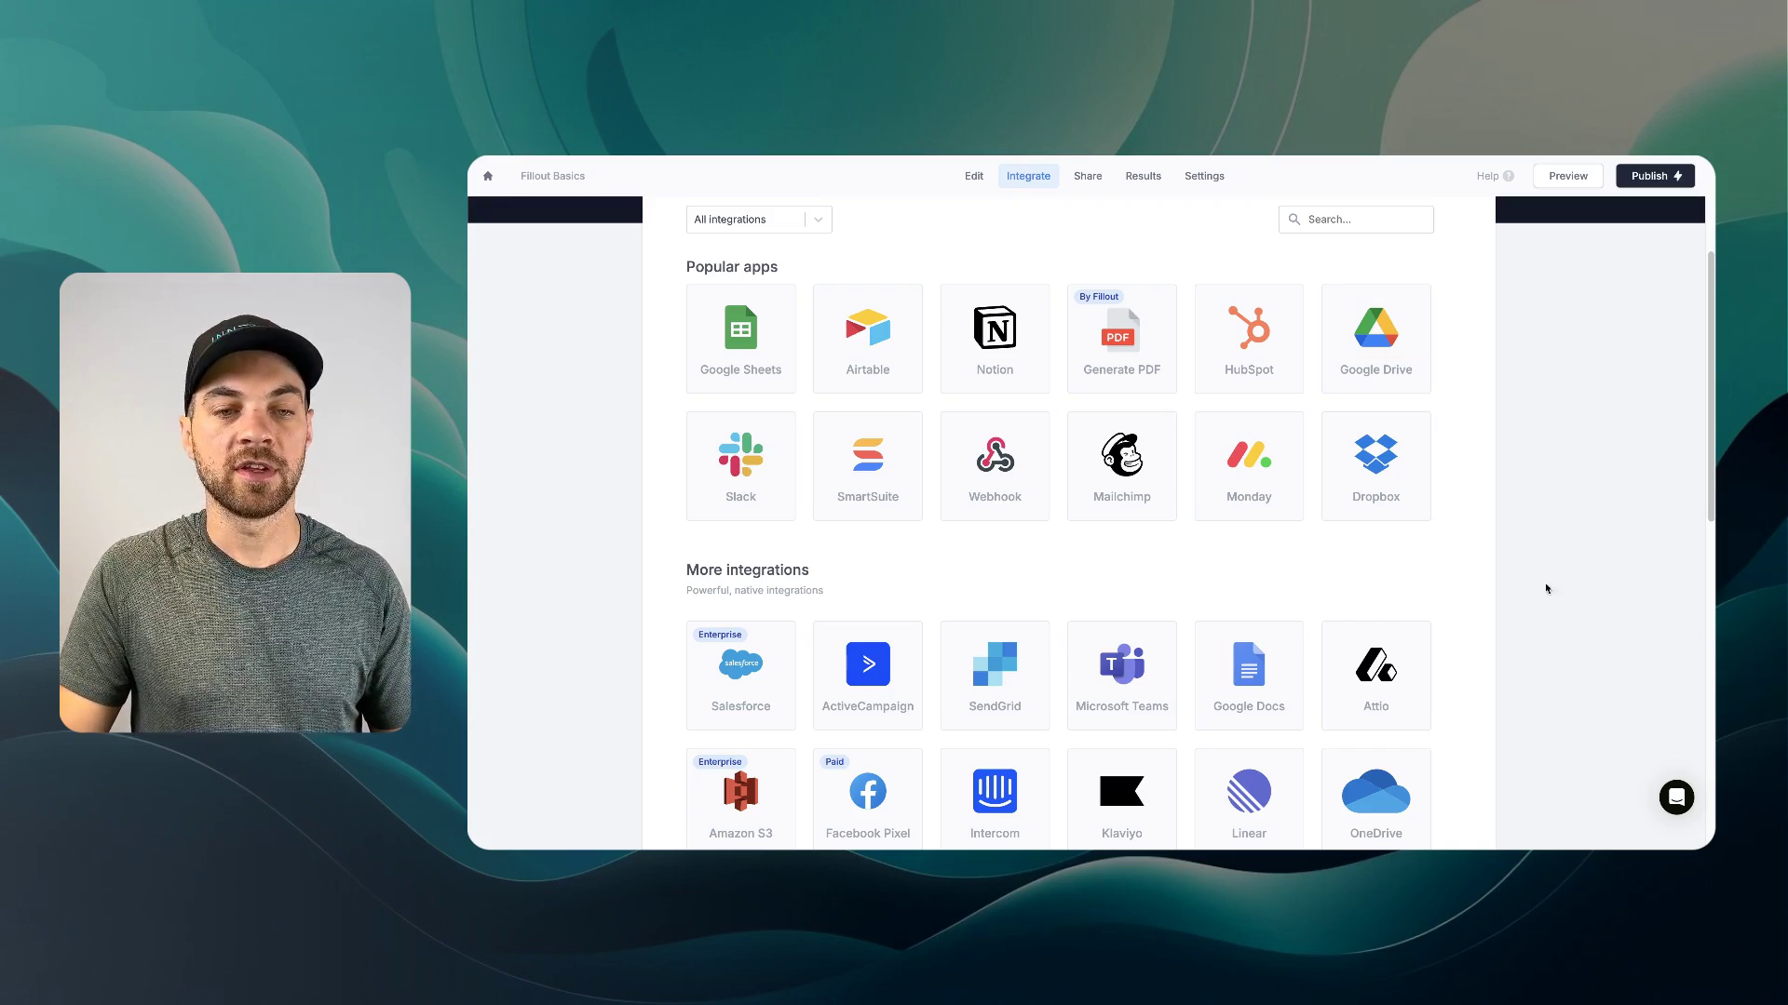
scroll(1075, 596, up, 2)
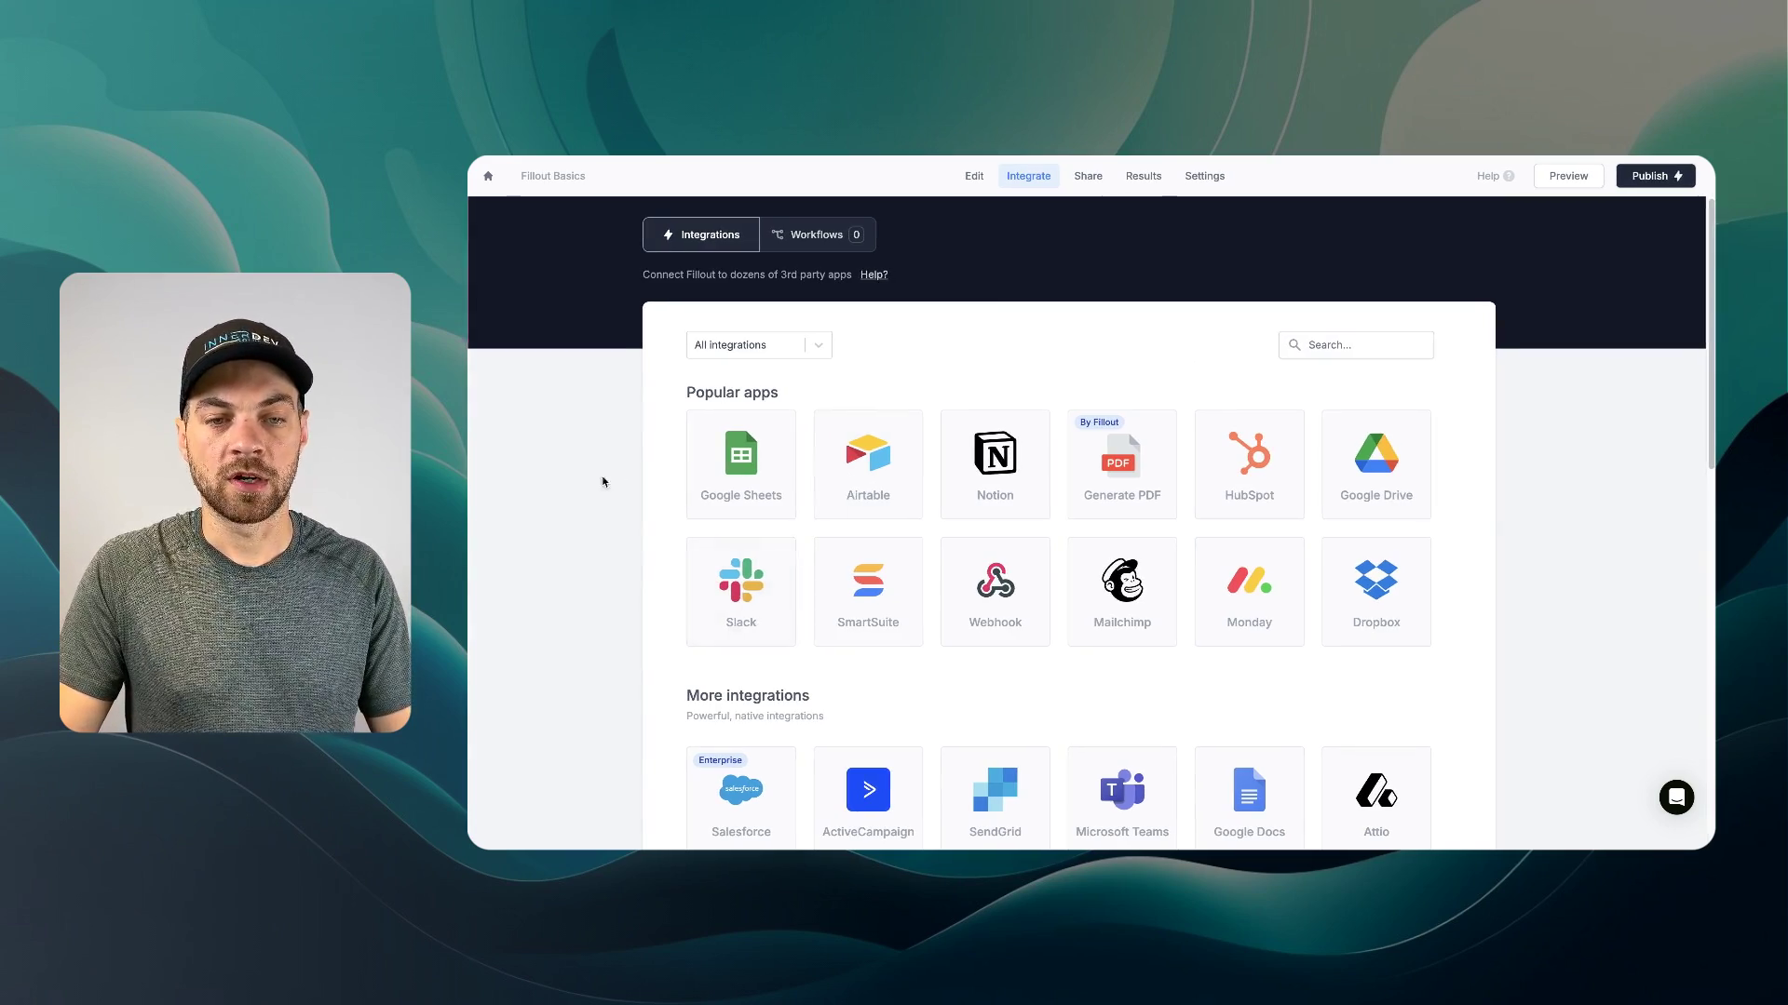
click(868, 592)
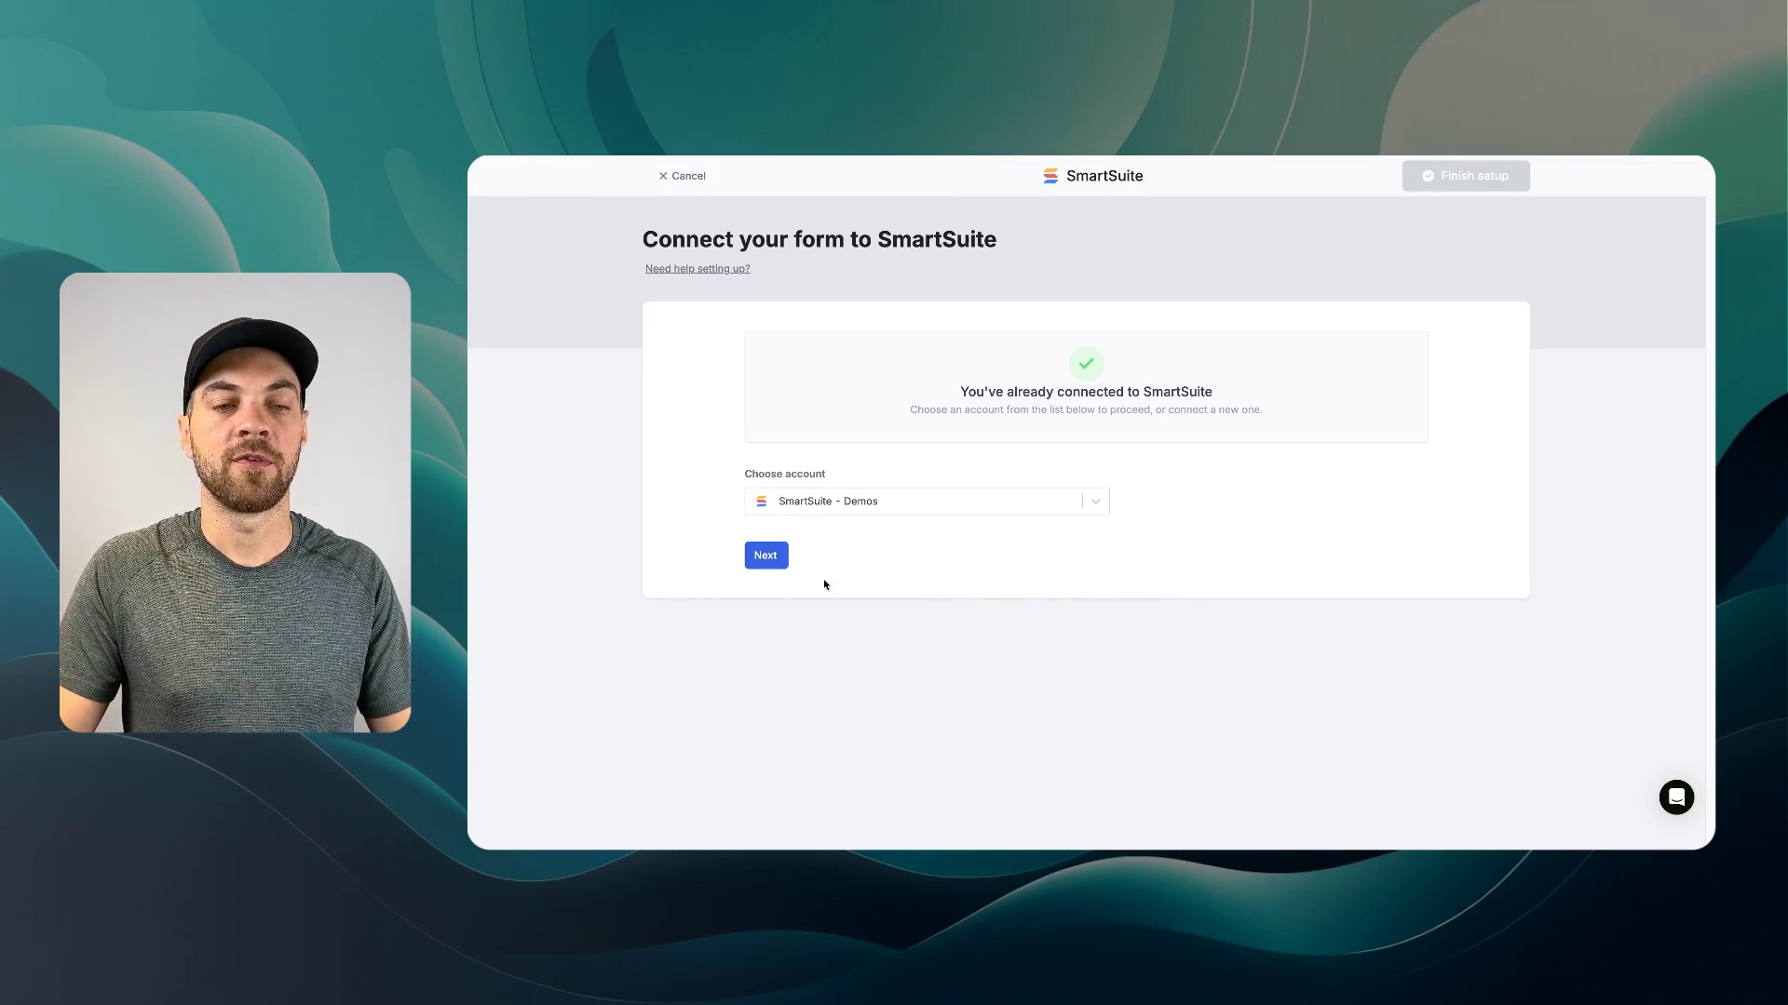
- Use the linked SmartSuite account, sync into Table 1, and keep Create record
click(766, 555)
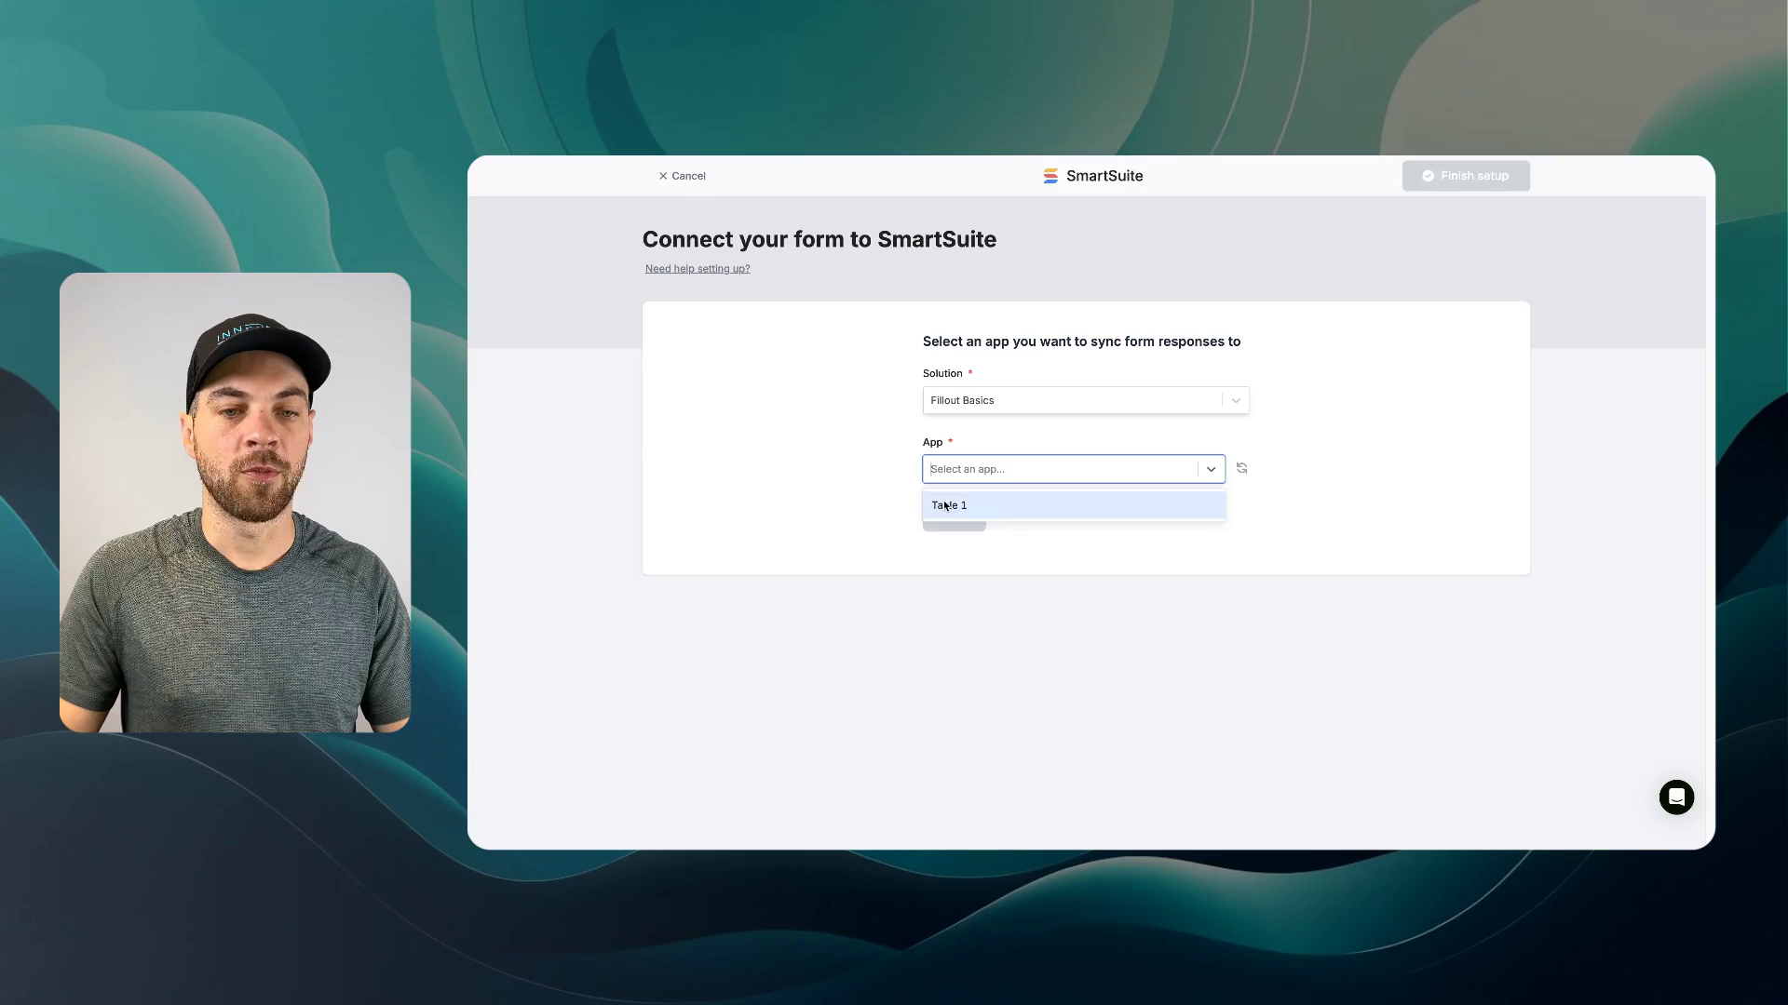
click(944, 506)
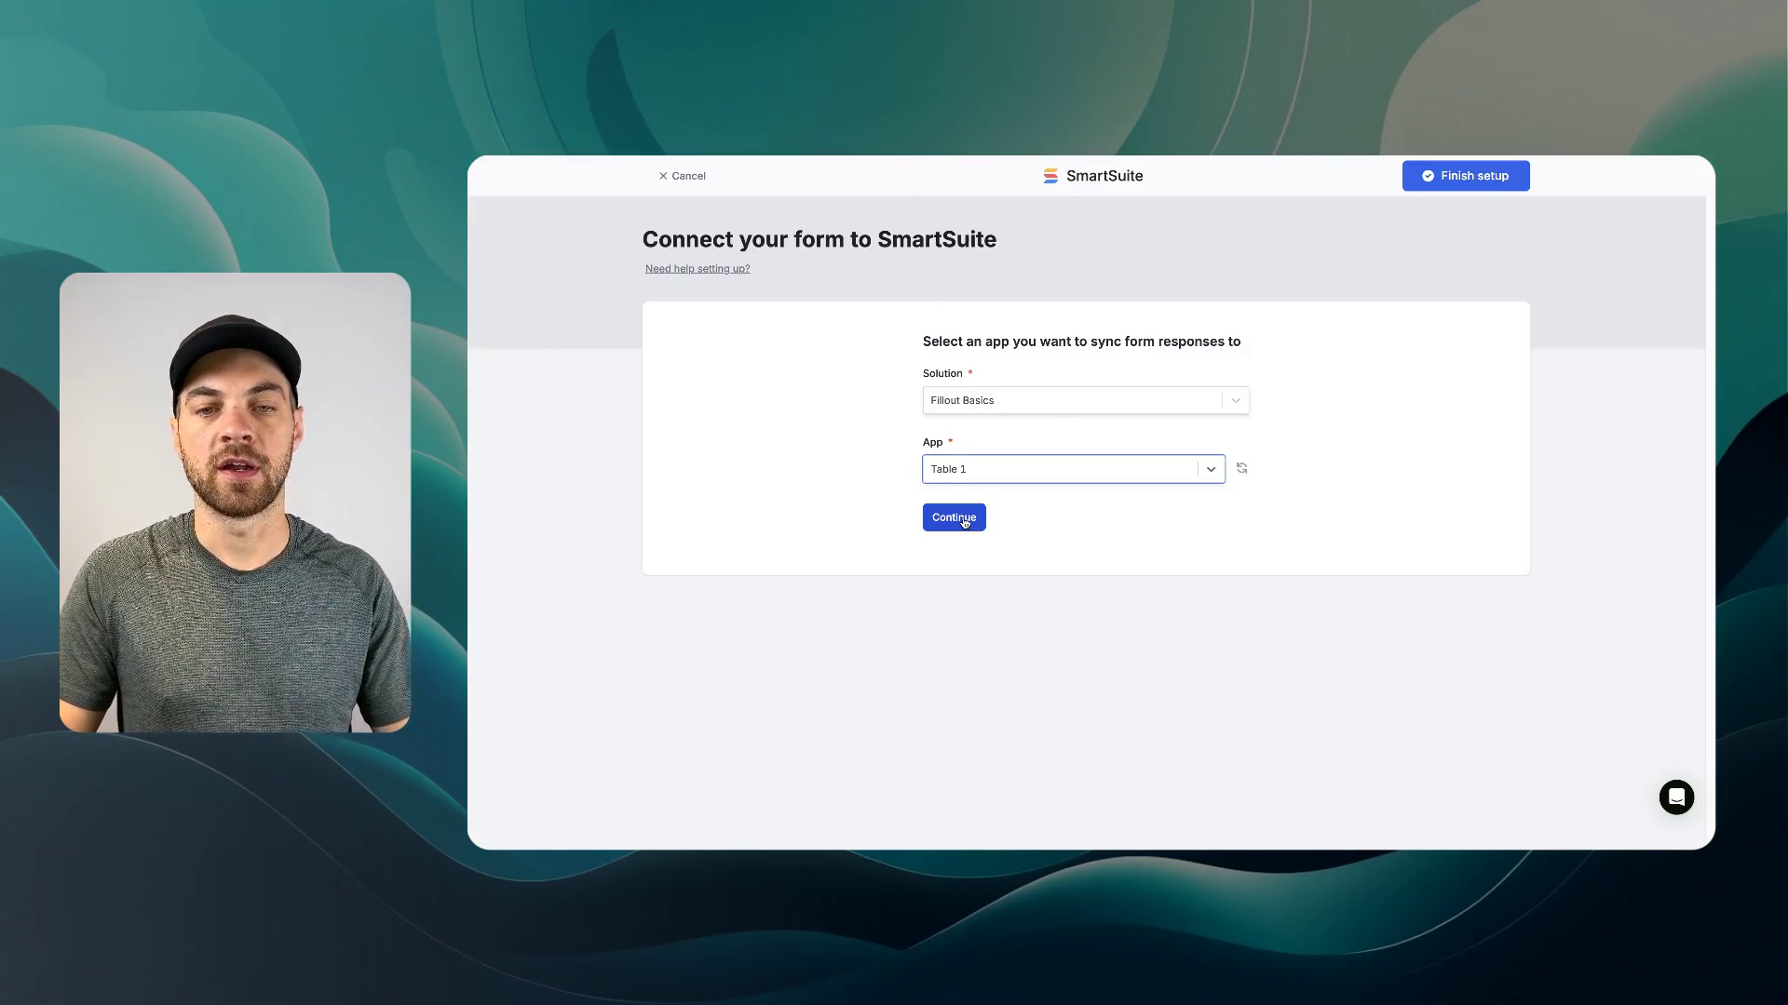
click(959, 519)
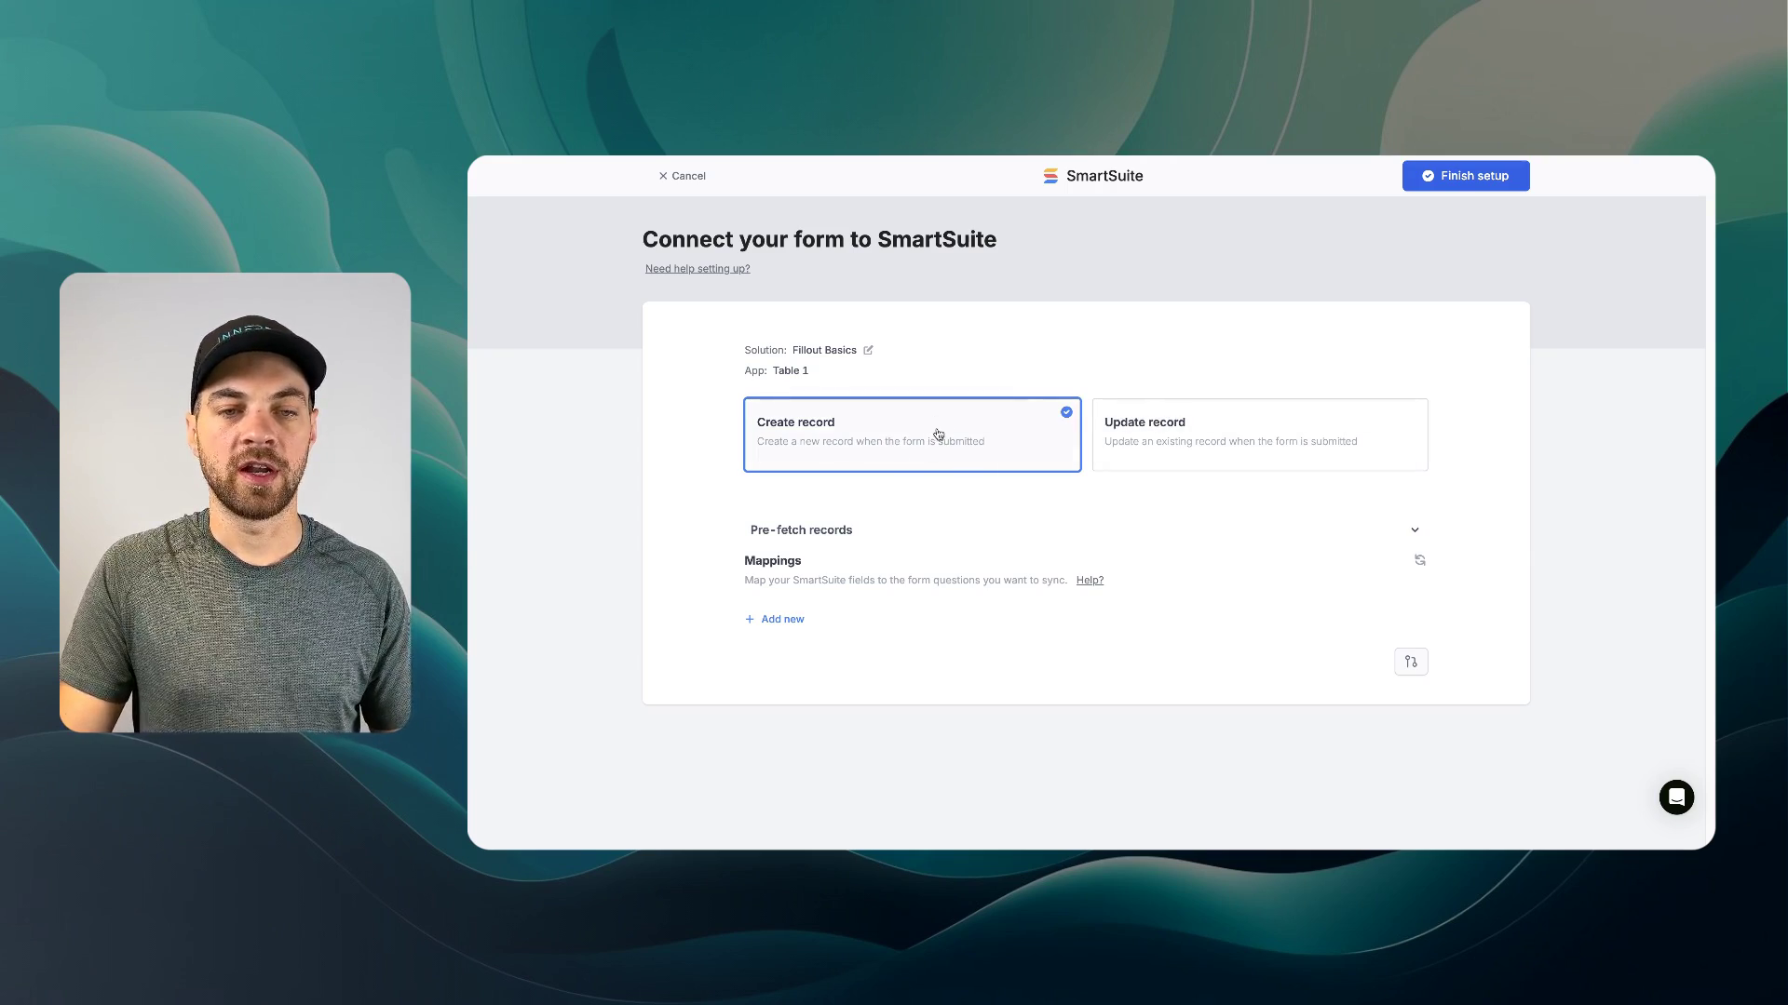
- Finish the SmartSuite connection setup and start the Generate a PDF integration
click(1470, 179)
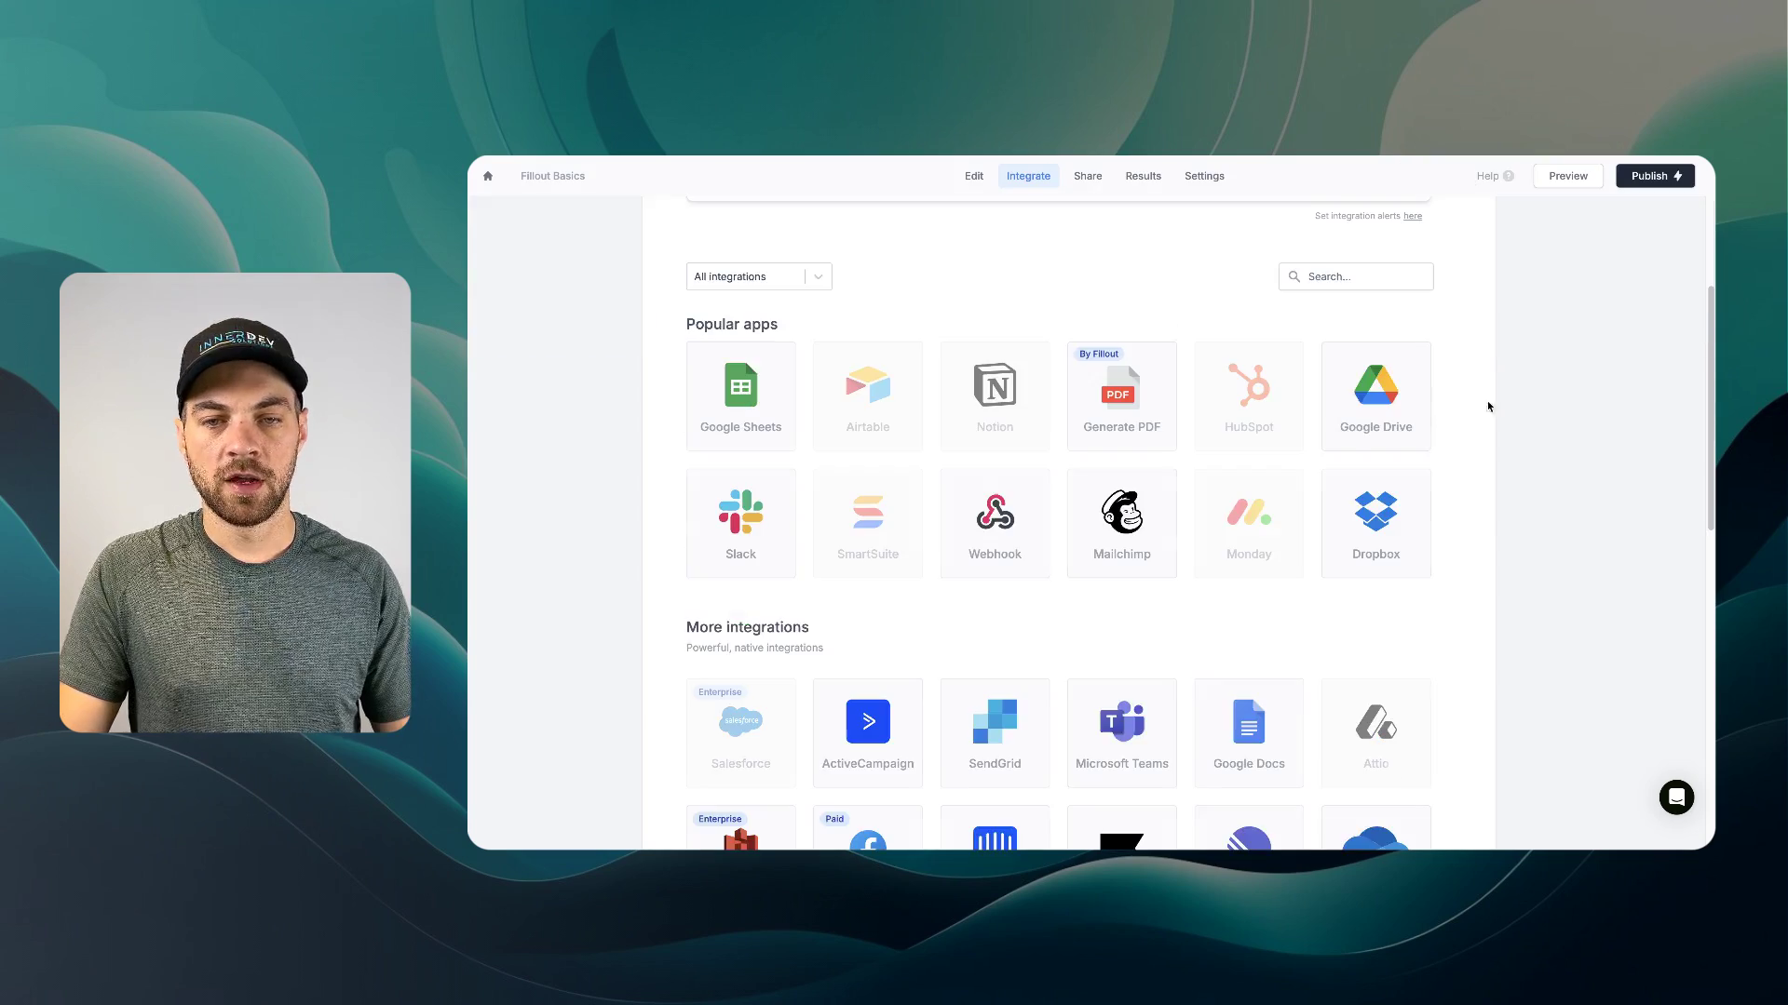
scroll(1304, 354, up, 1)
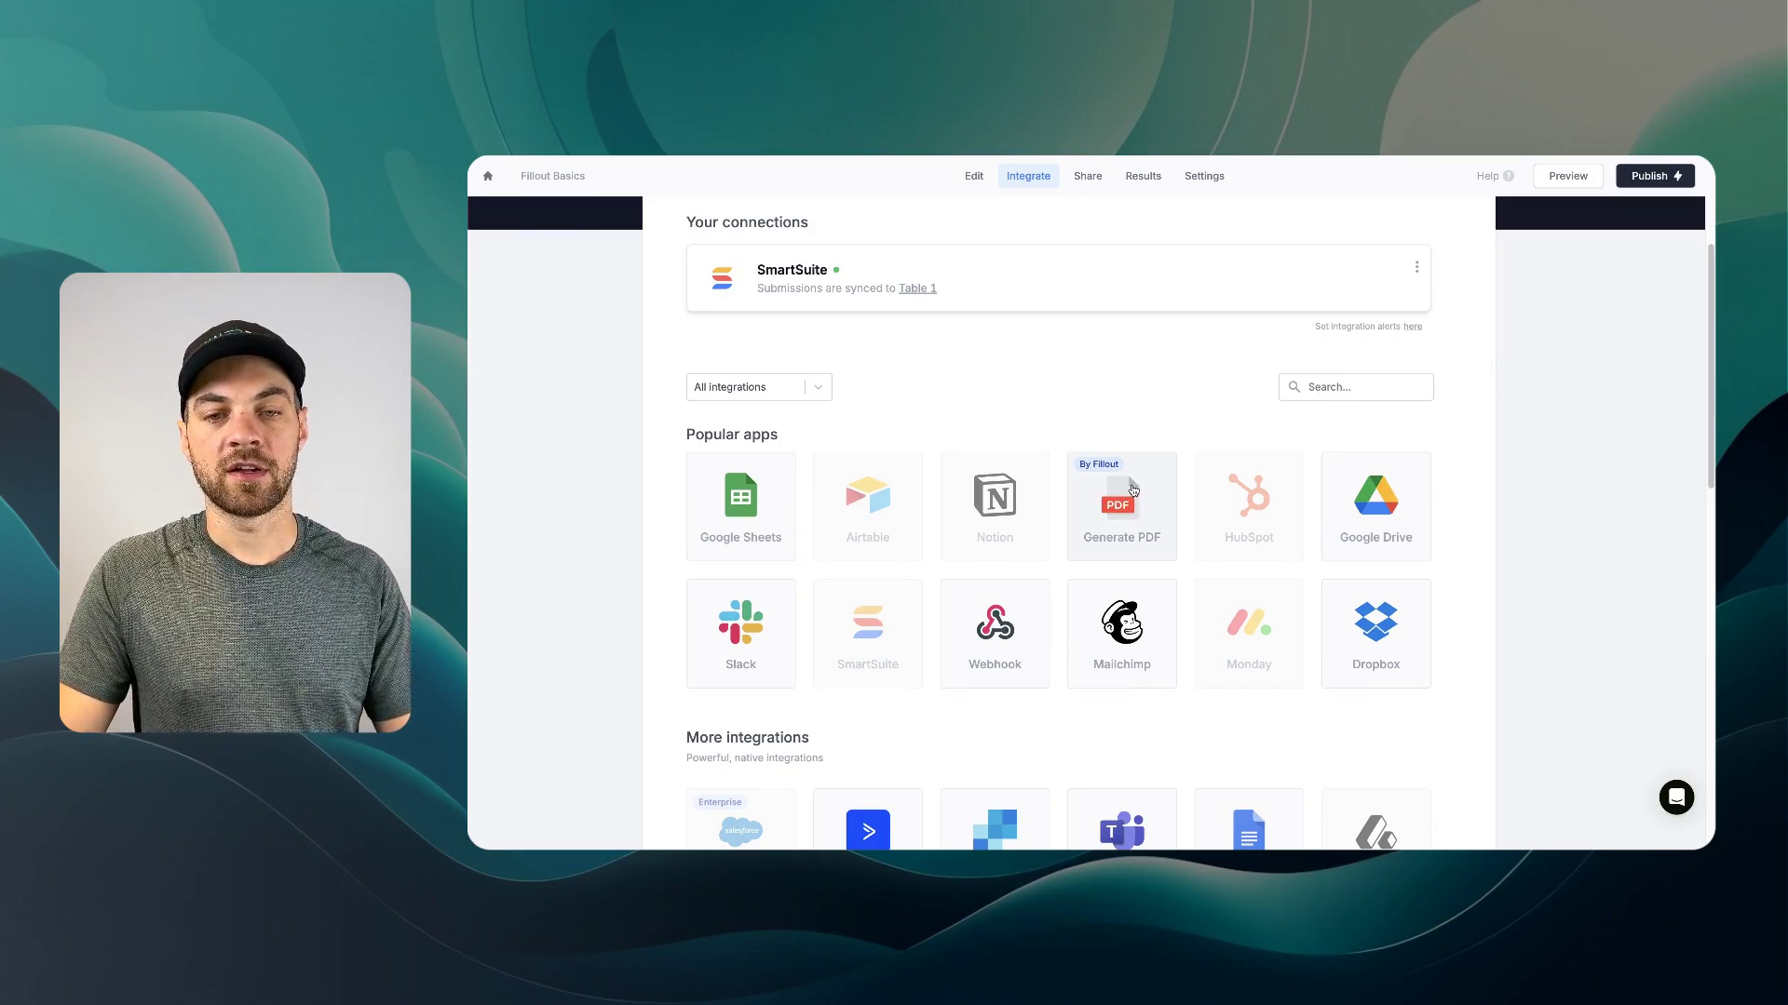
click(1133, 491)
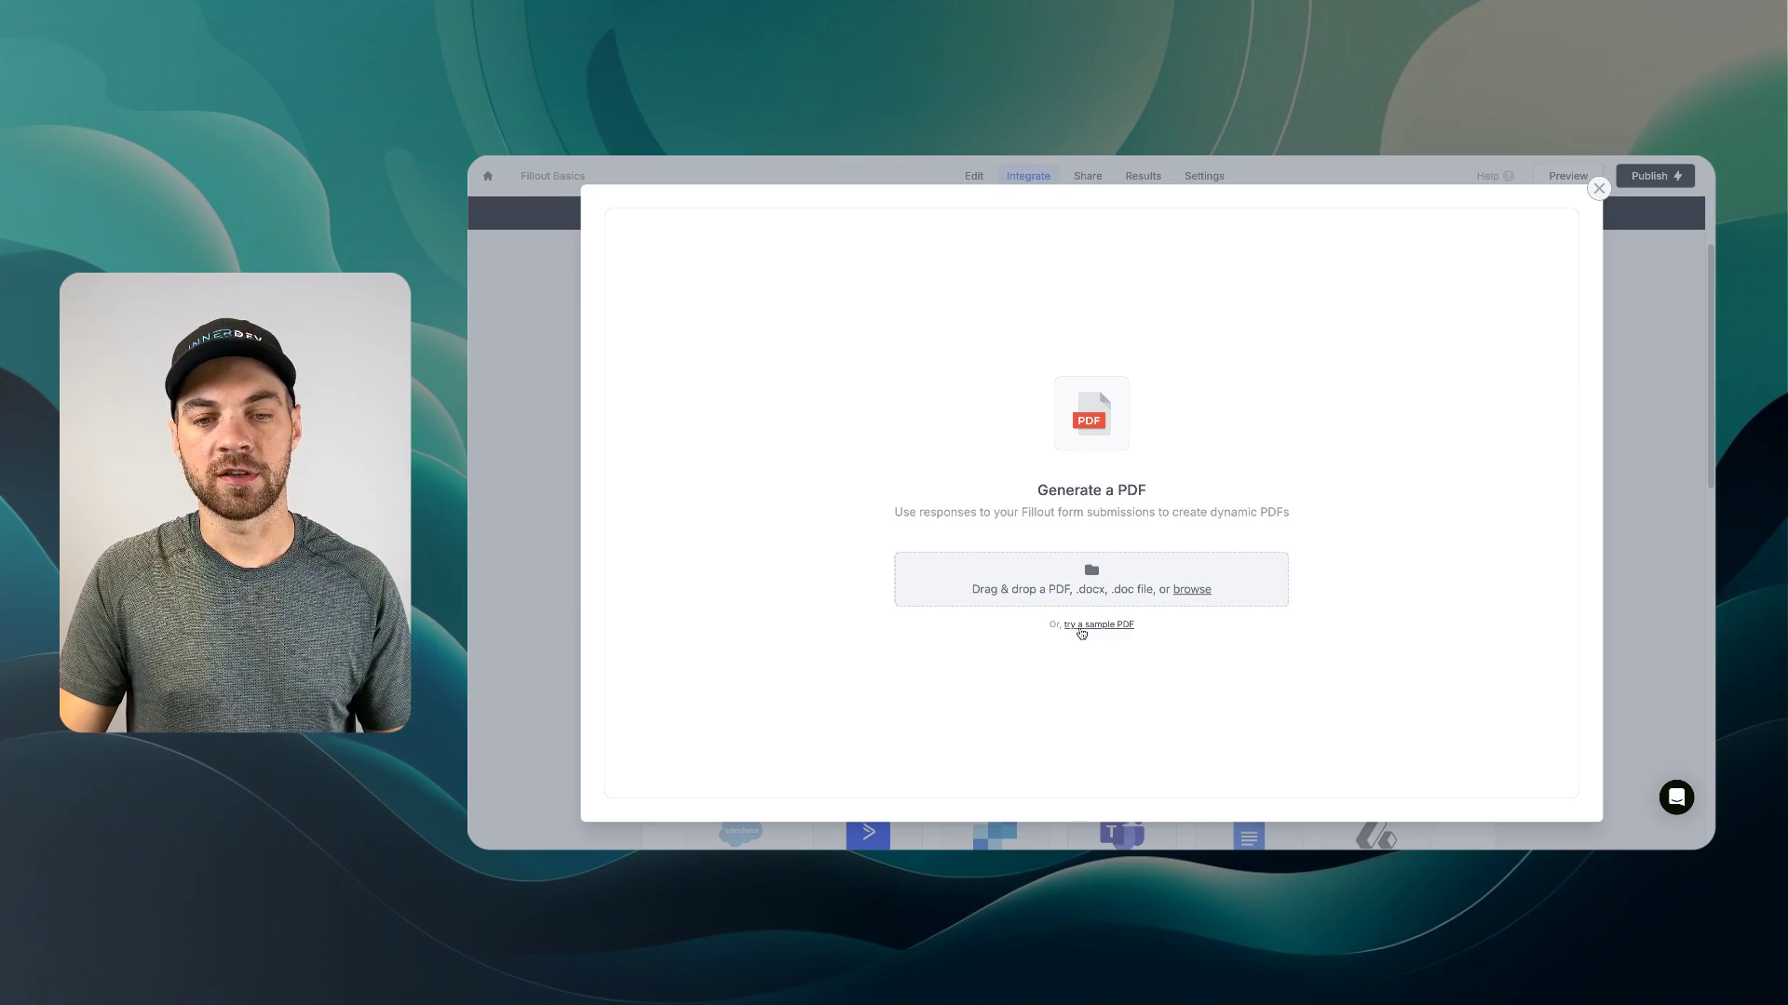
- Try mapping the sample job application PDF's Name box, then cancel back to Integrations
click(1075, 626)
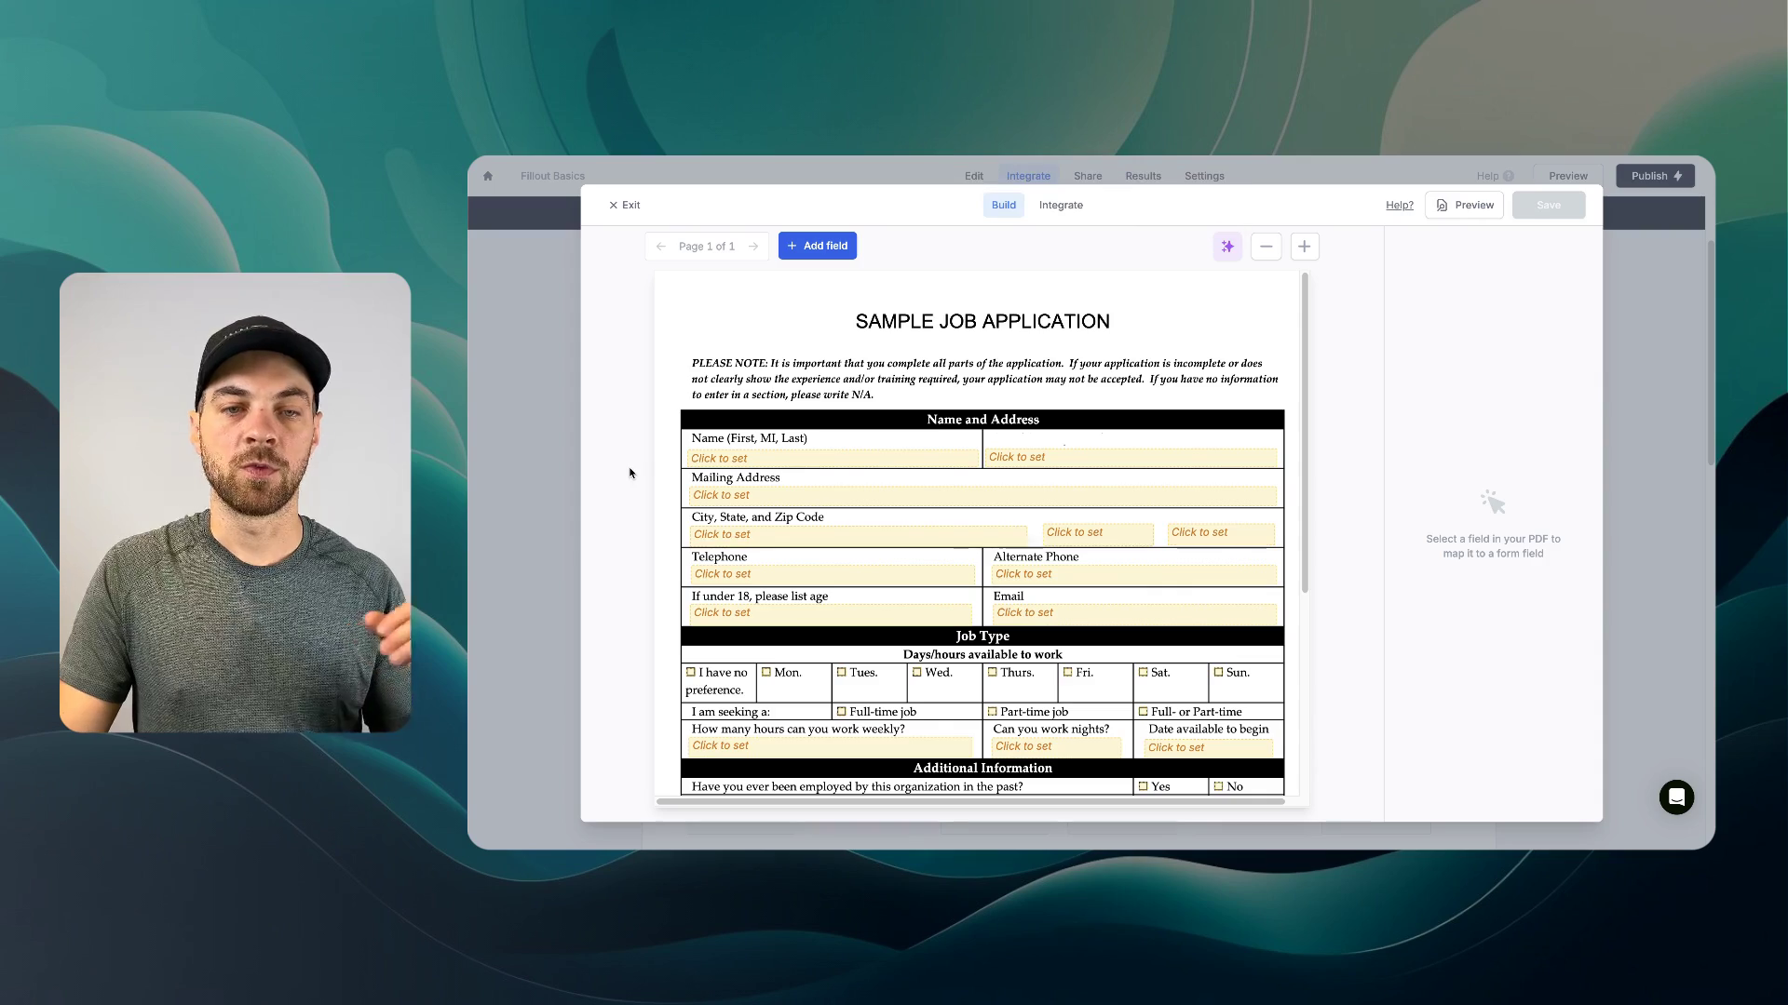
click(714, 459)
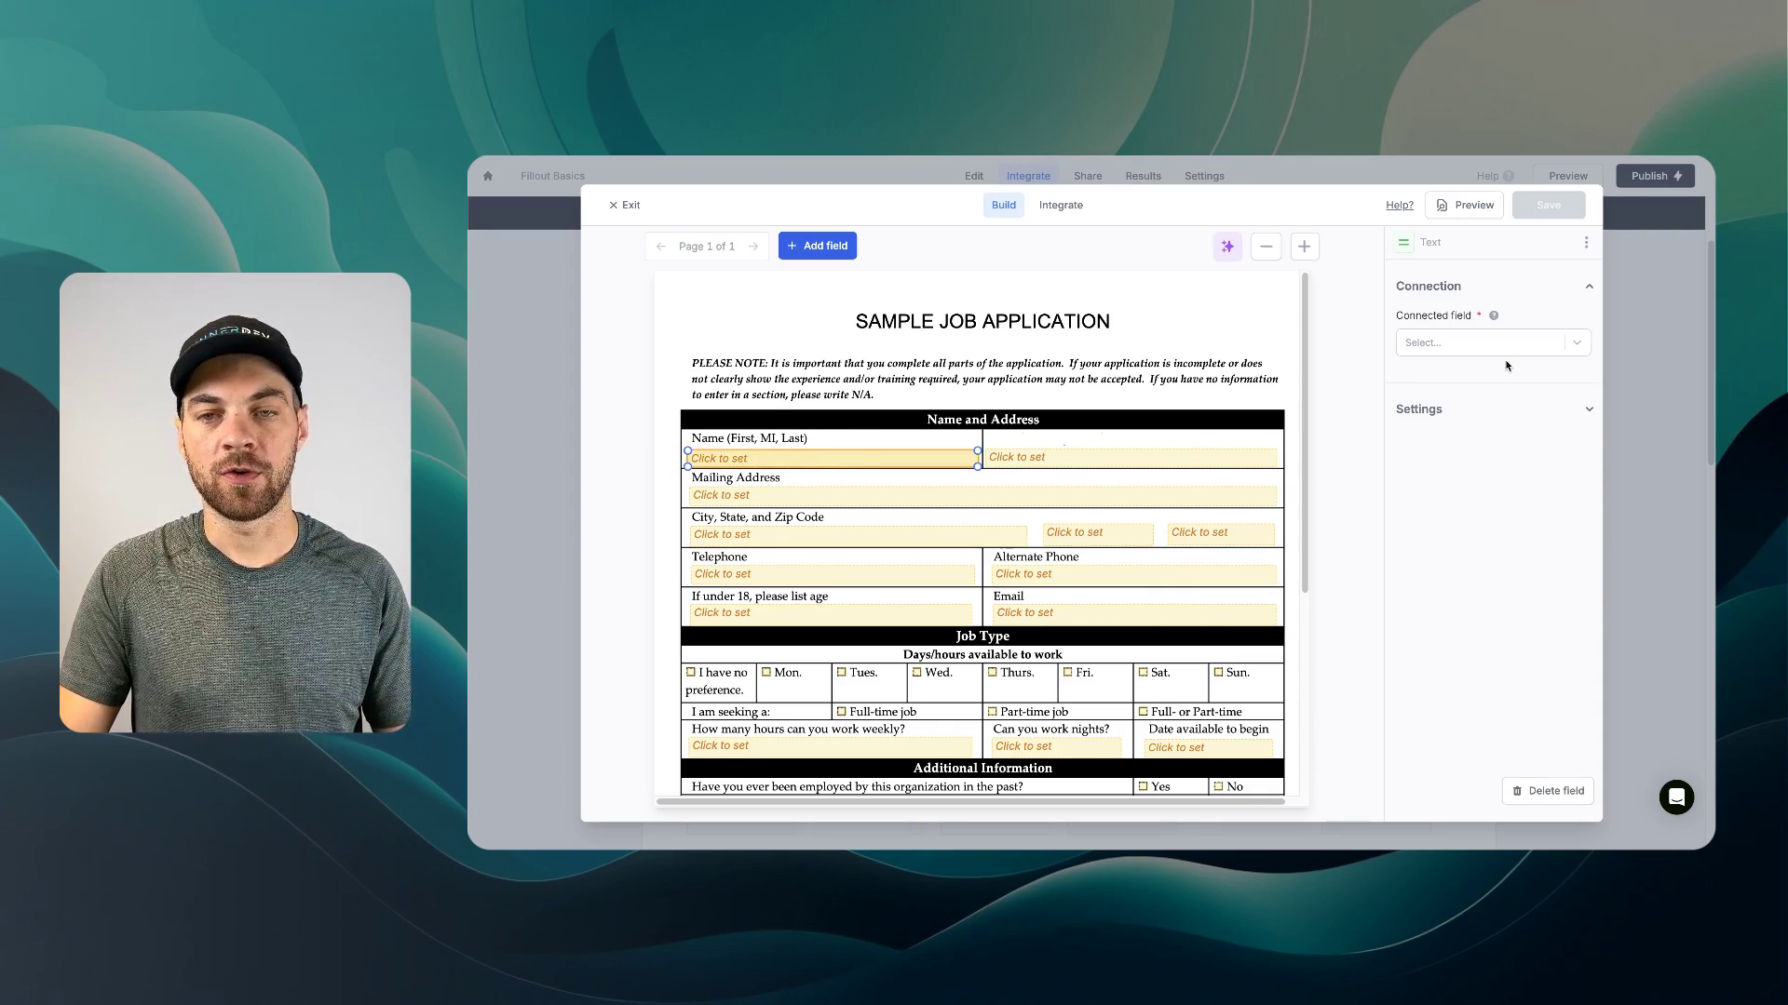
click(1473, 338)
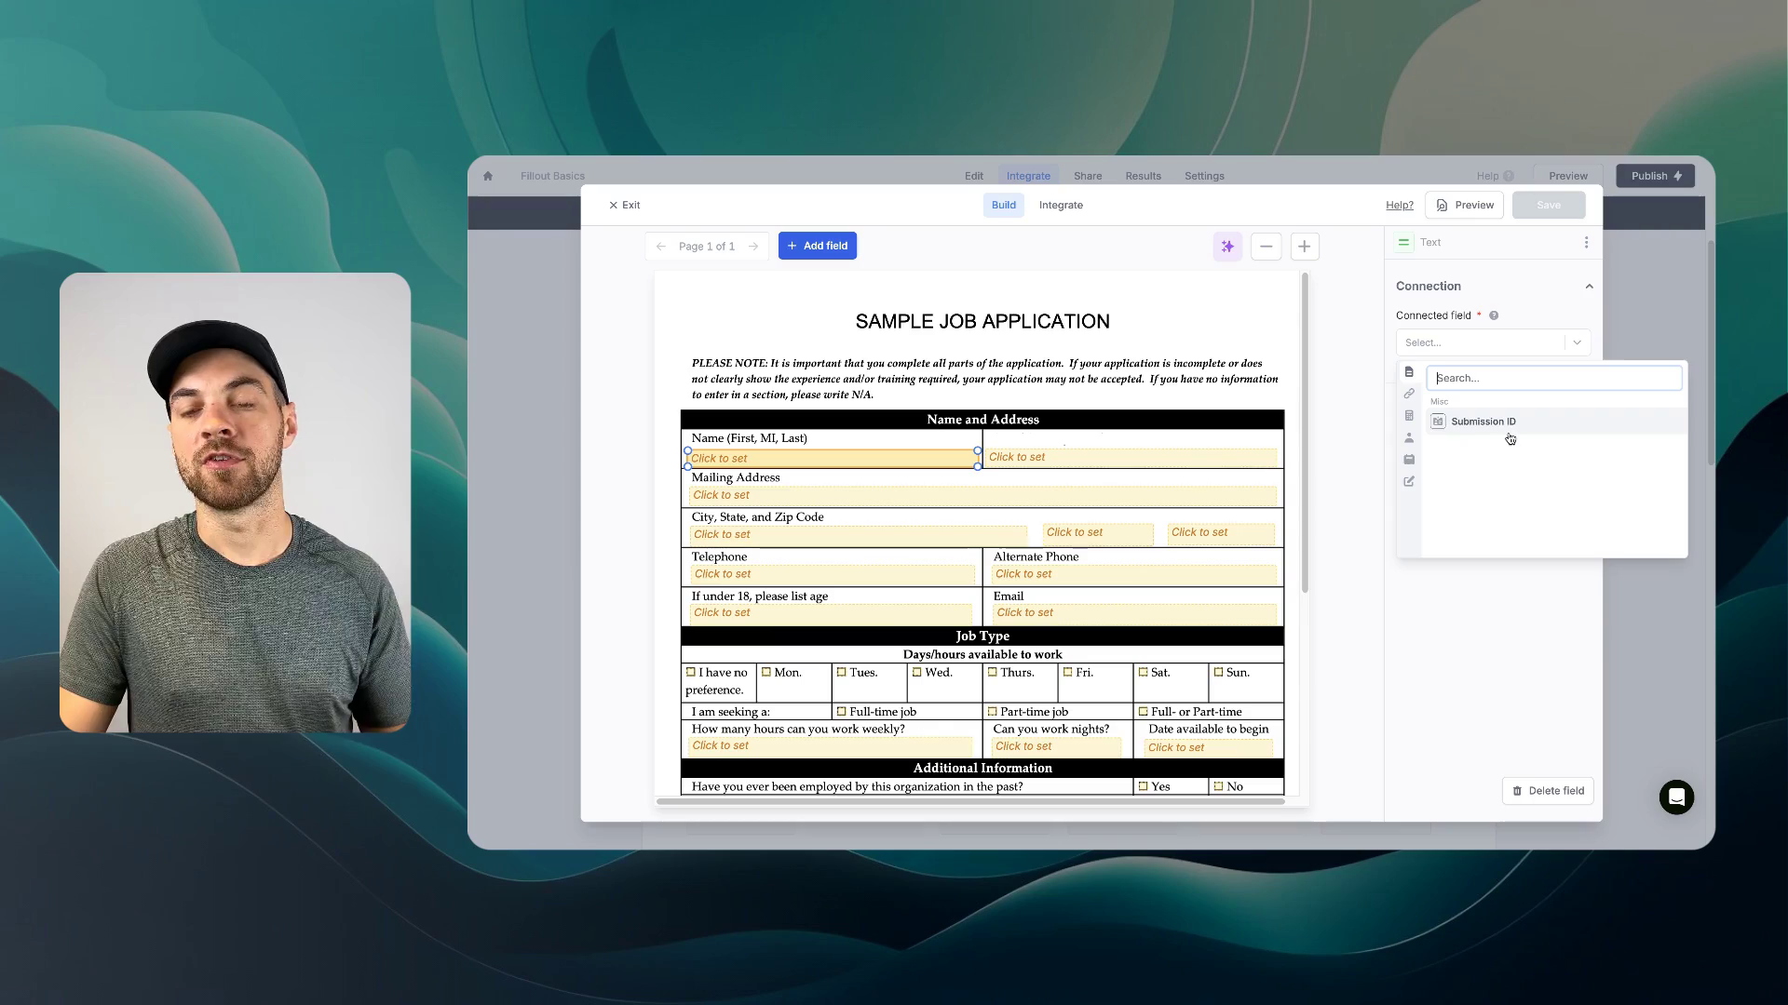
click(860, 394)
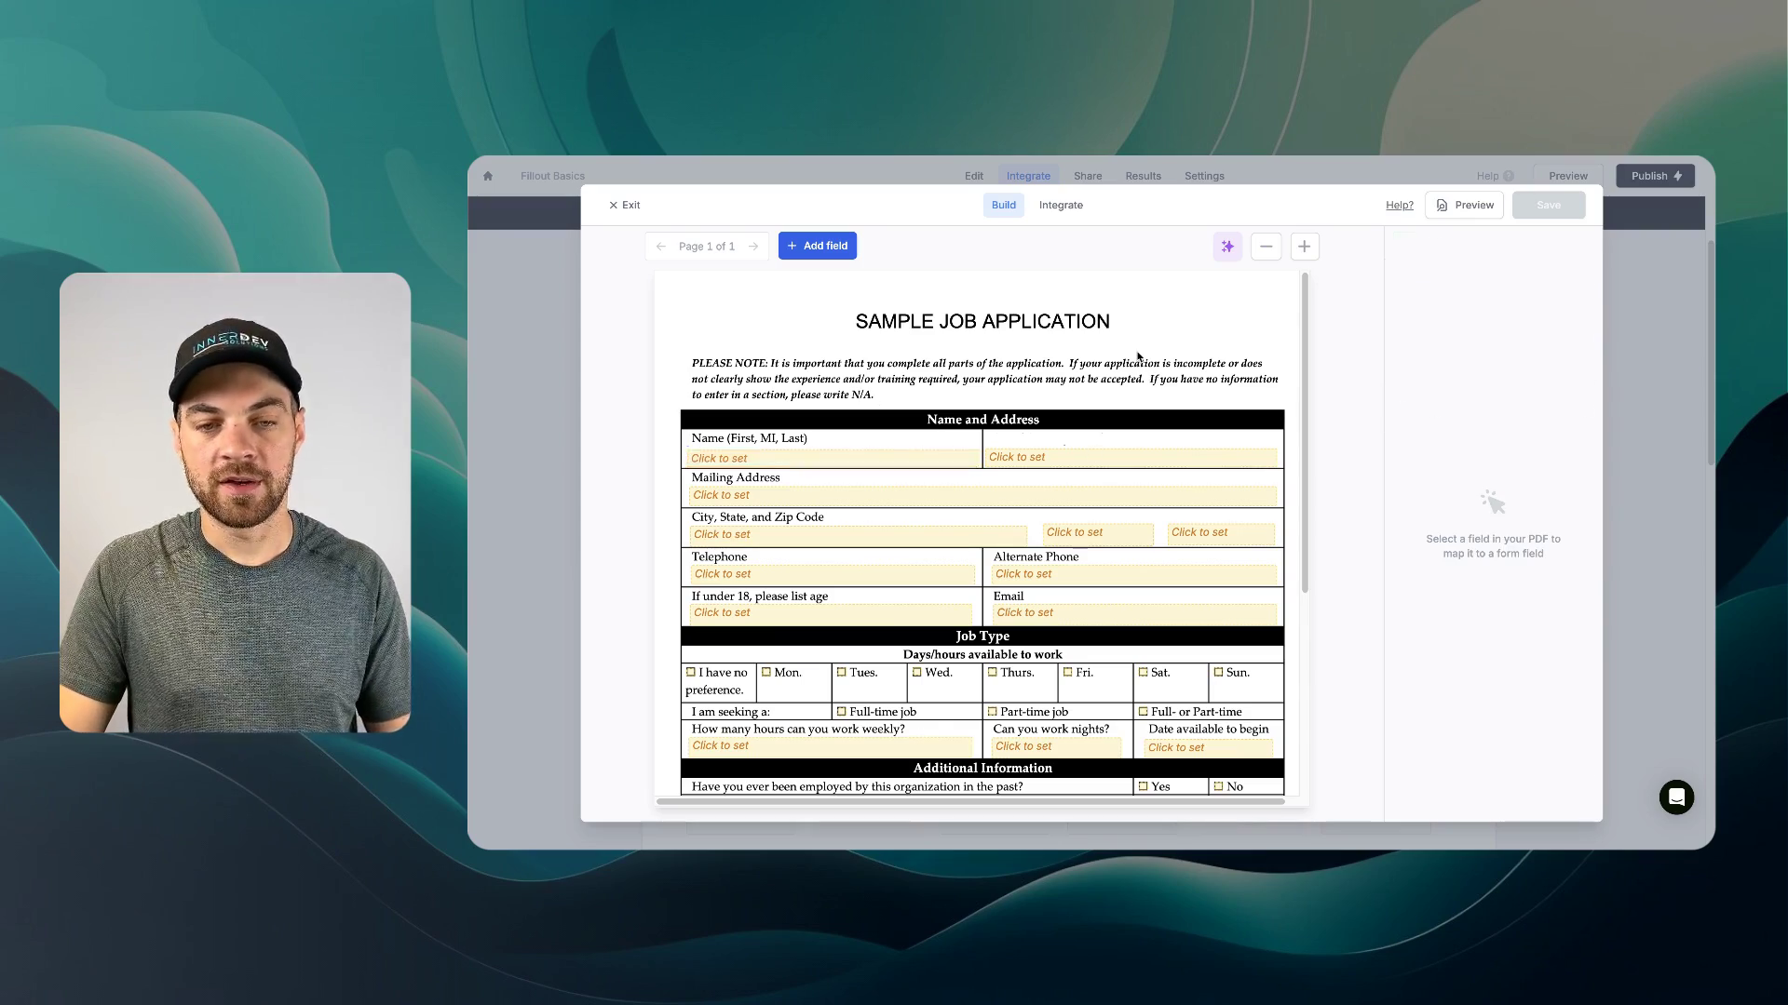
scroll(968, 377, down, 4)
scroll(931, 373, up, 4)
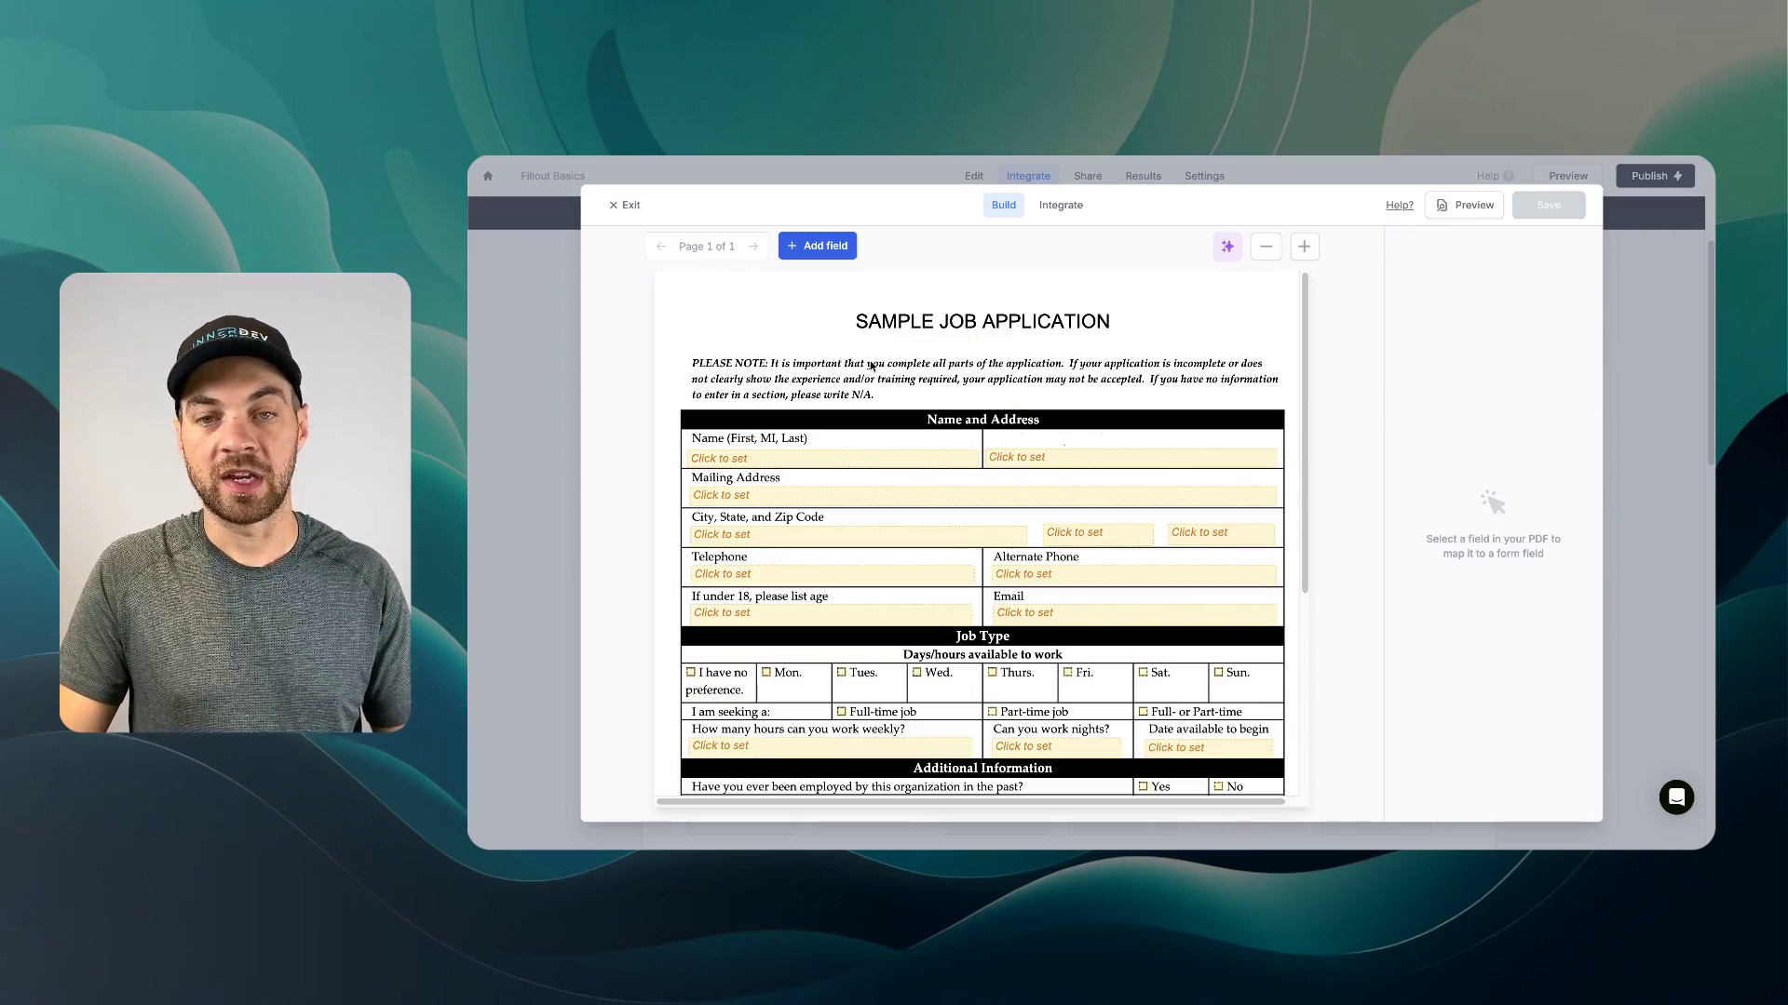
click(1060, 206)
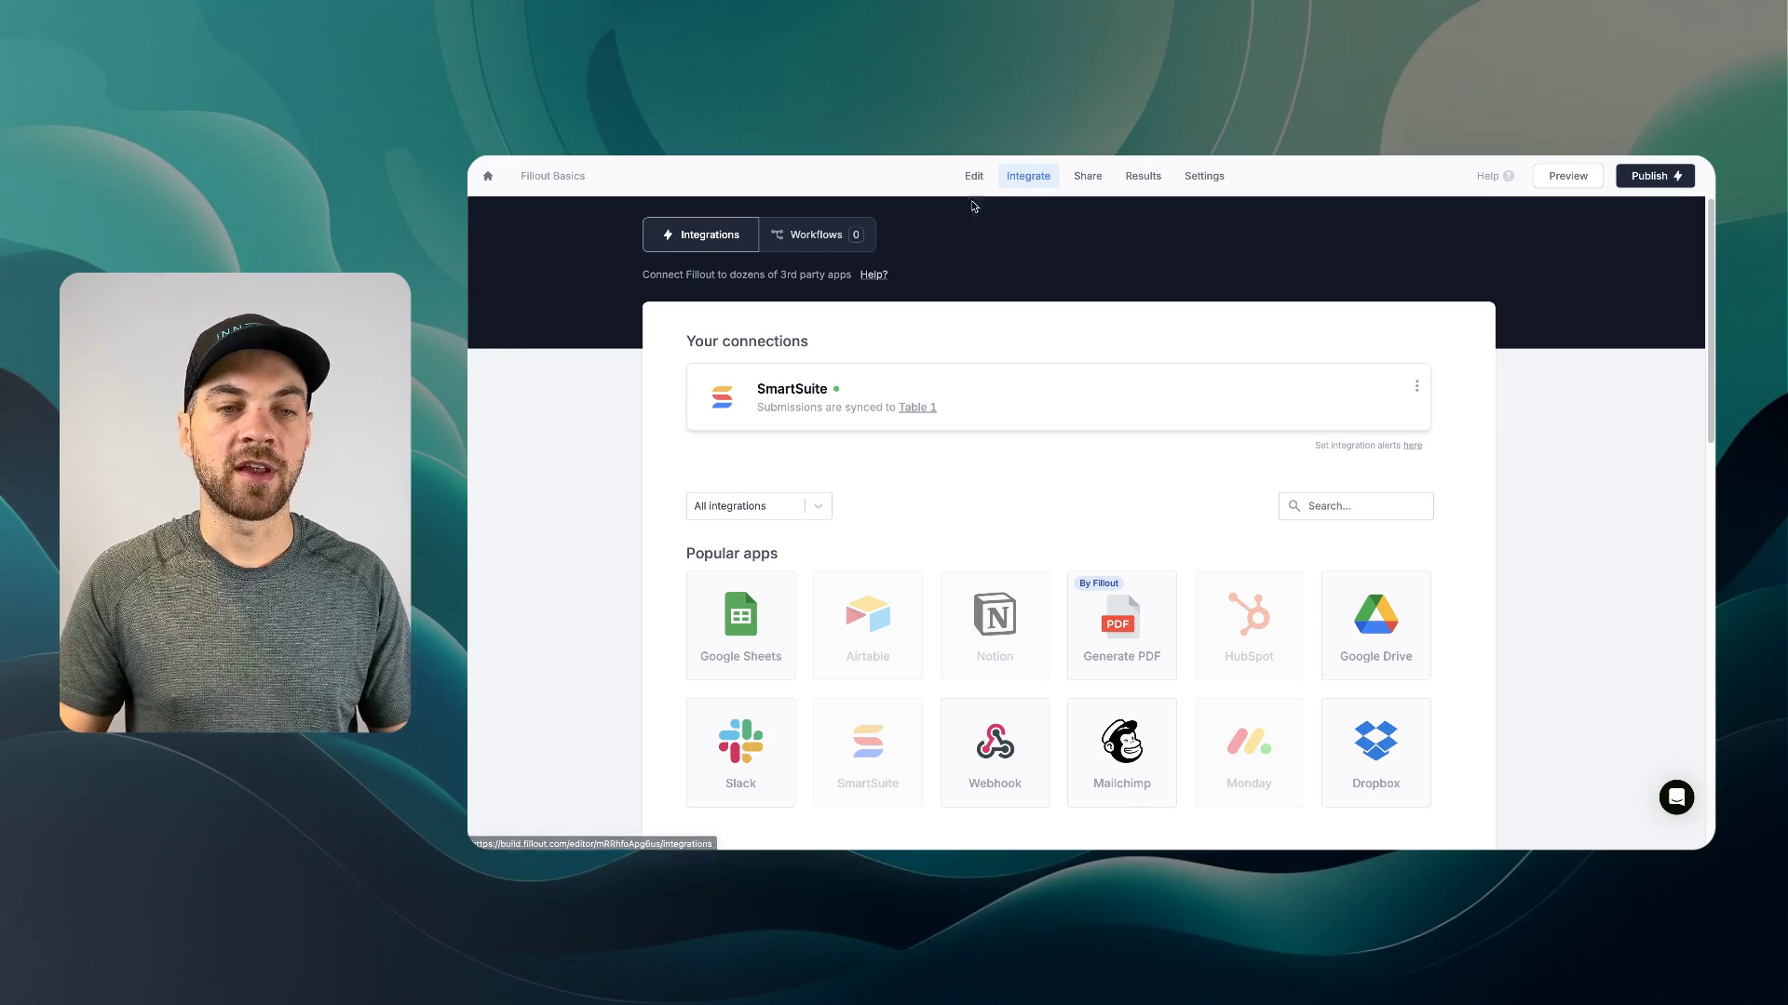
- Browse the Notifications, Scheduling, AI and Conversion kit workflow templates
click(806, 240)
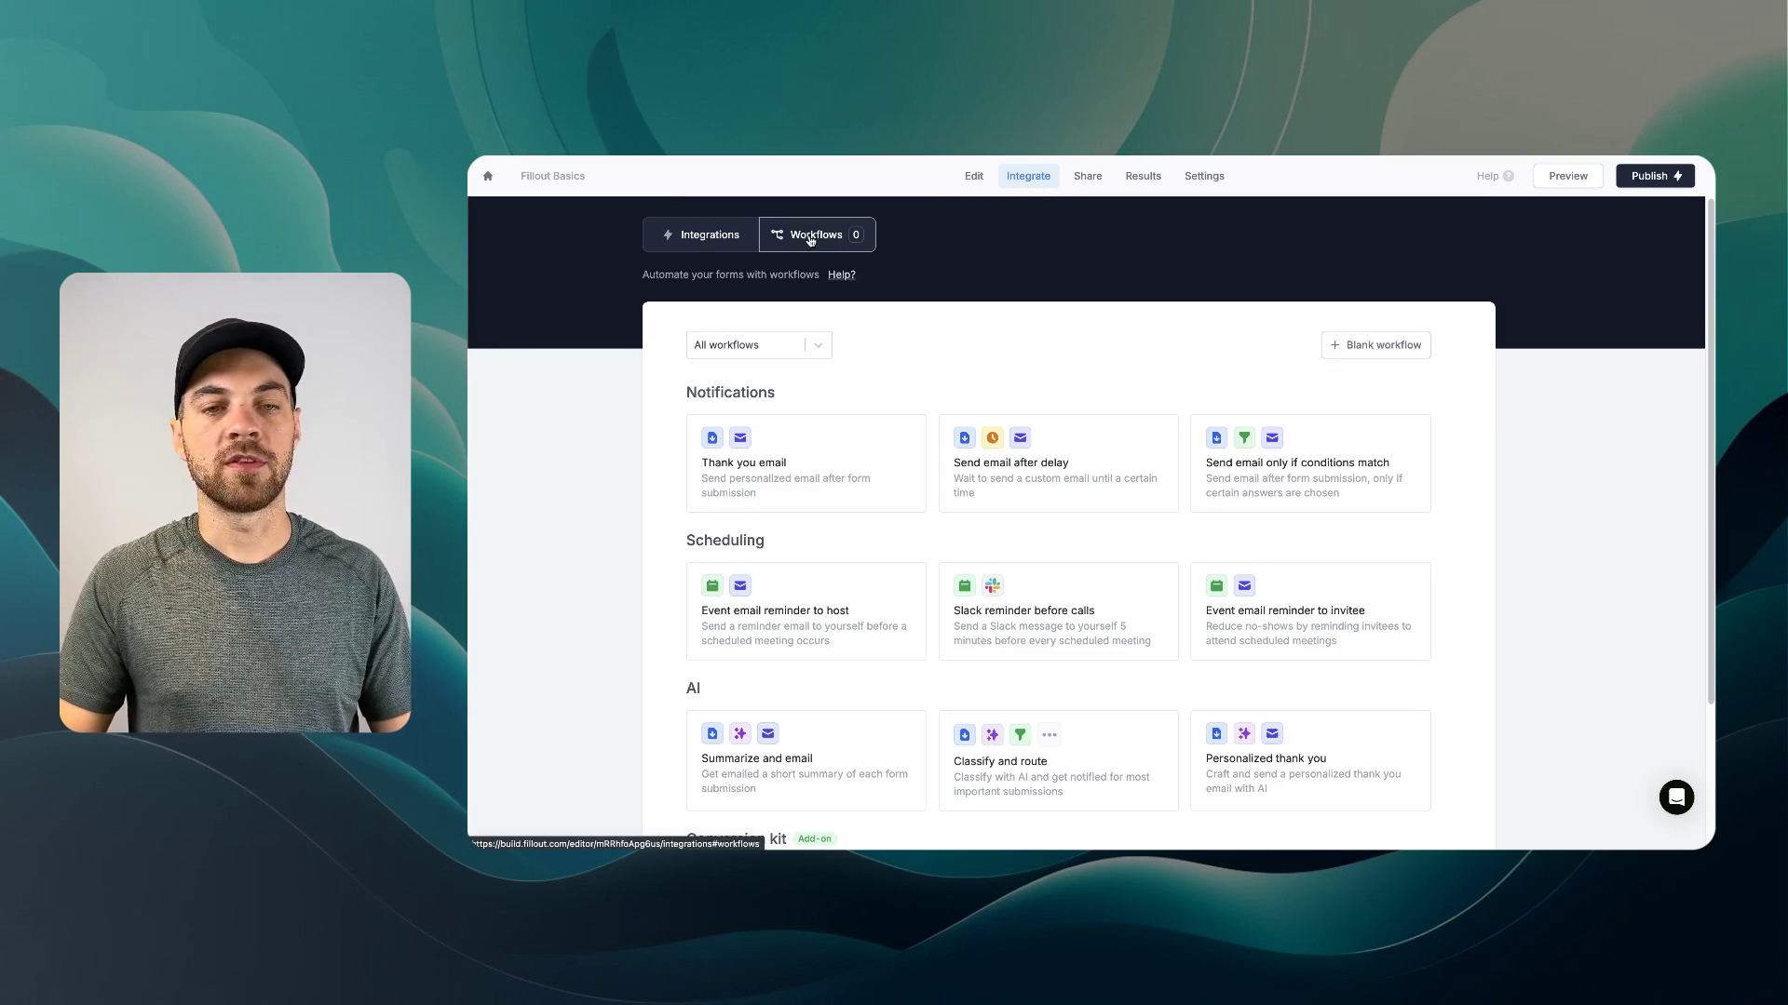
scroll(1143, 310, down, 1)
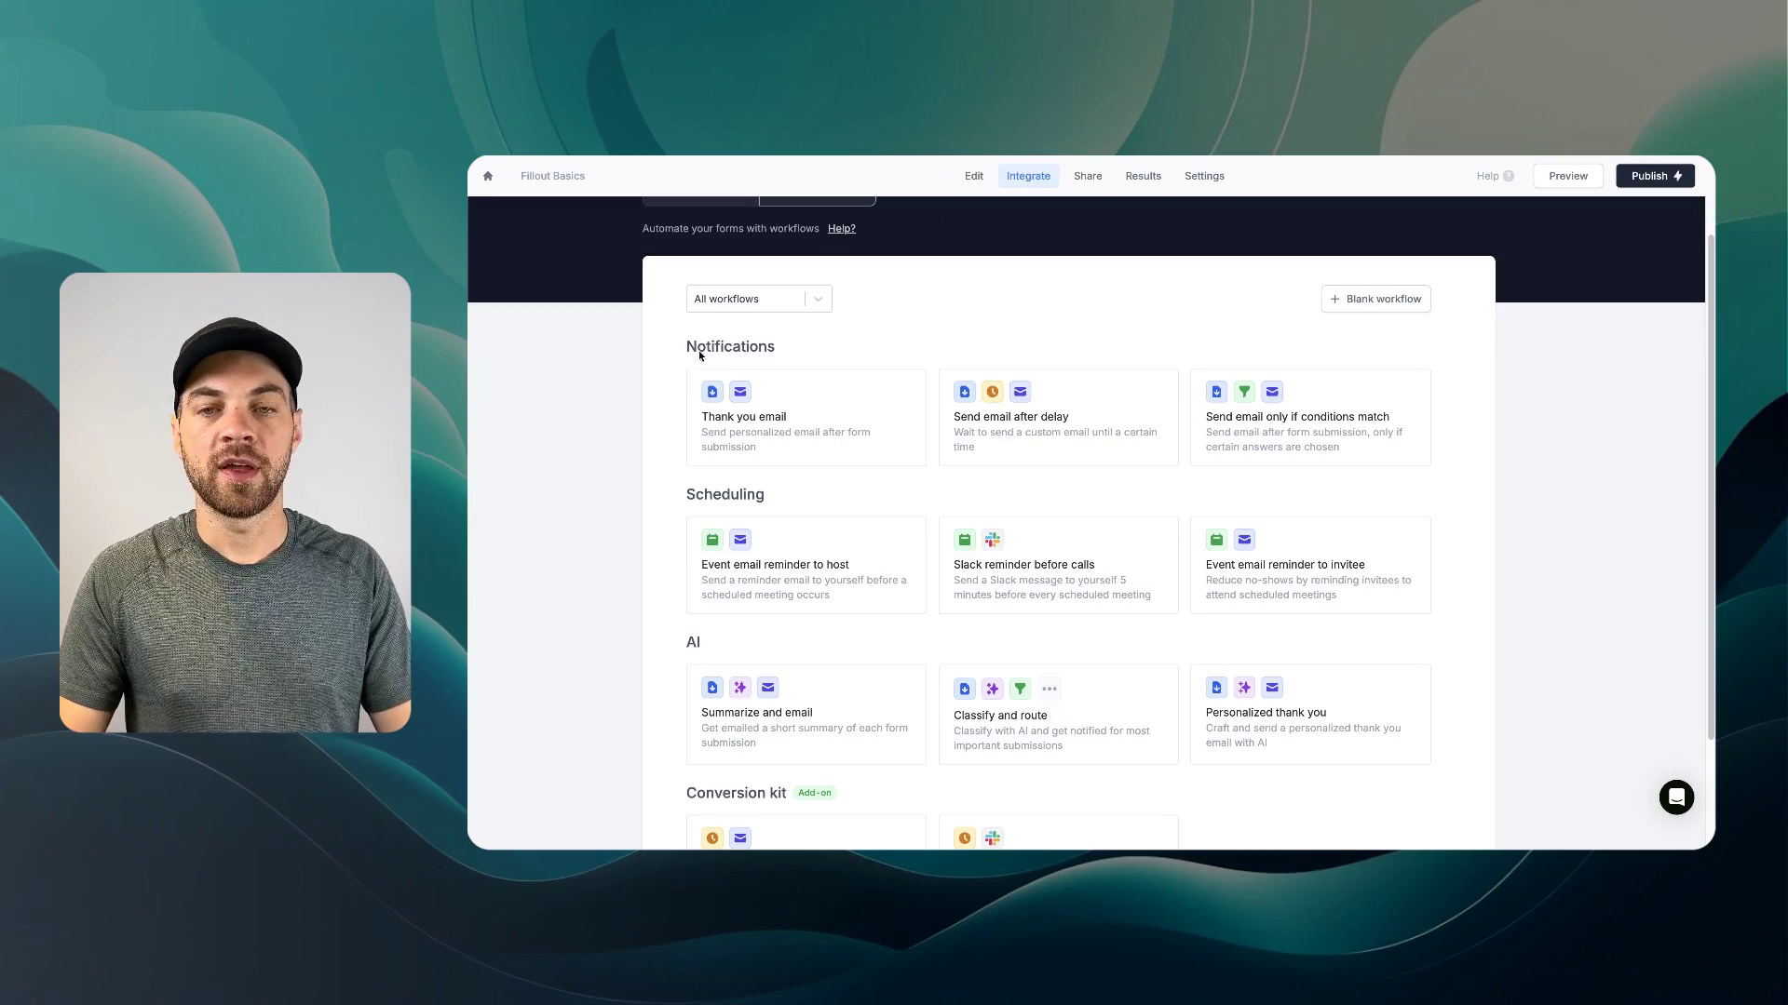
scroll(951, 354, up, 1)
scroll(739, 396, down, 3)
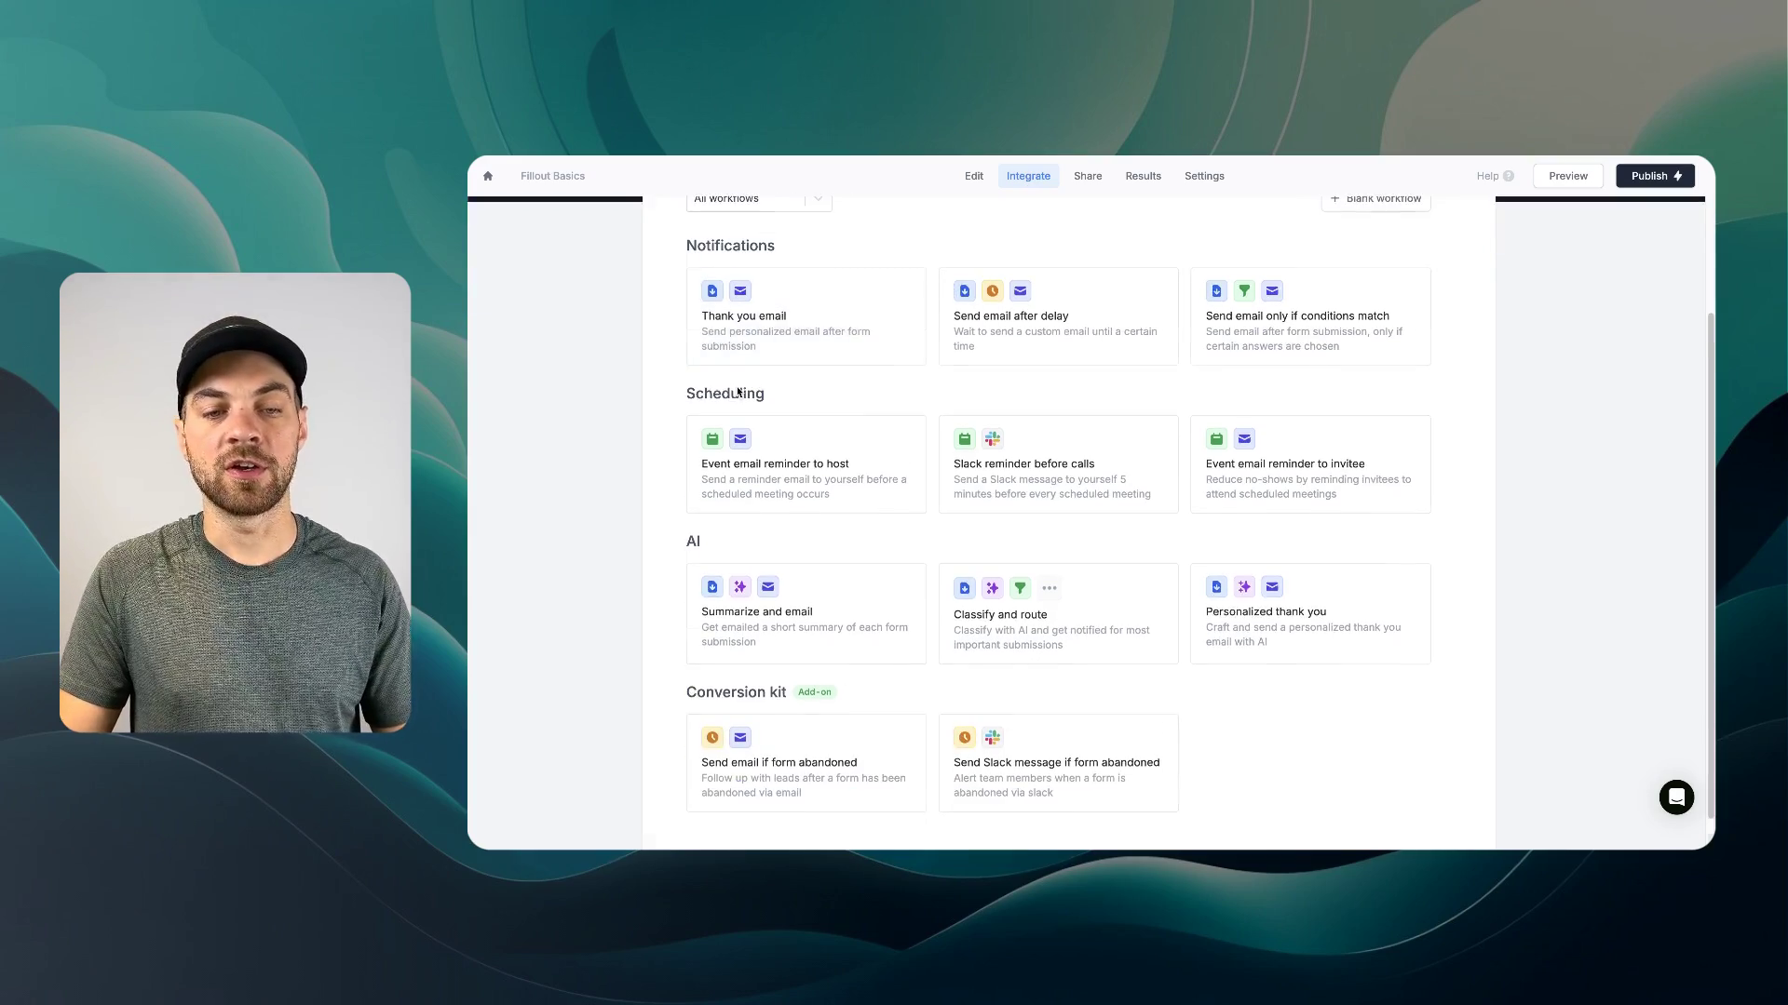
scroll(739, 391, up, 4)
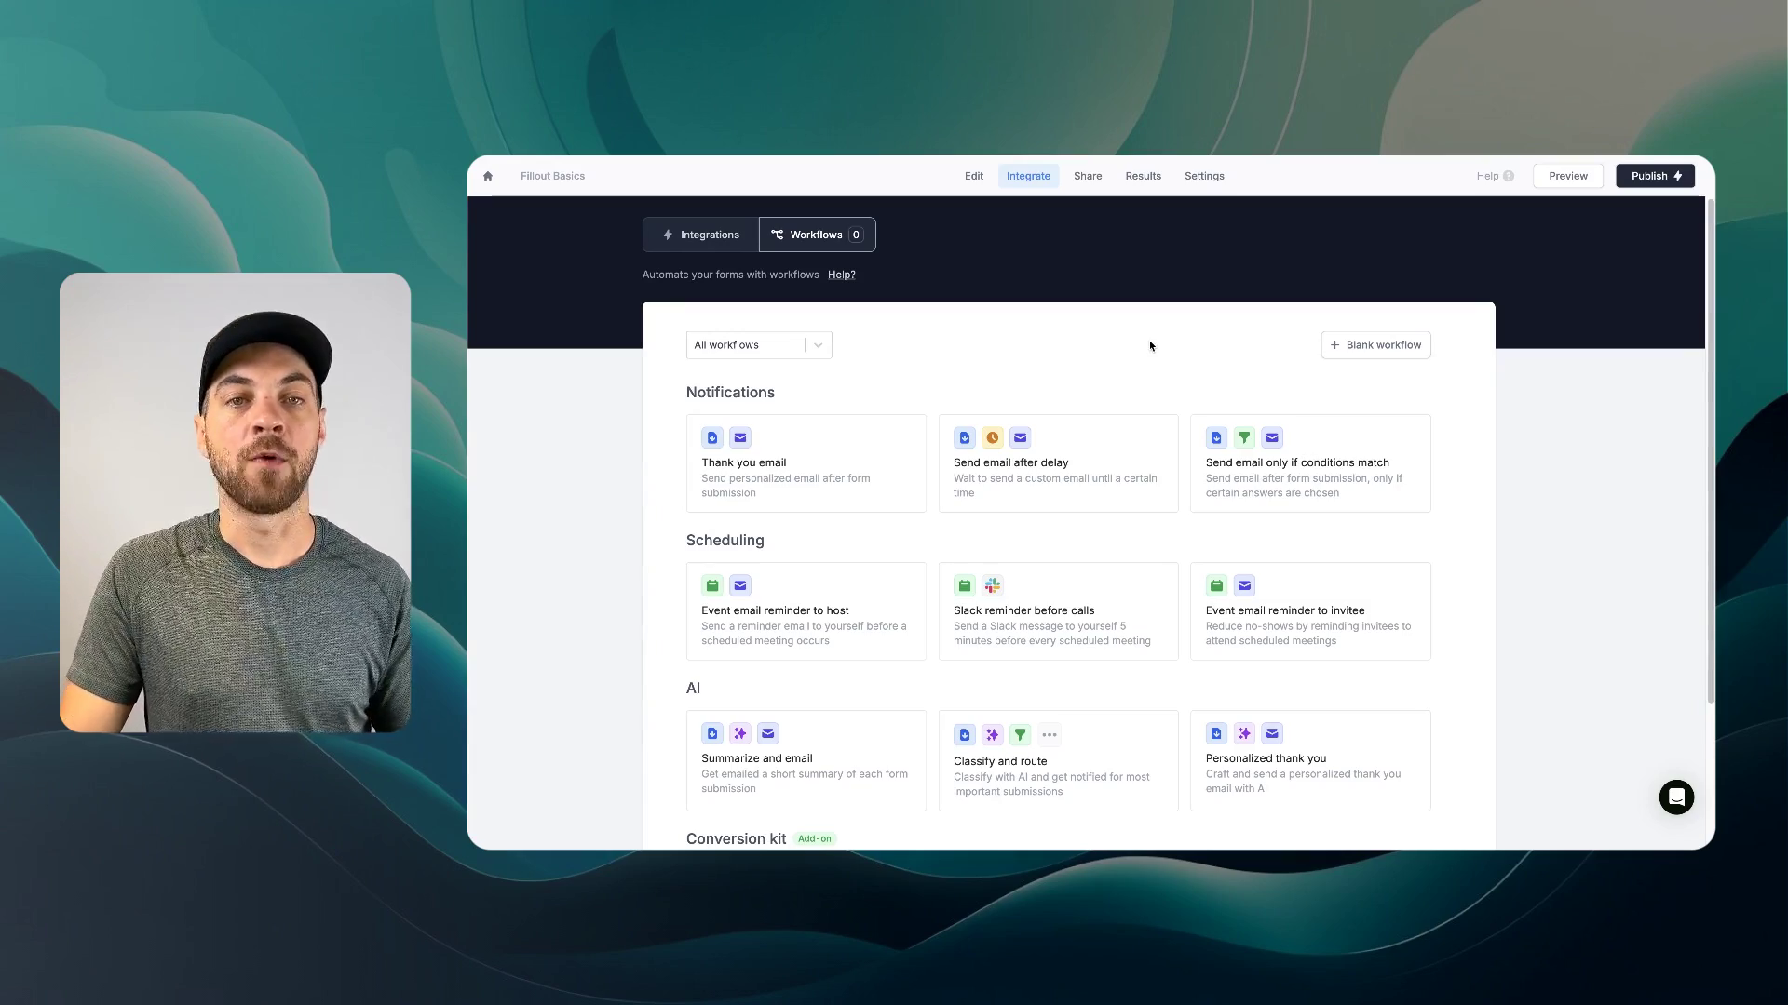
- Return to the editor, review the SmartSuite fields, and show the general field types
click(973, 177)
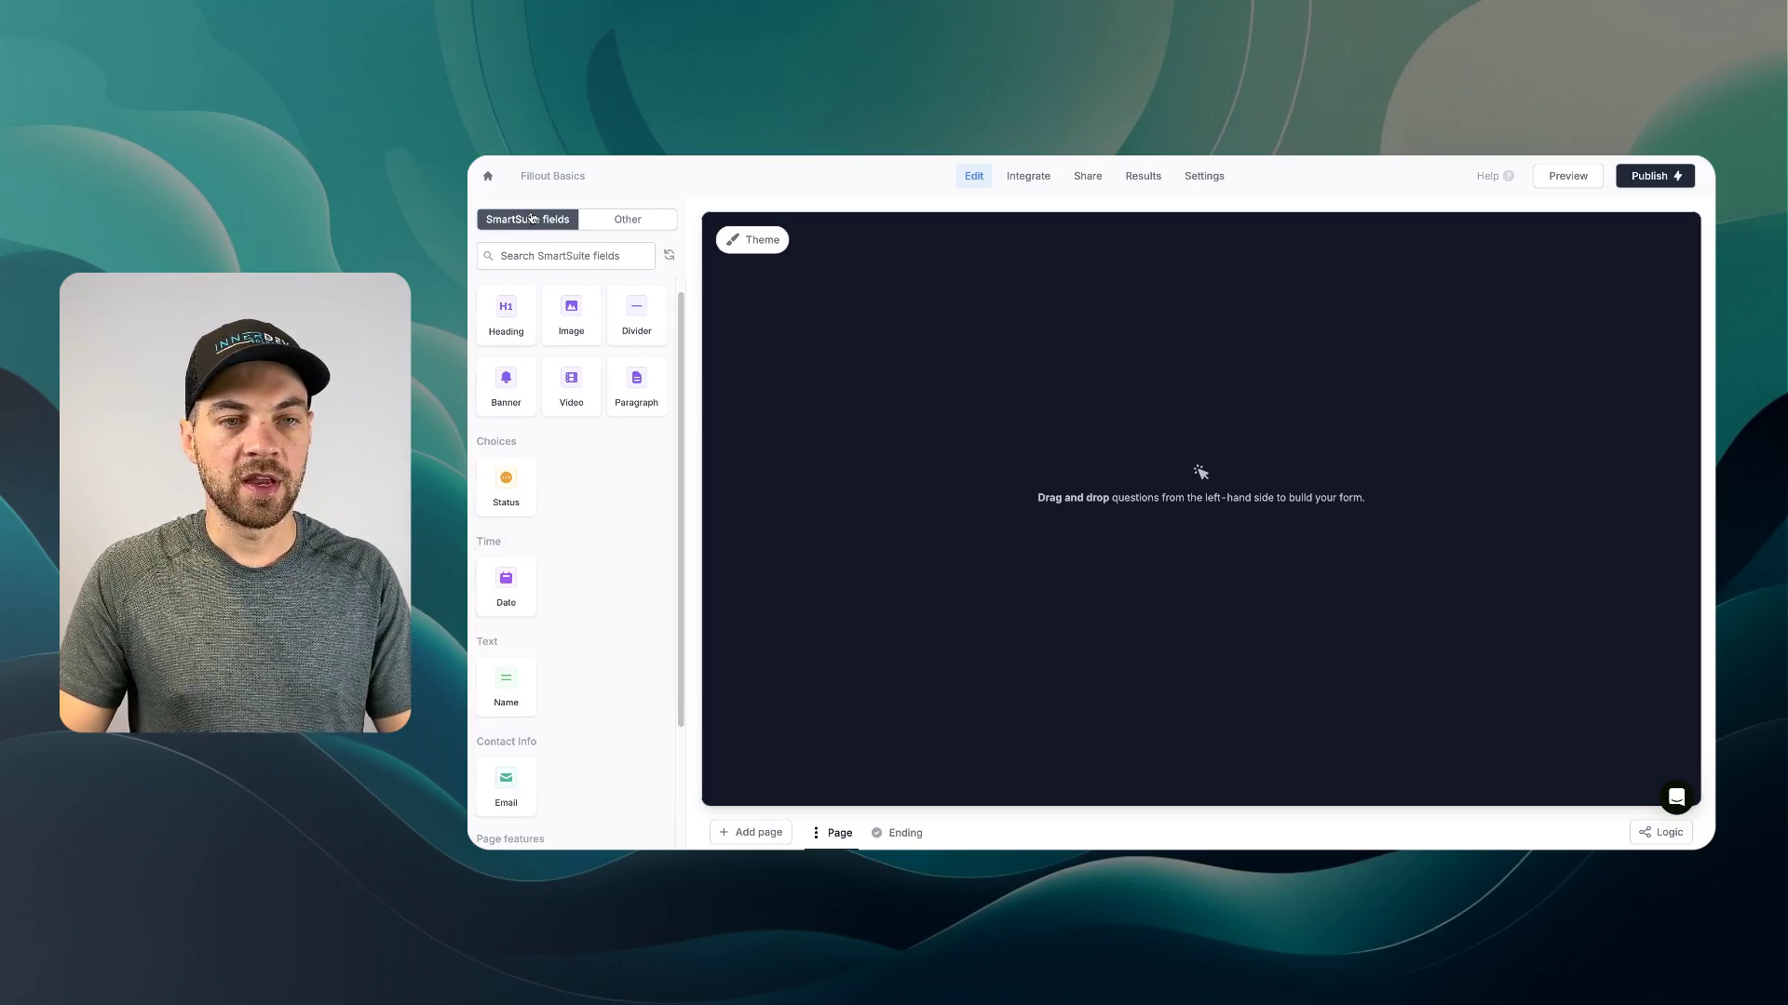
scroll(518, 503, down, 2)
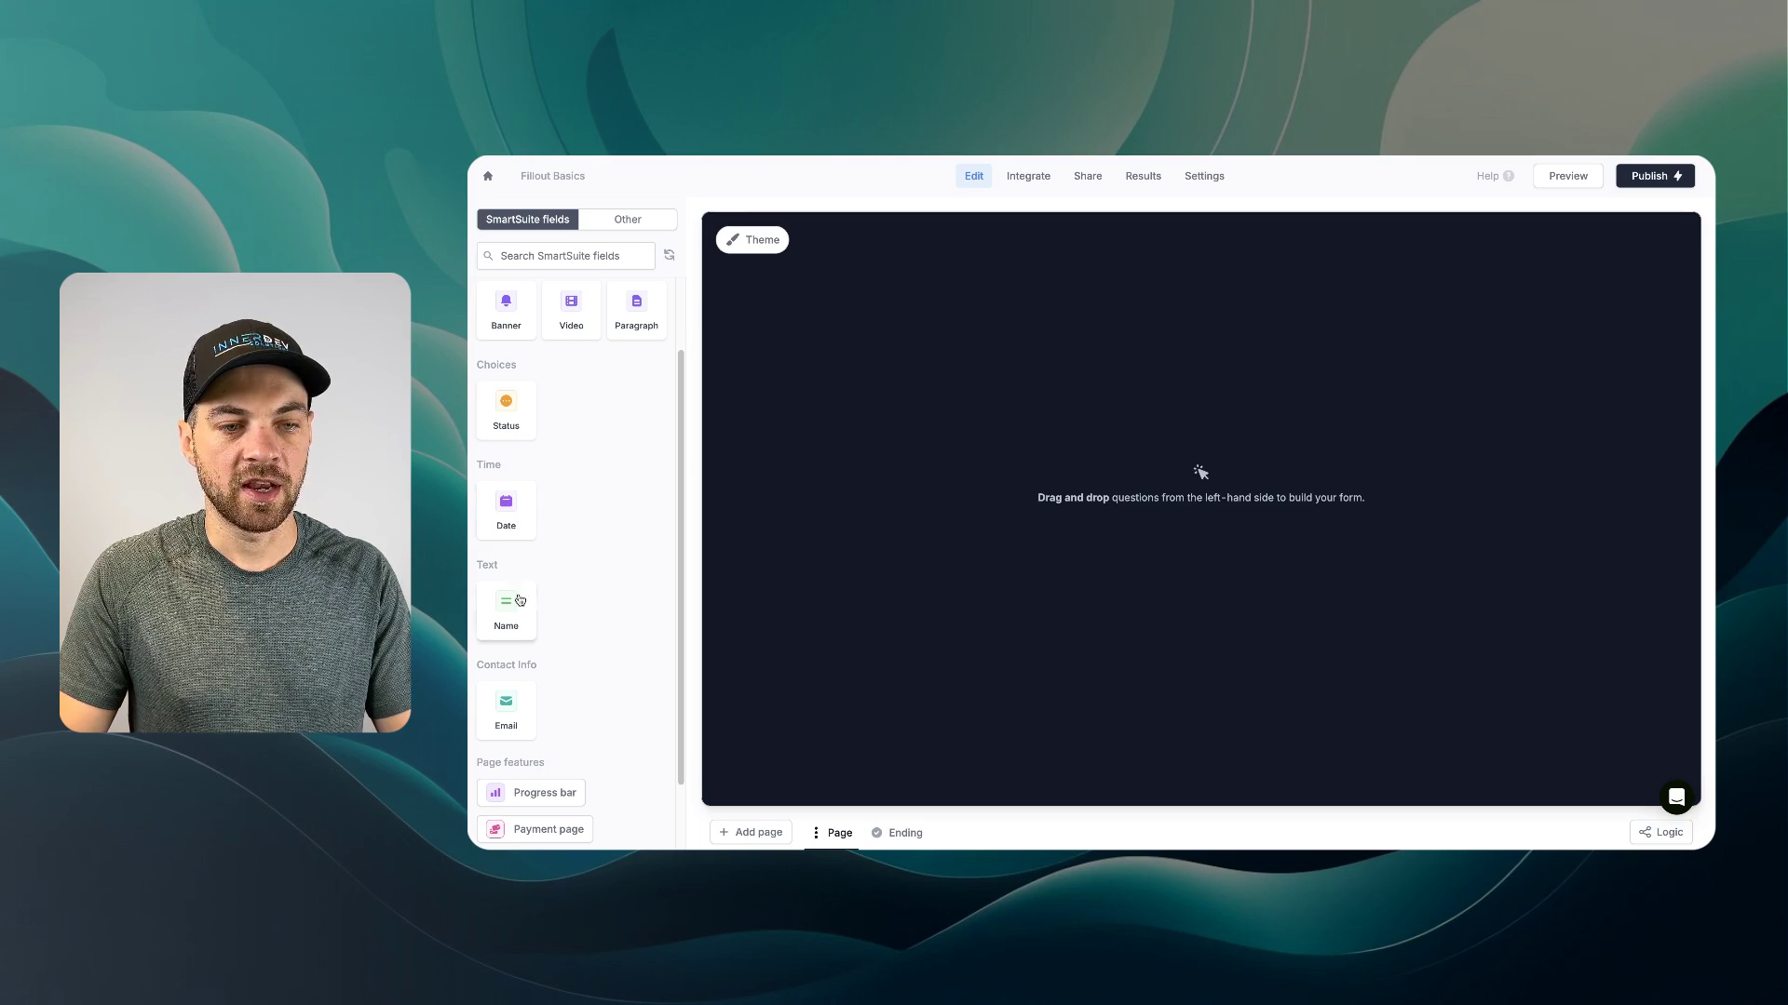
scroll(521, 603, down, 2)
scroll(536, 624, up, 5)
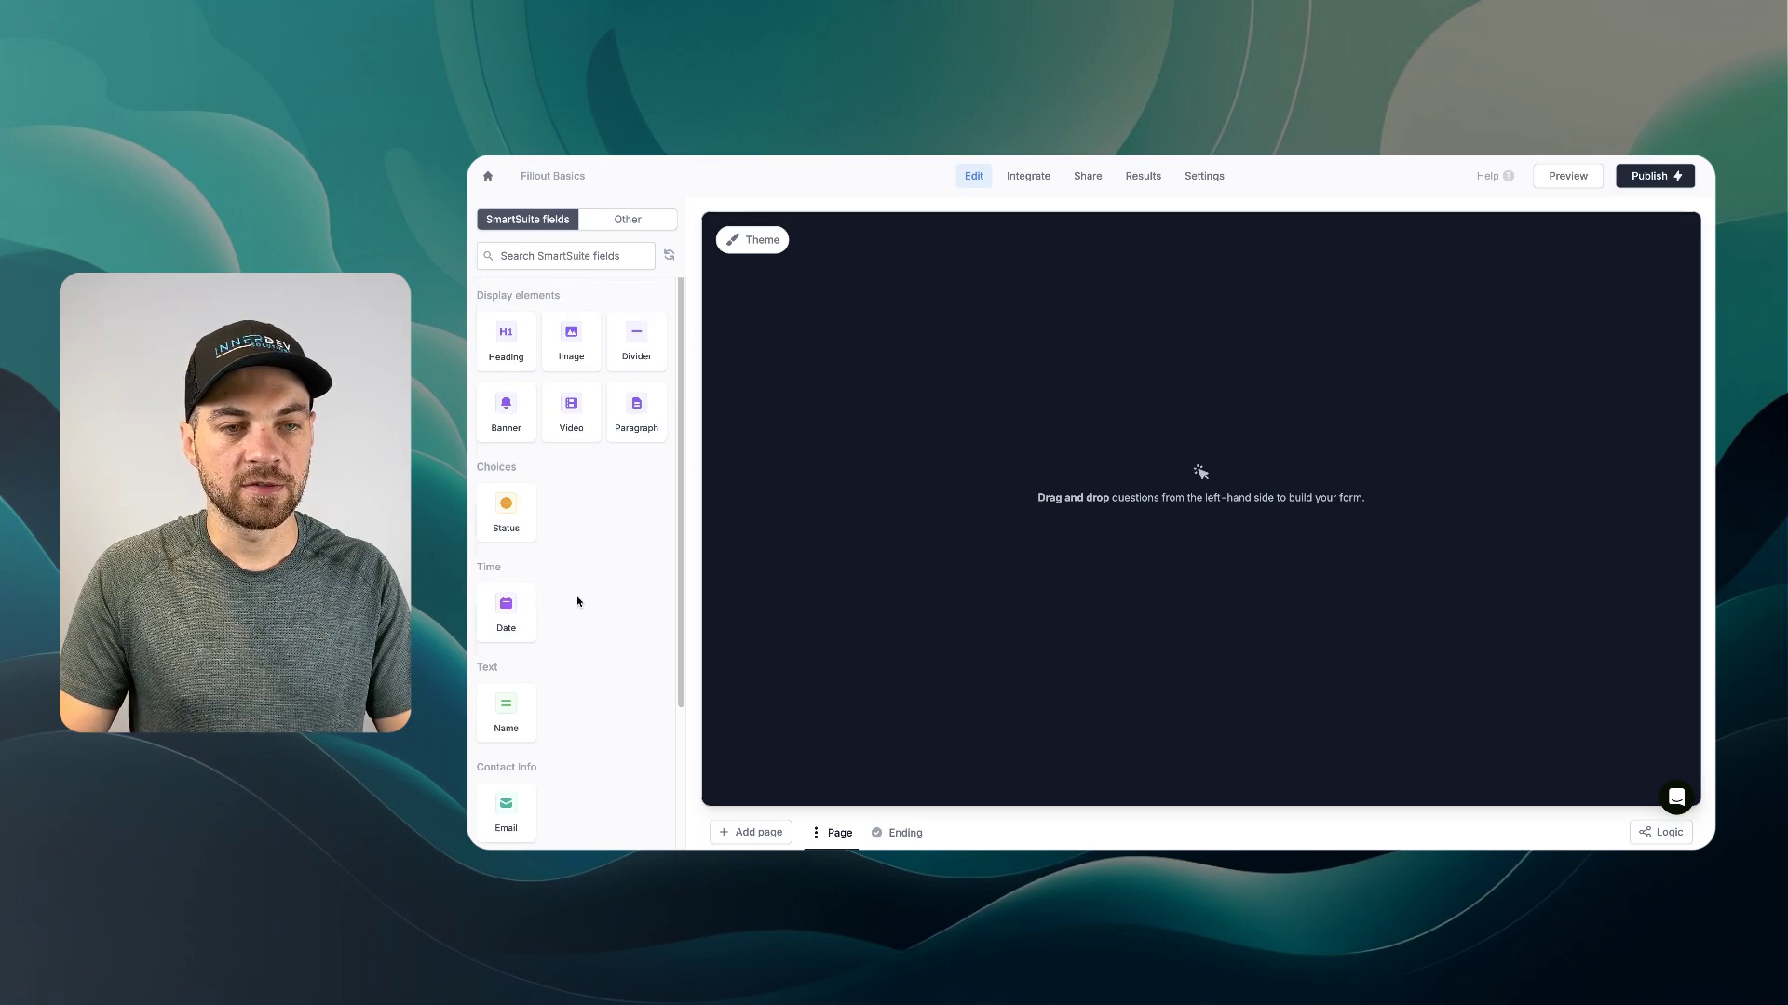
click(600, 224)
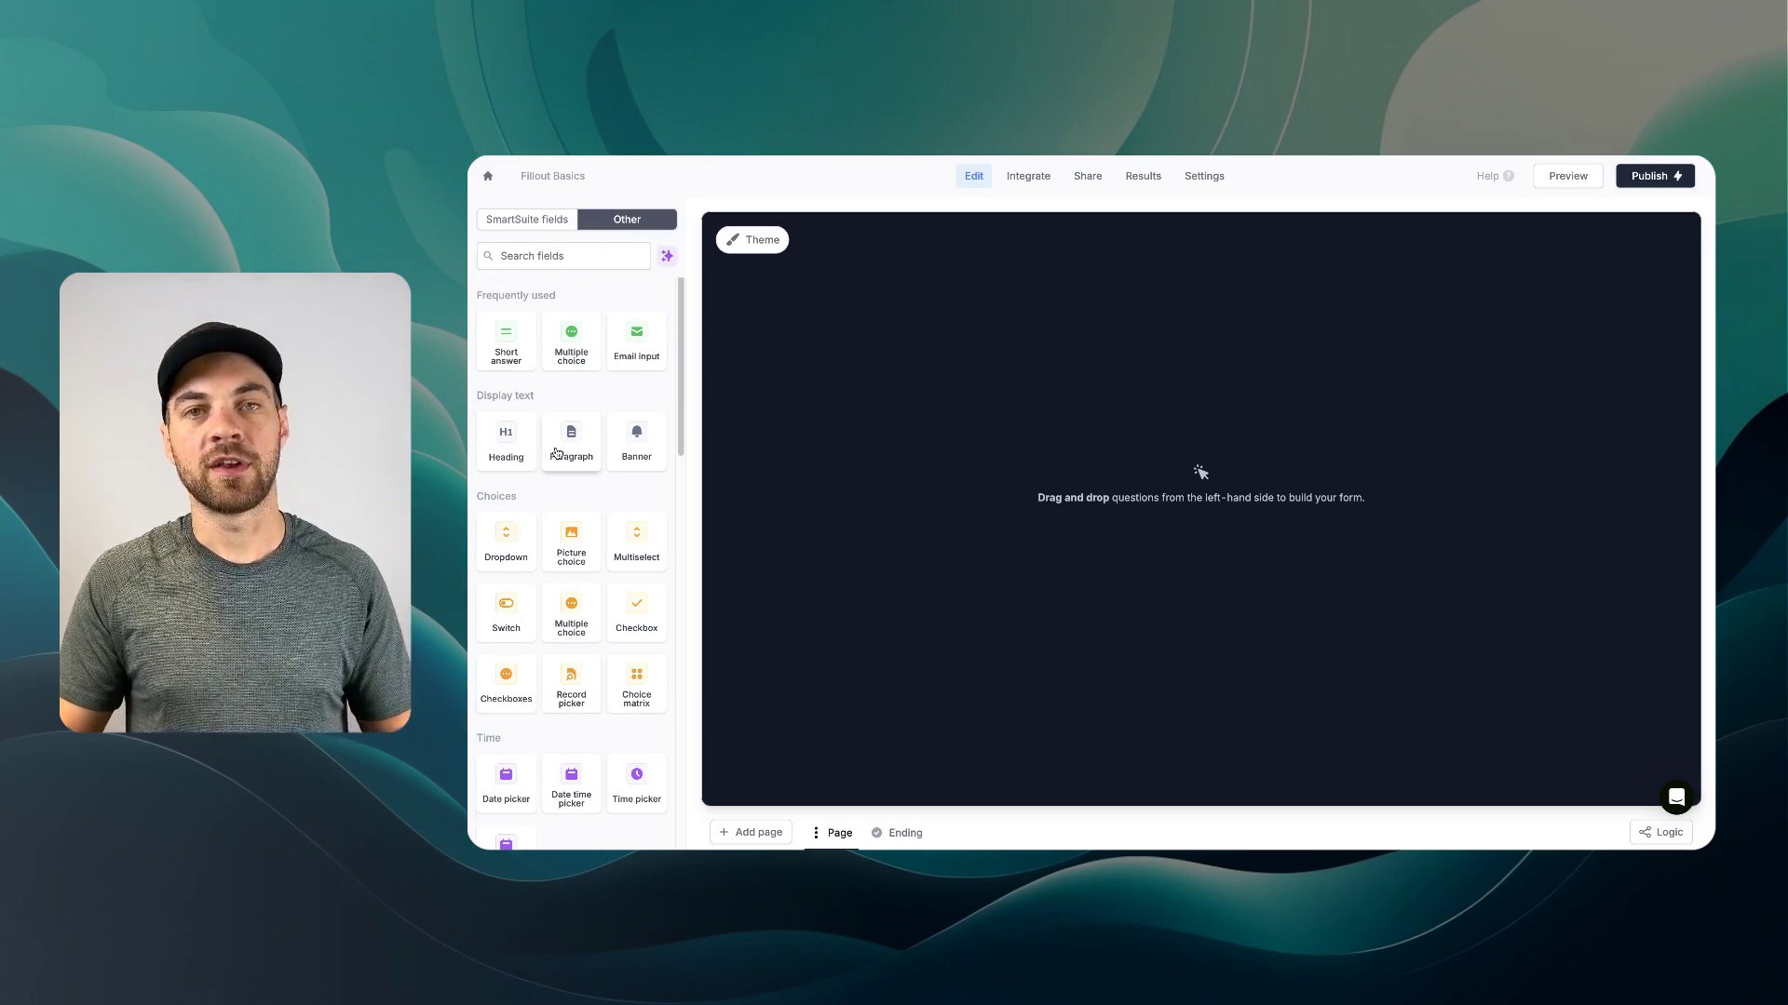
- Add a Short answer question, check its SmartSuite connection options, then delete it
click(506, 343)
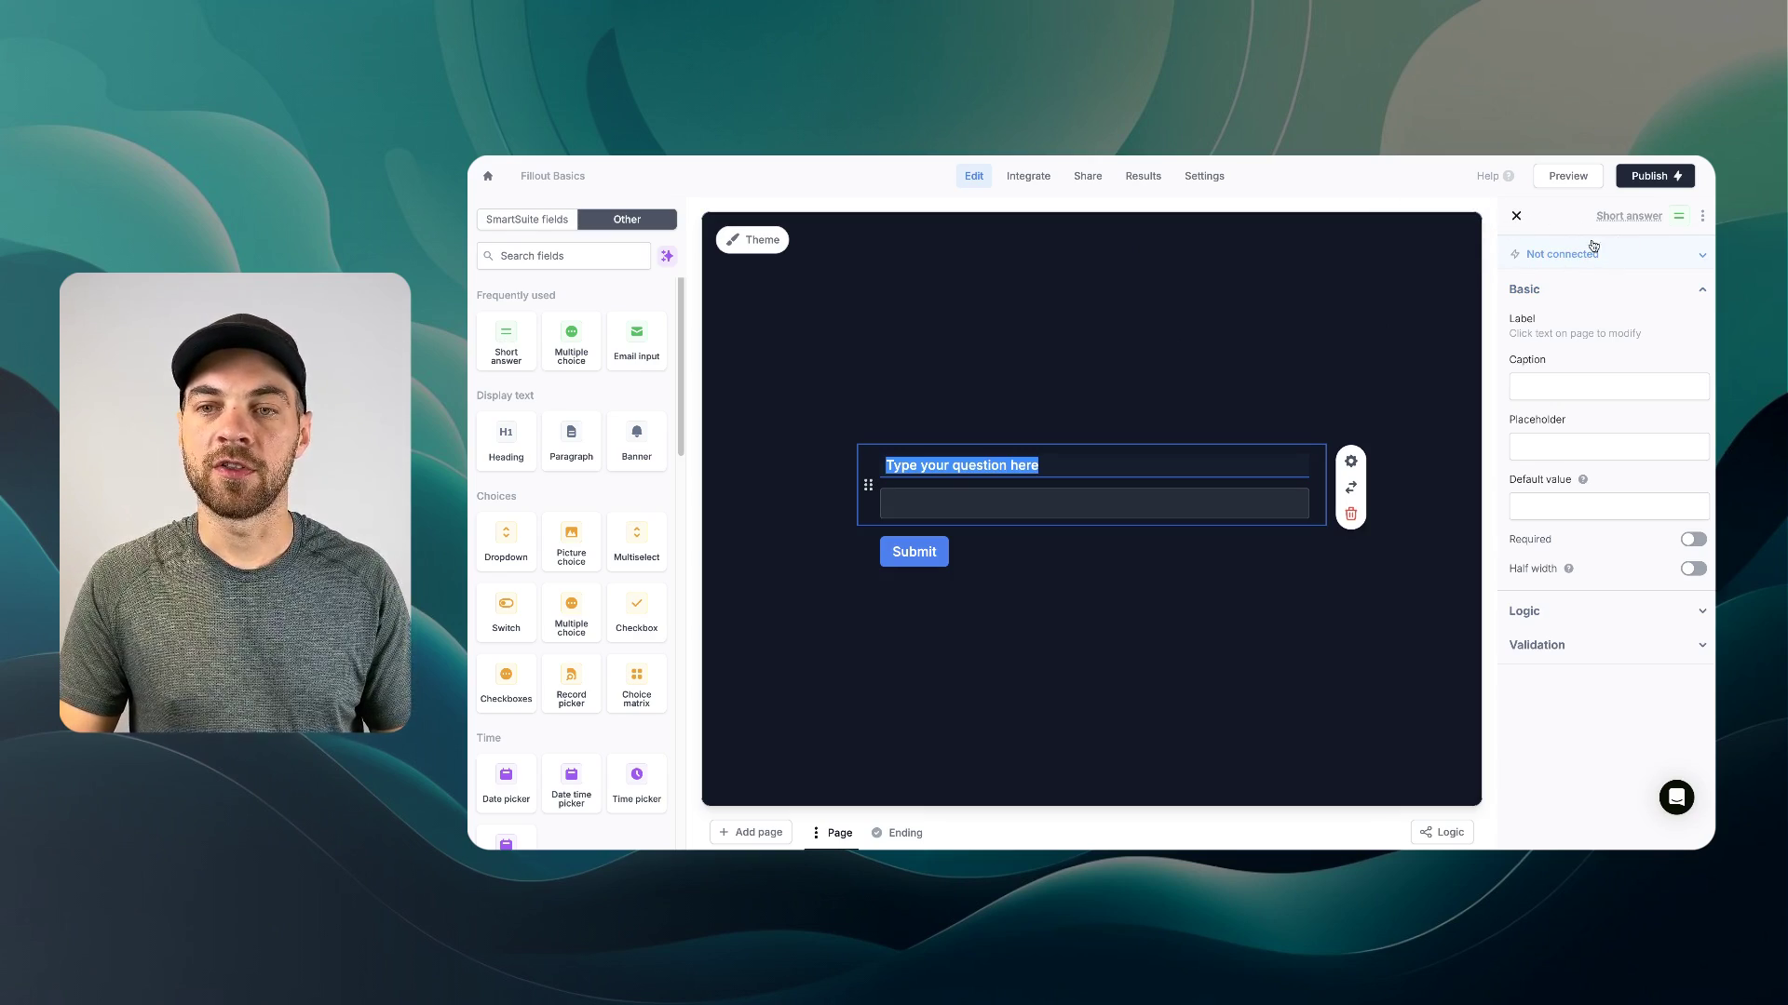
click(1564, 253)
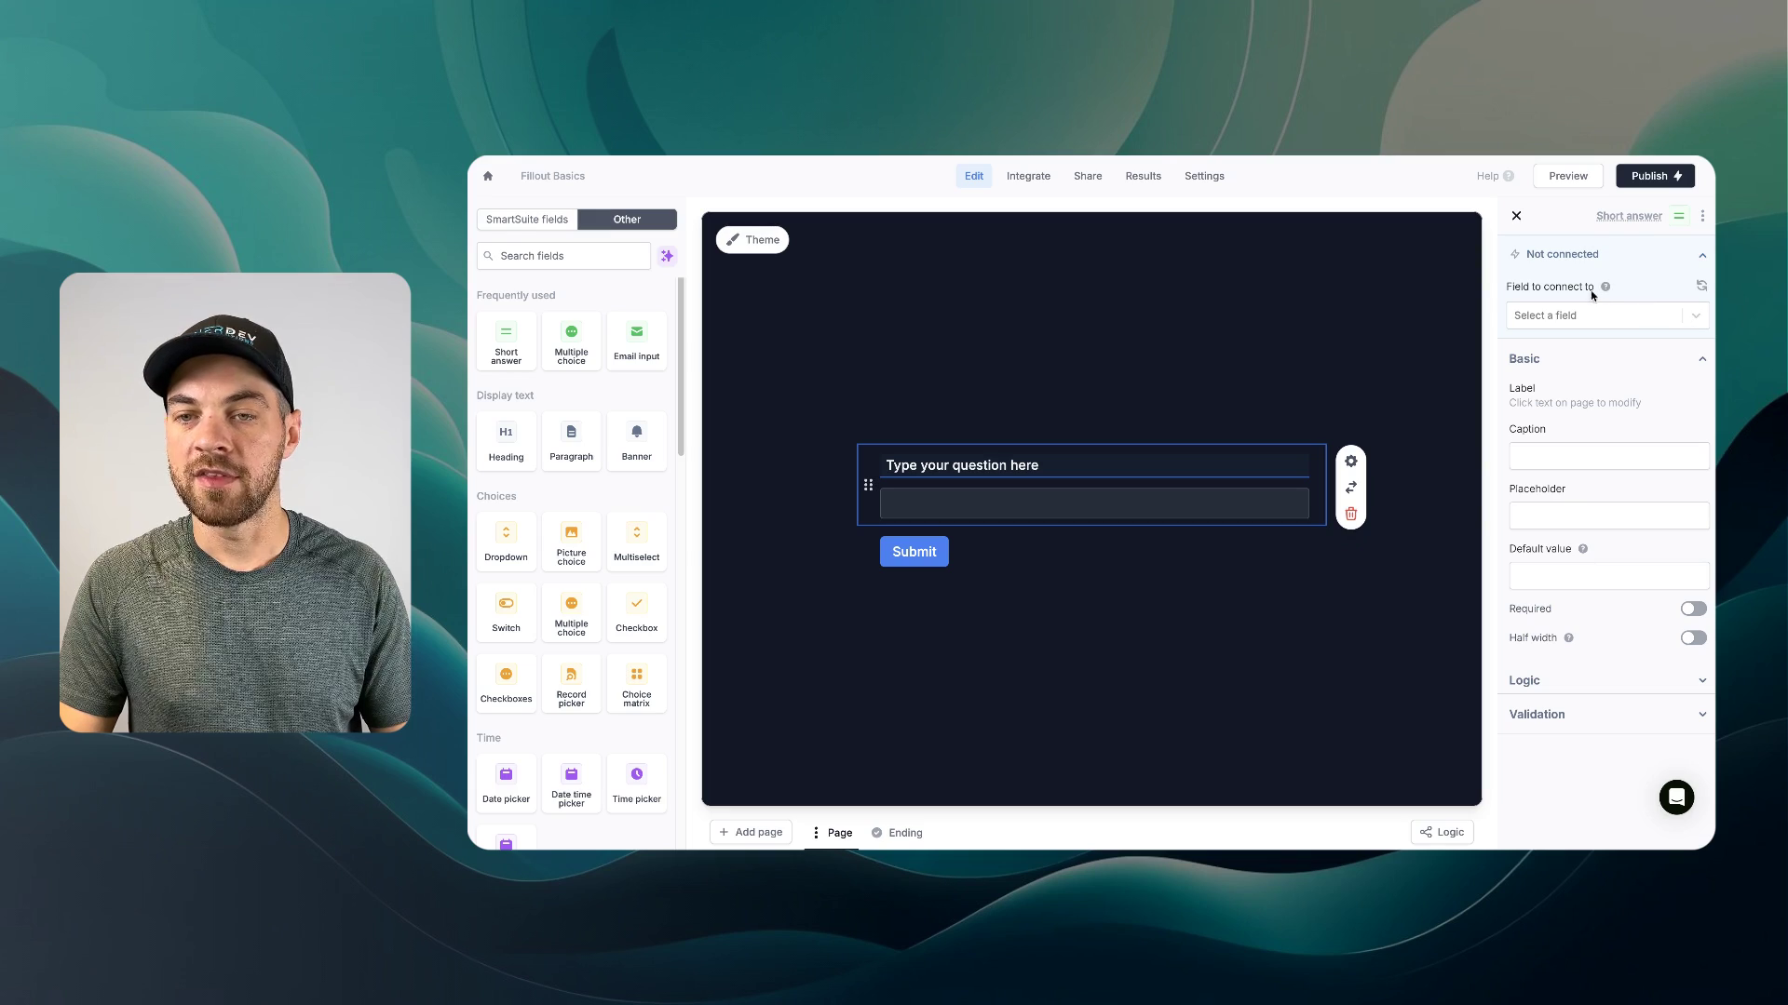
click(1691, 318)
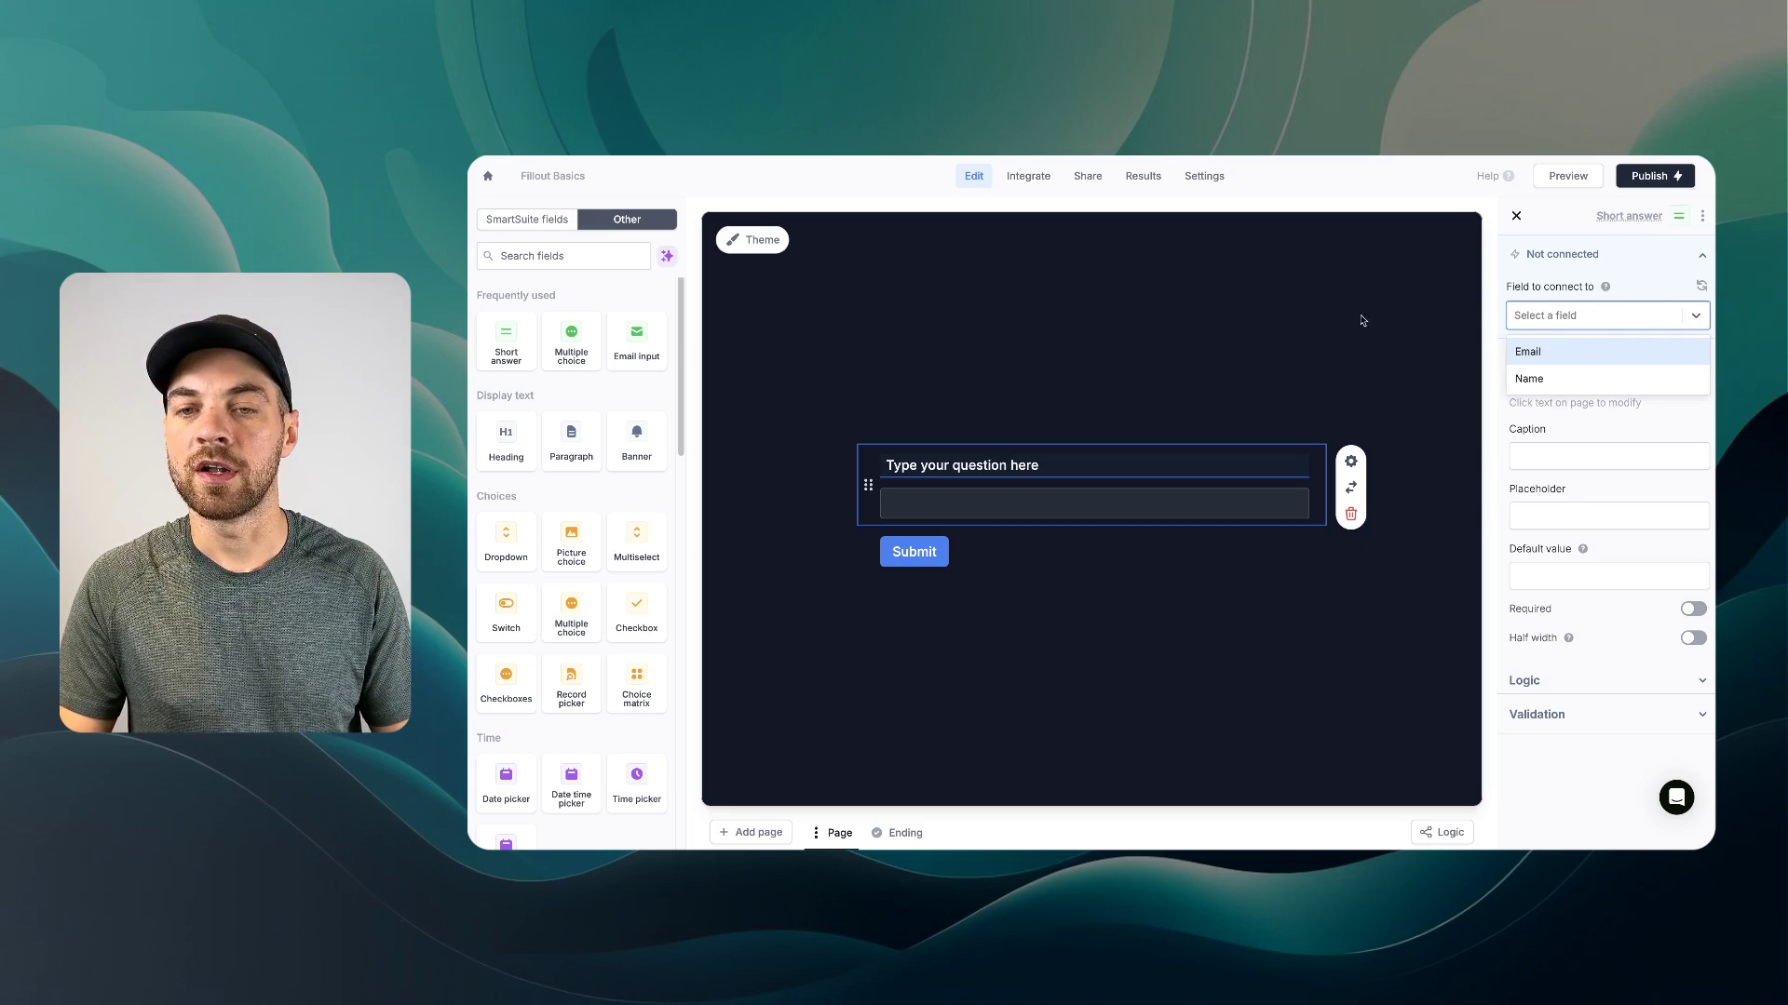
click(1351, 516)
- Show the SmartSuite field list again, down to page features like Payment page
click(510, 221)
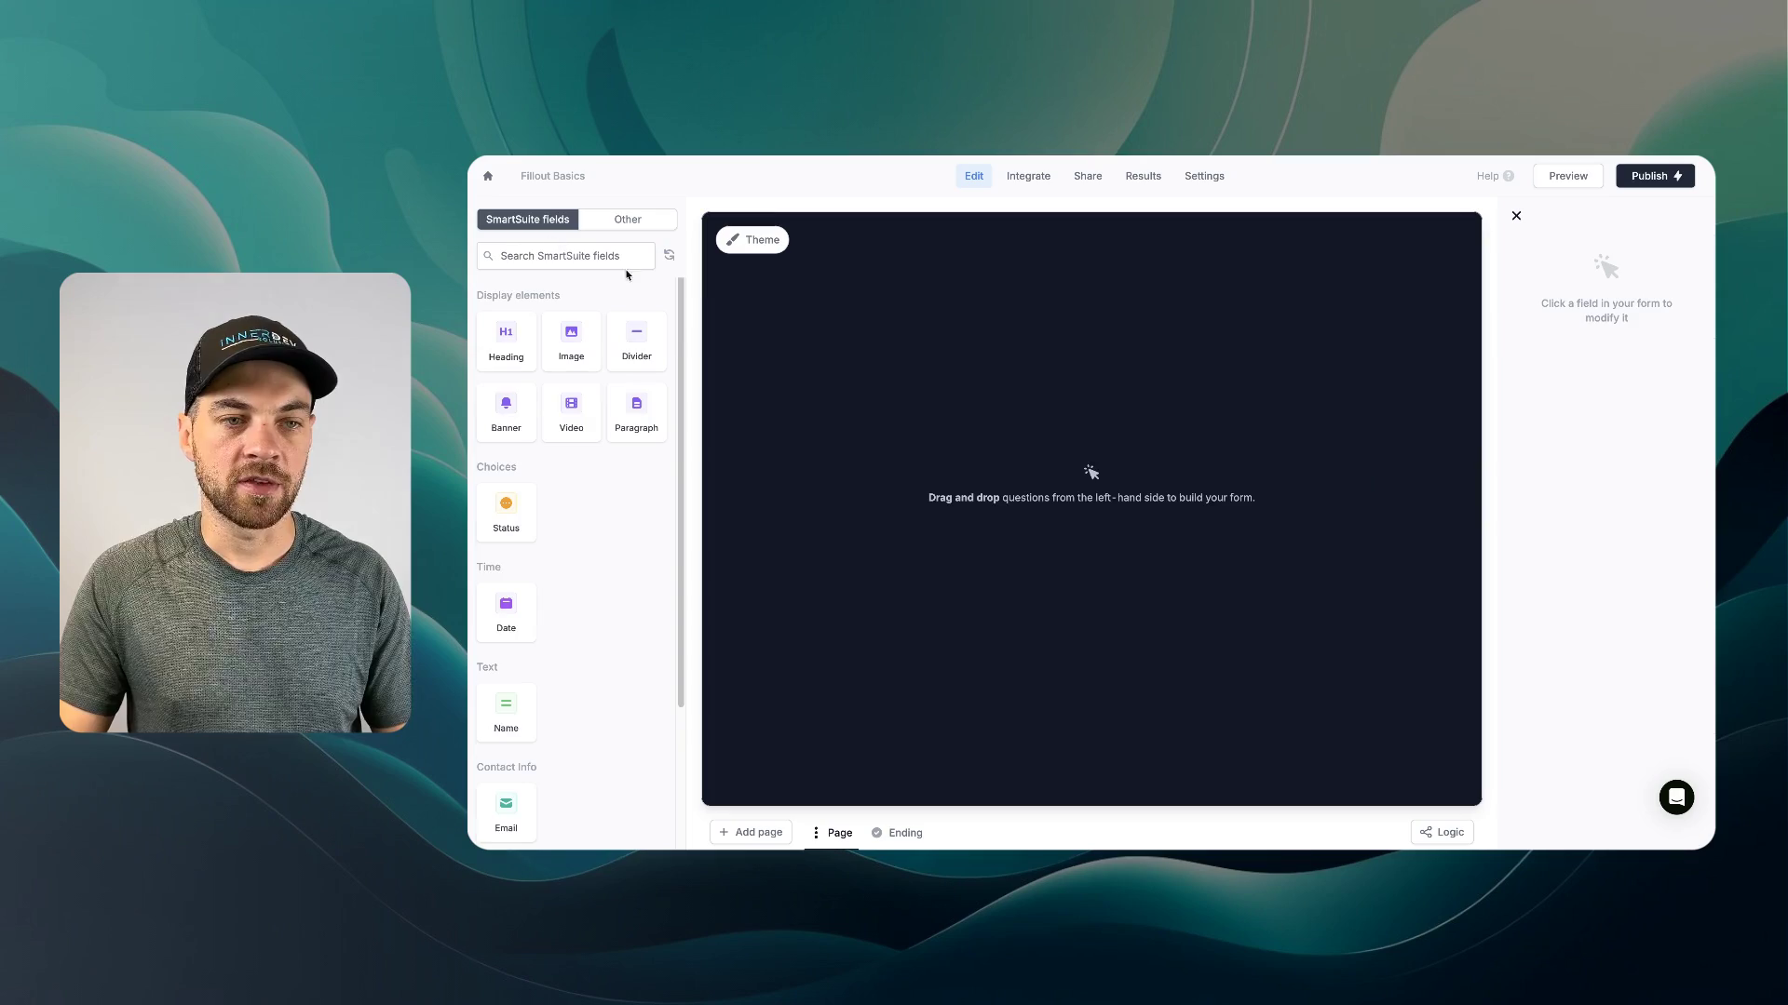
scroll(598, 410, down, 3)
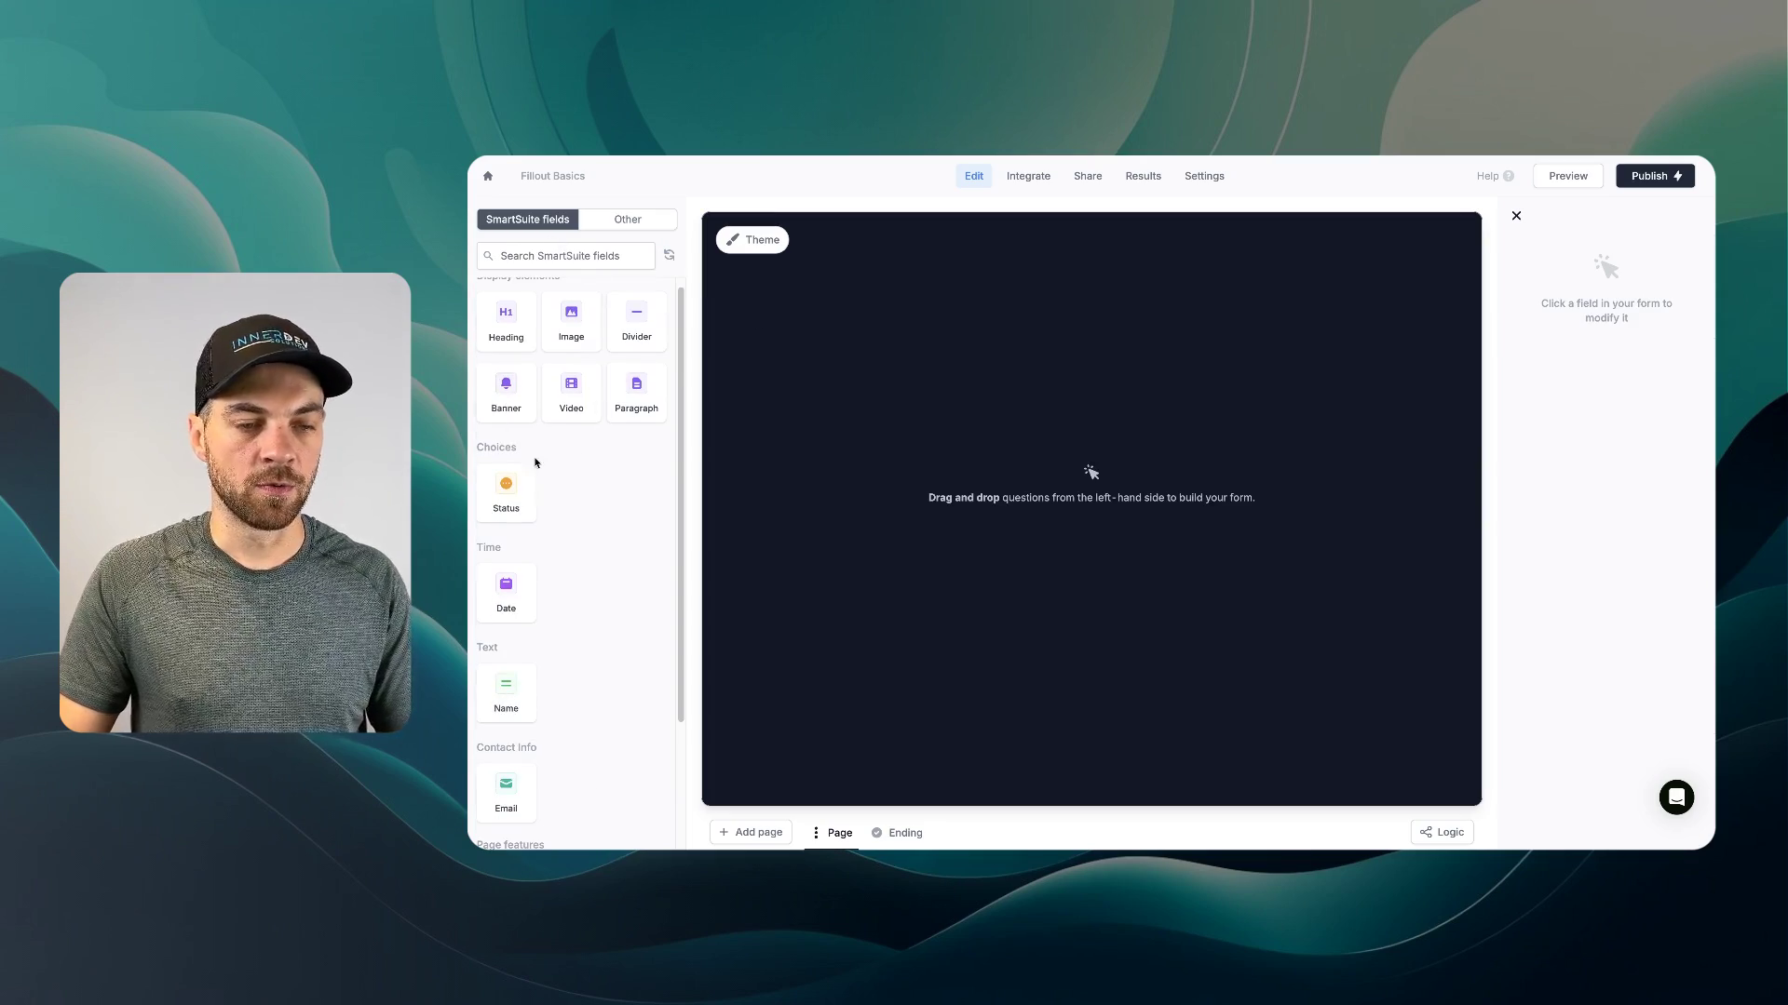
scroll(600, 518, down, 2)
scroll(604, 511, up, 2)
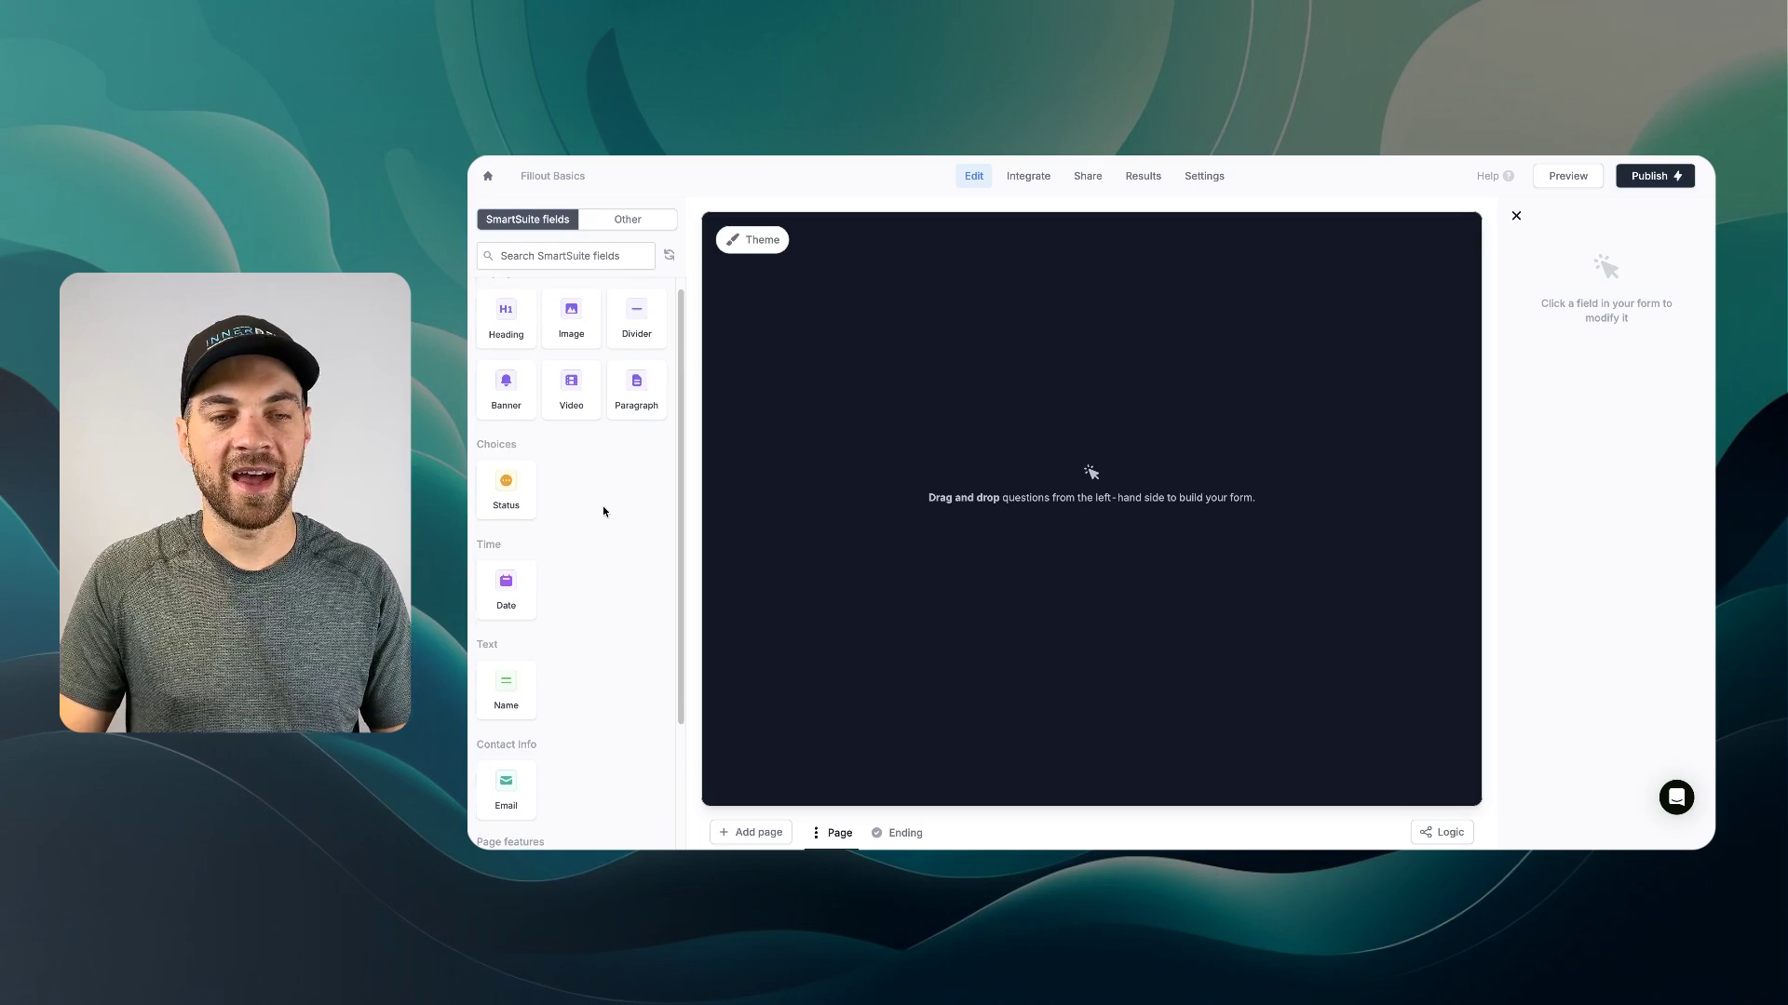
scroll(622, 498, down, 3)
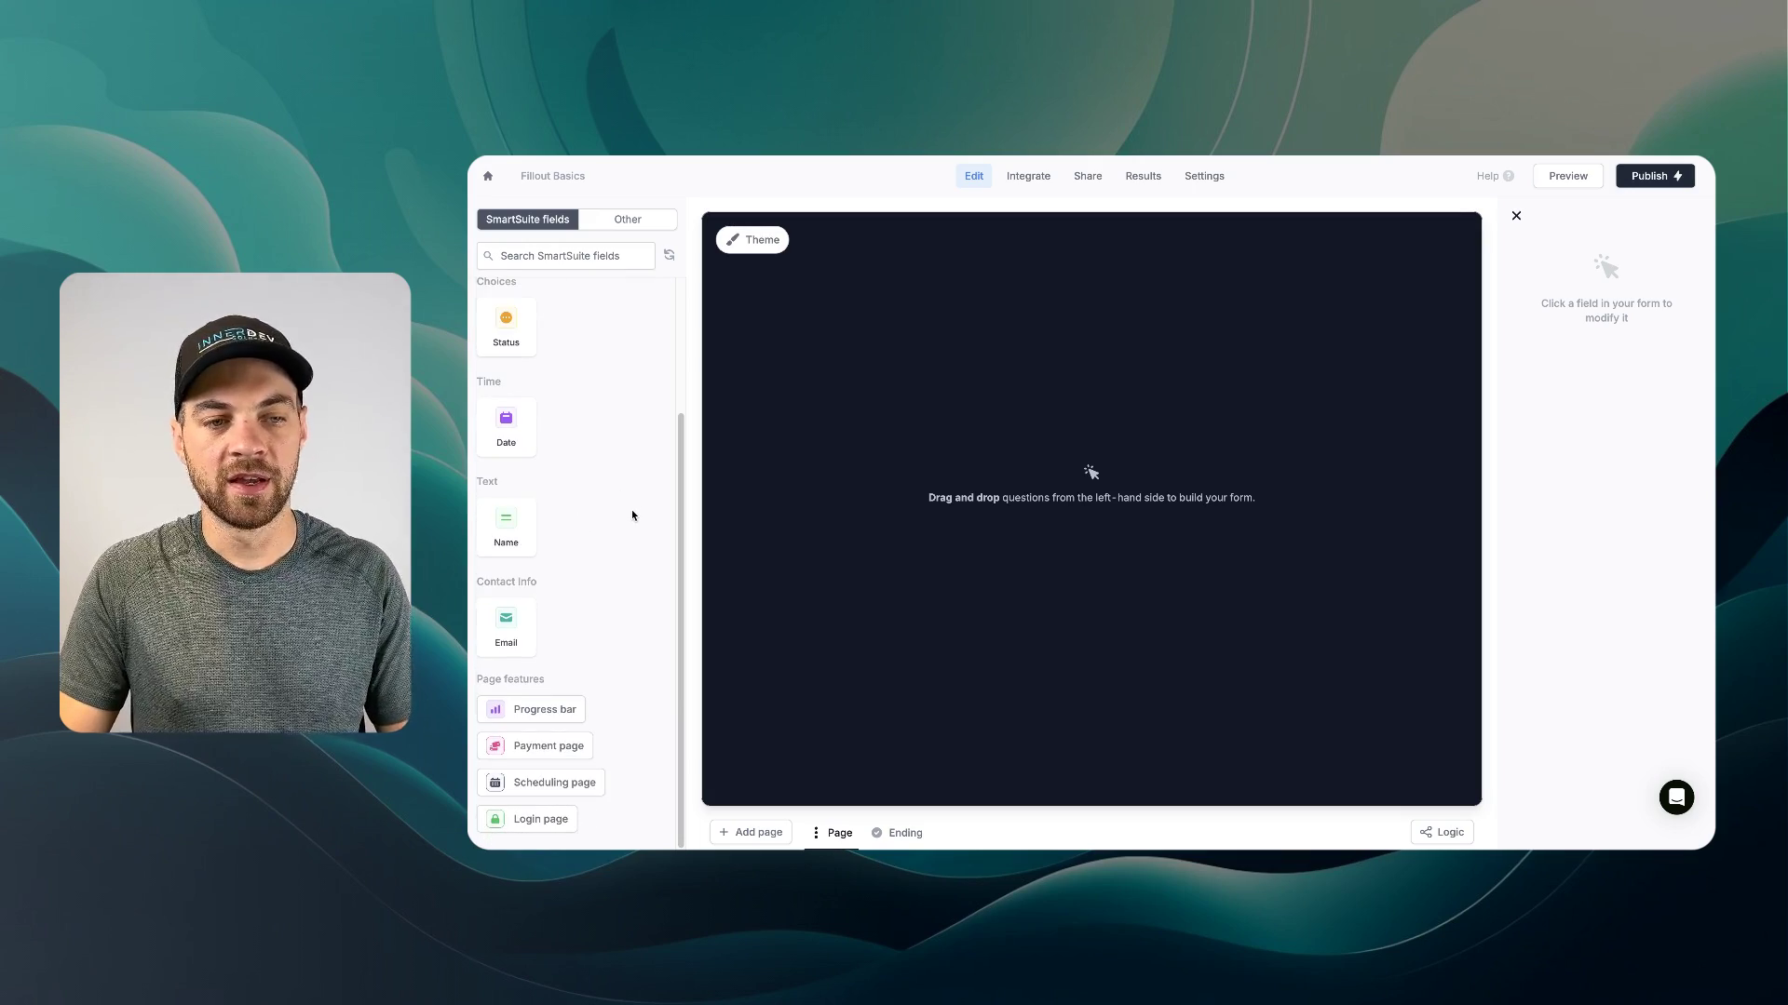
- Add Name, Date and Email fields, removing Status, and place a Heading at the top
click(508, 527)
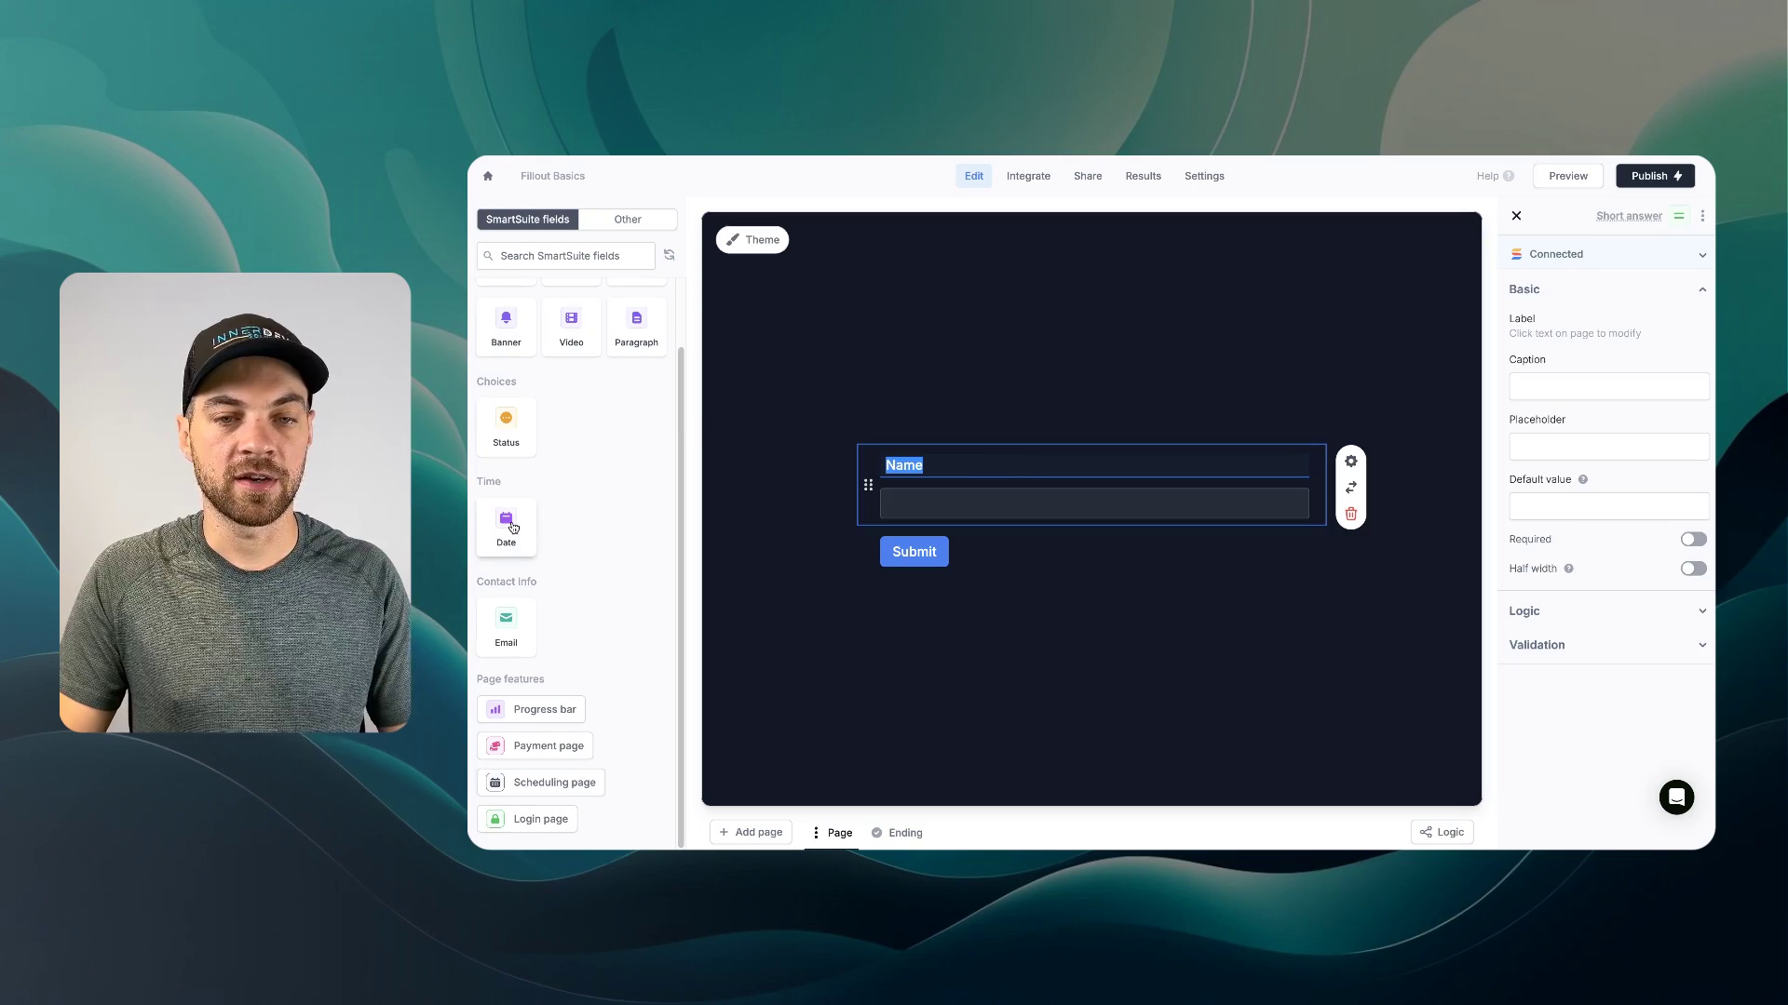
click(506, 424)
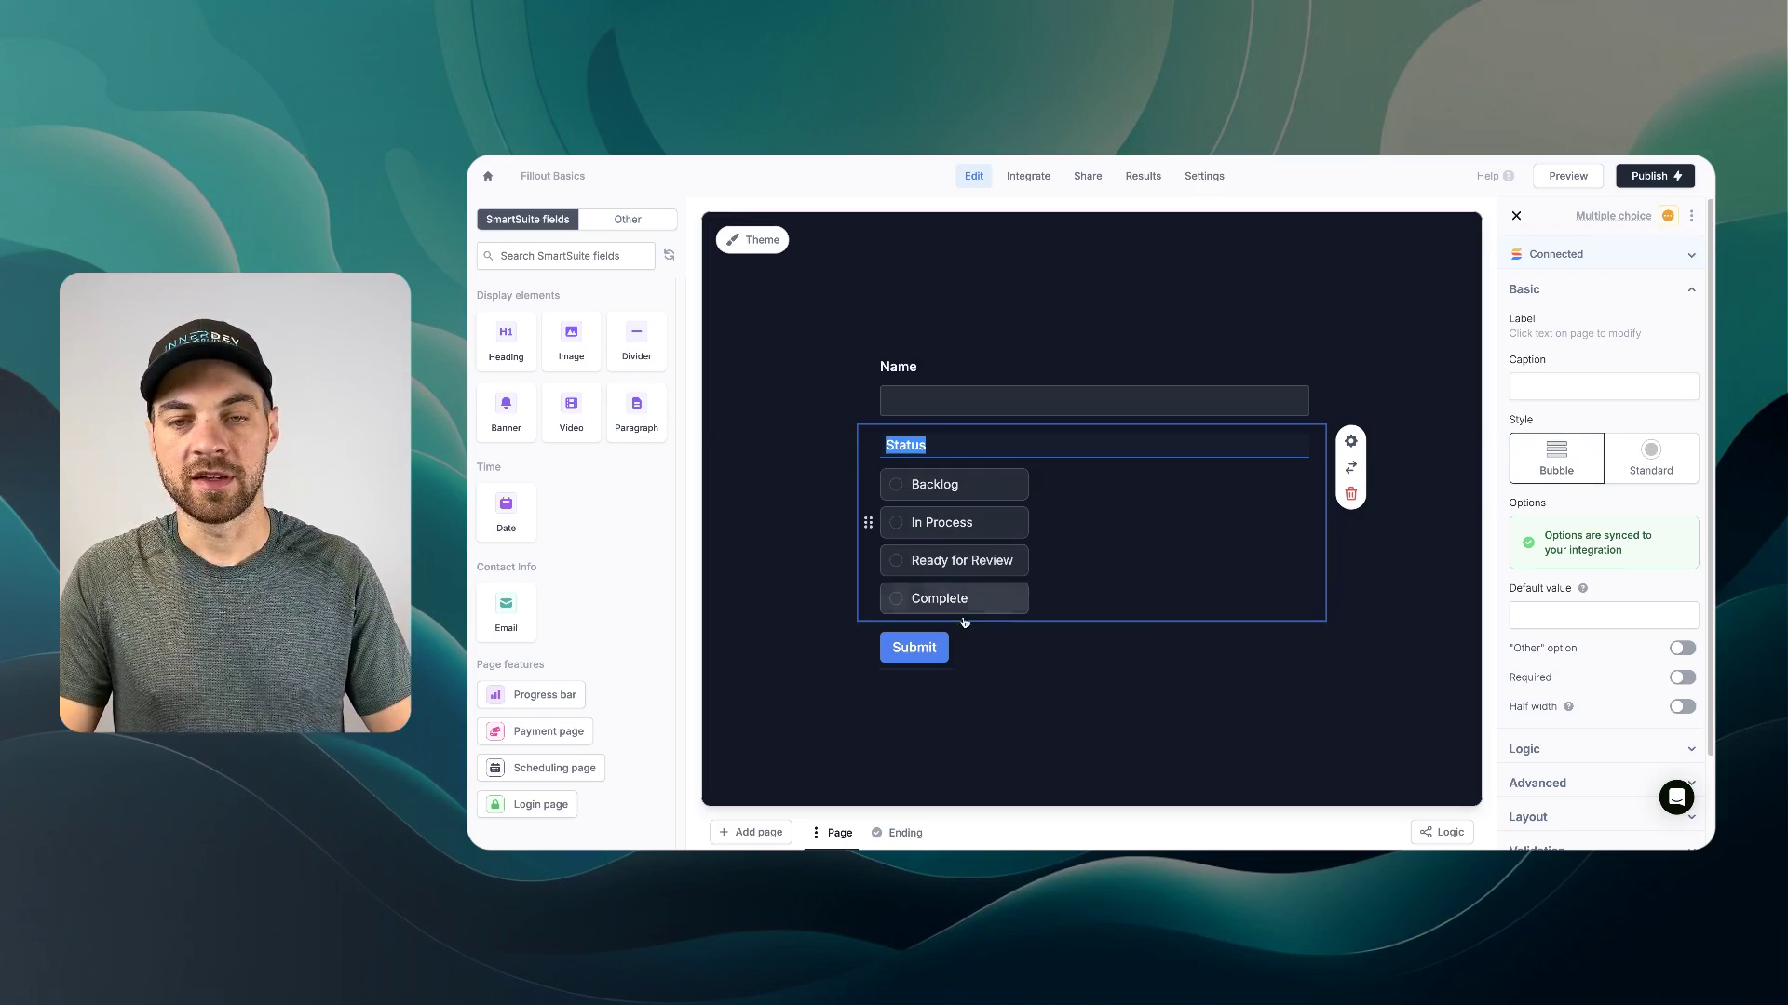
click(1351, 494)
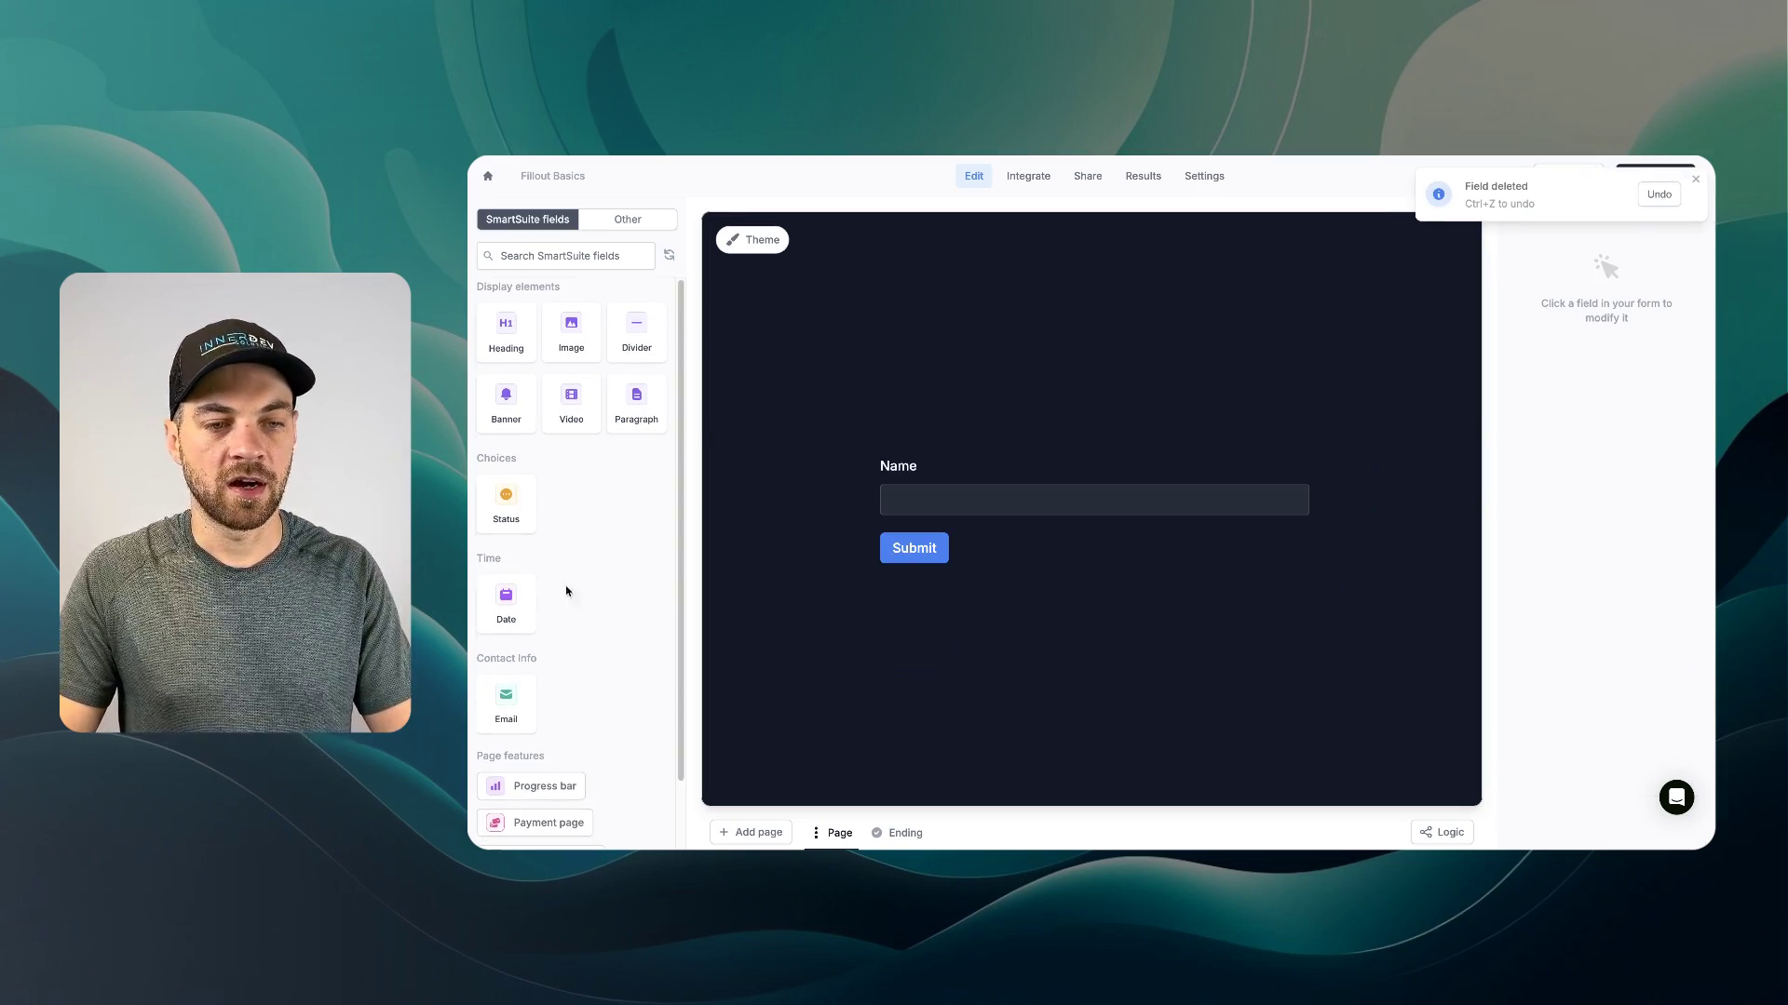
click(507, 603)
click(506, 610)
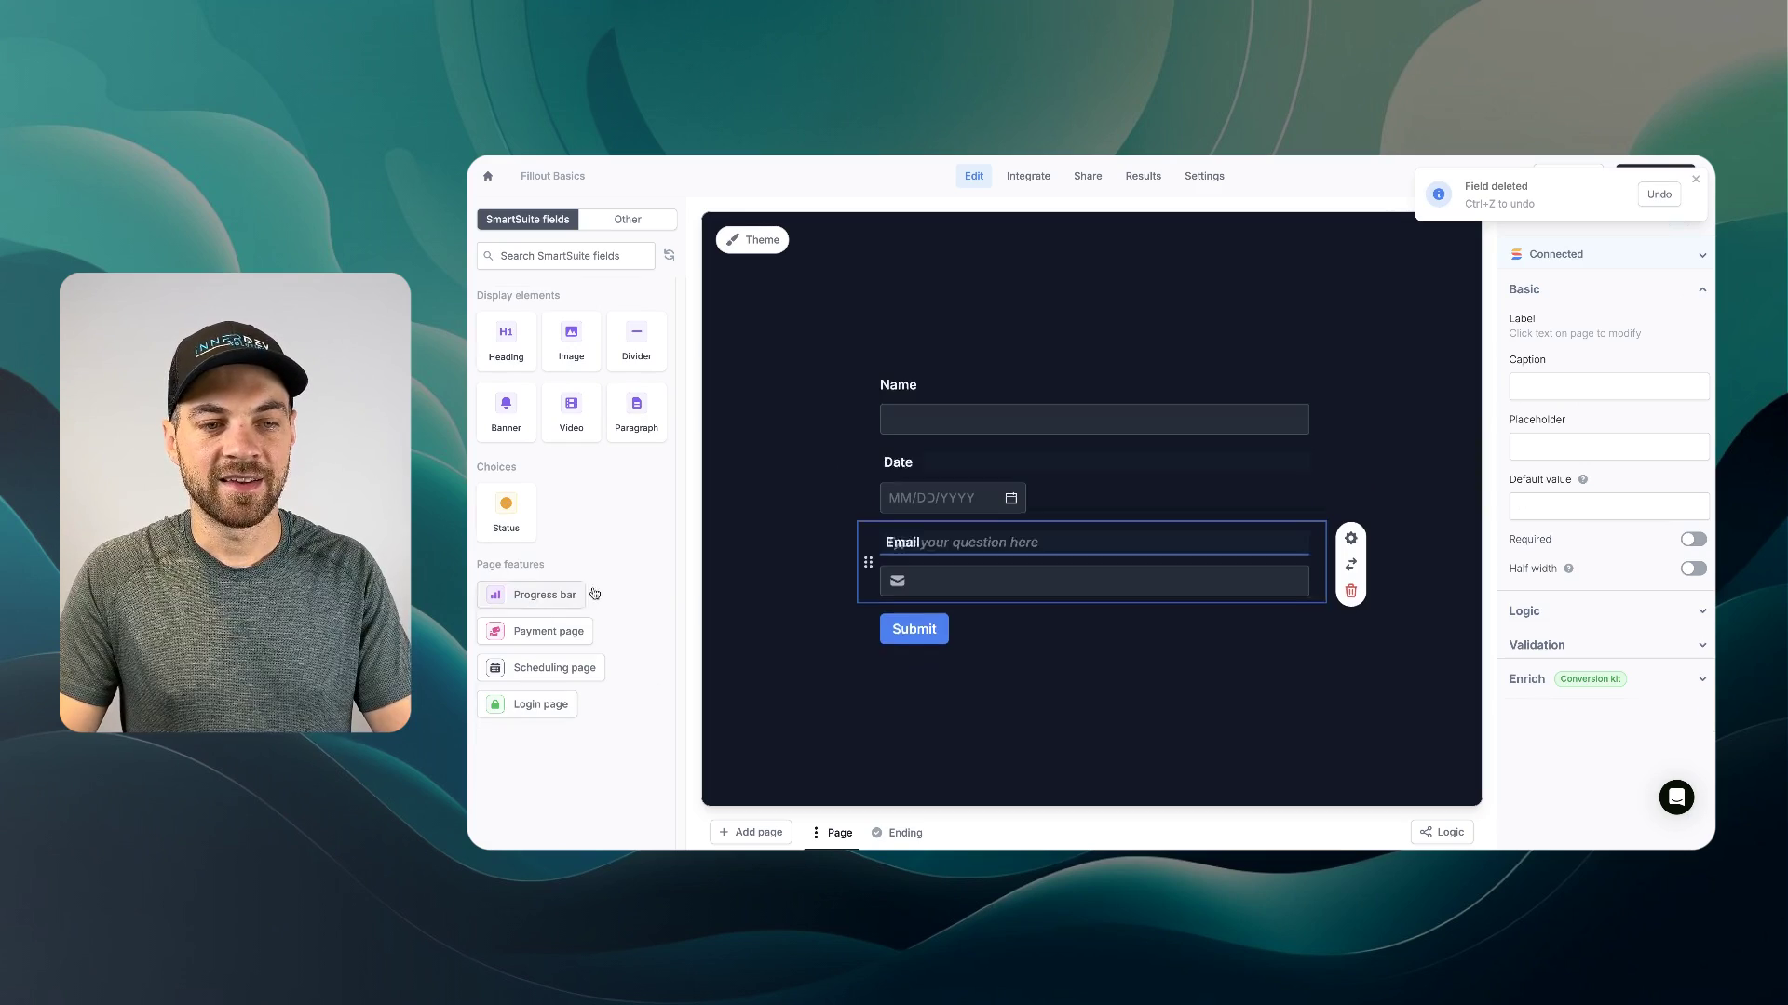
click(770, 433)
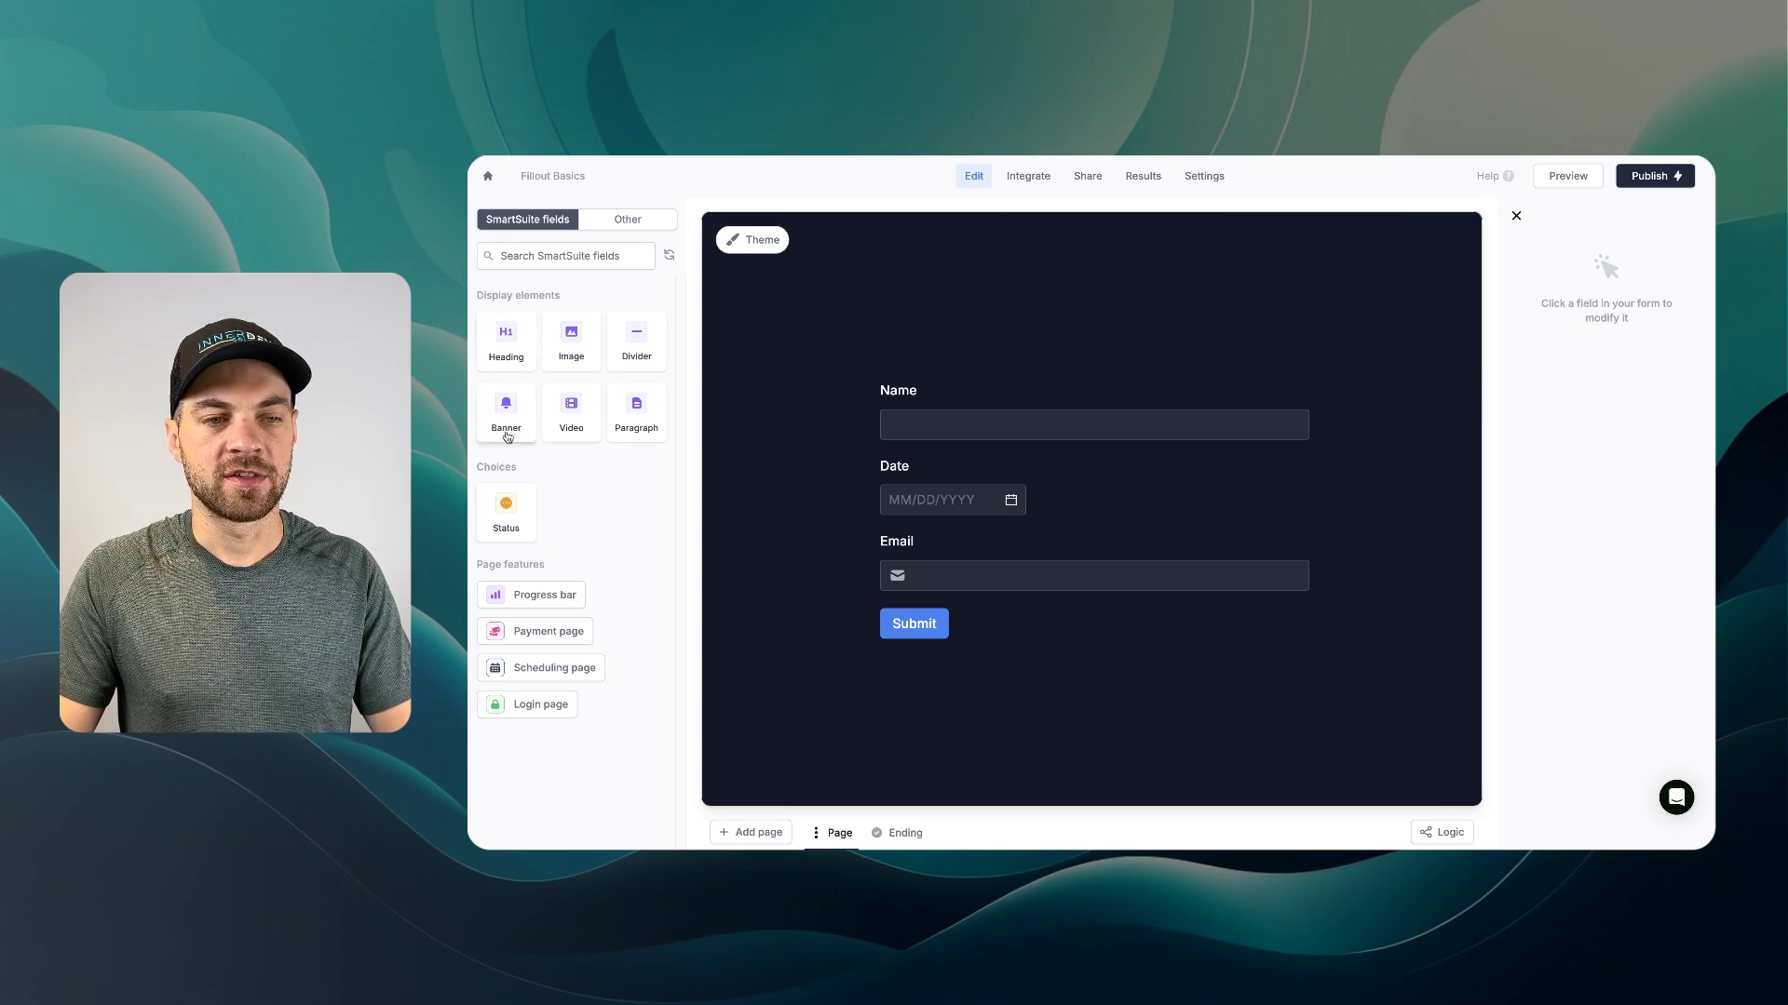
drag(526, 351, 931, 307)
- Enter 'Contact Us' and set the Submit button's alignment to right
text(Contact Us)
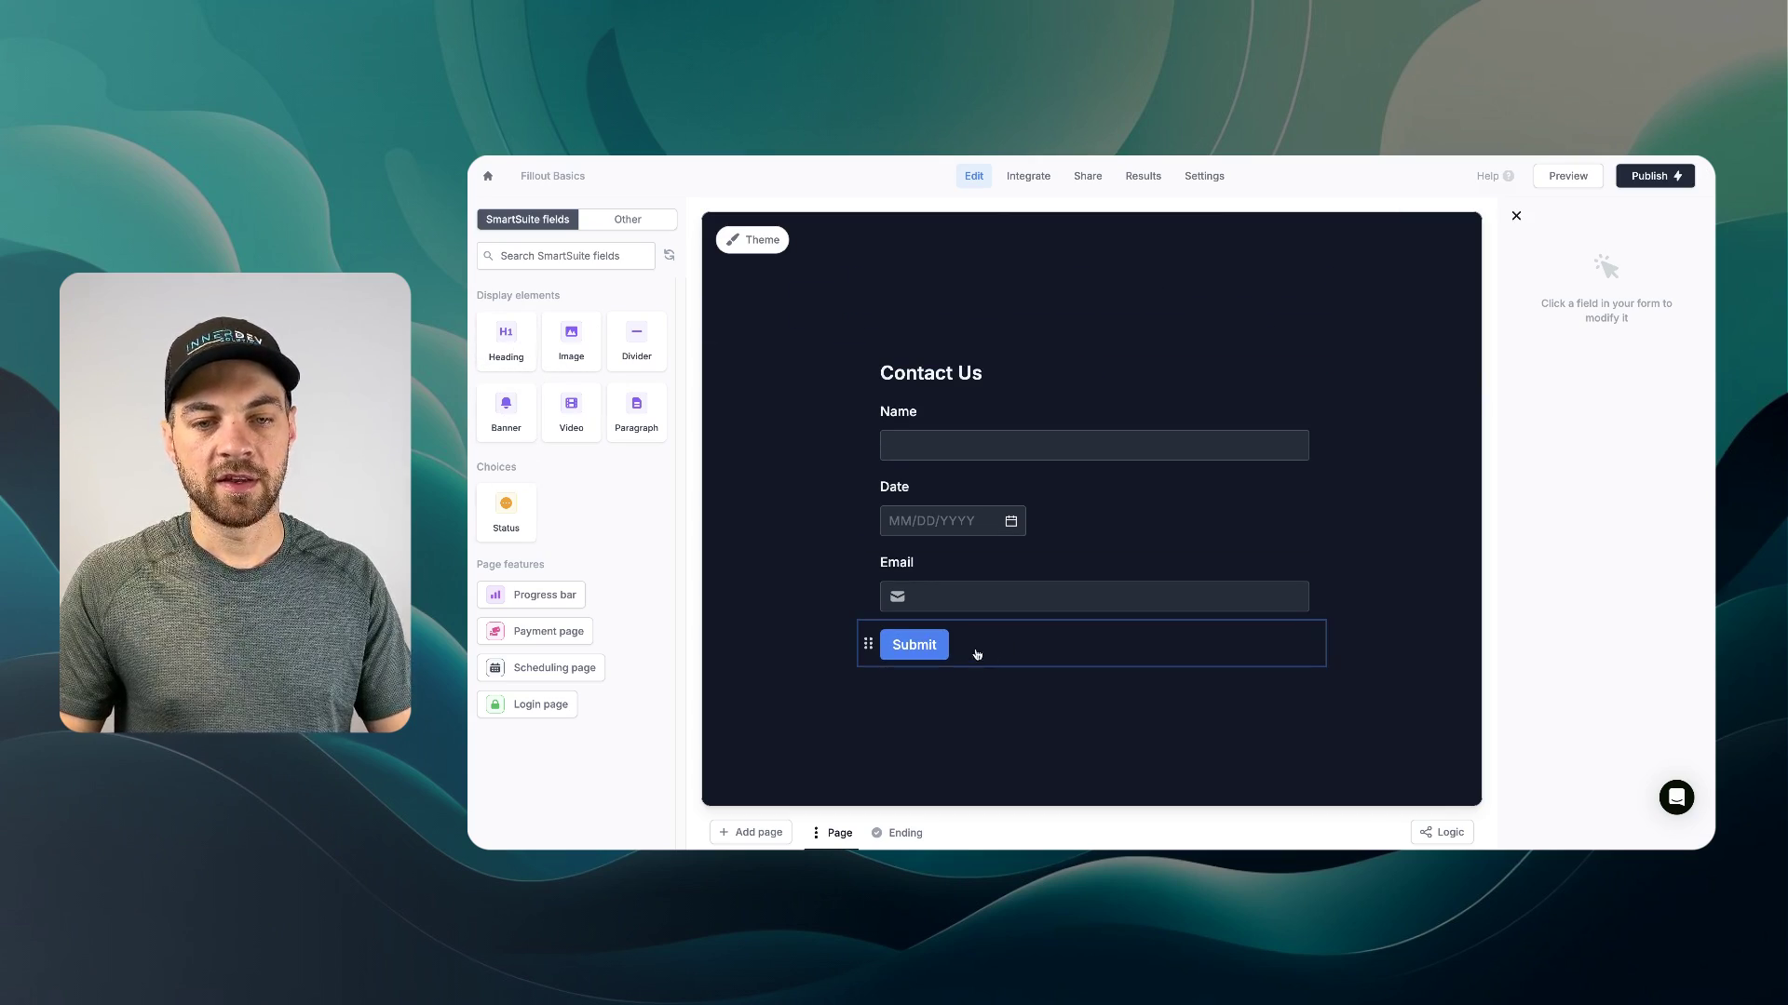
click(1002, 649)
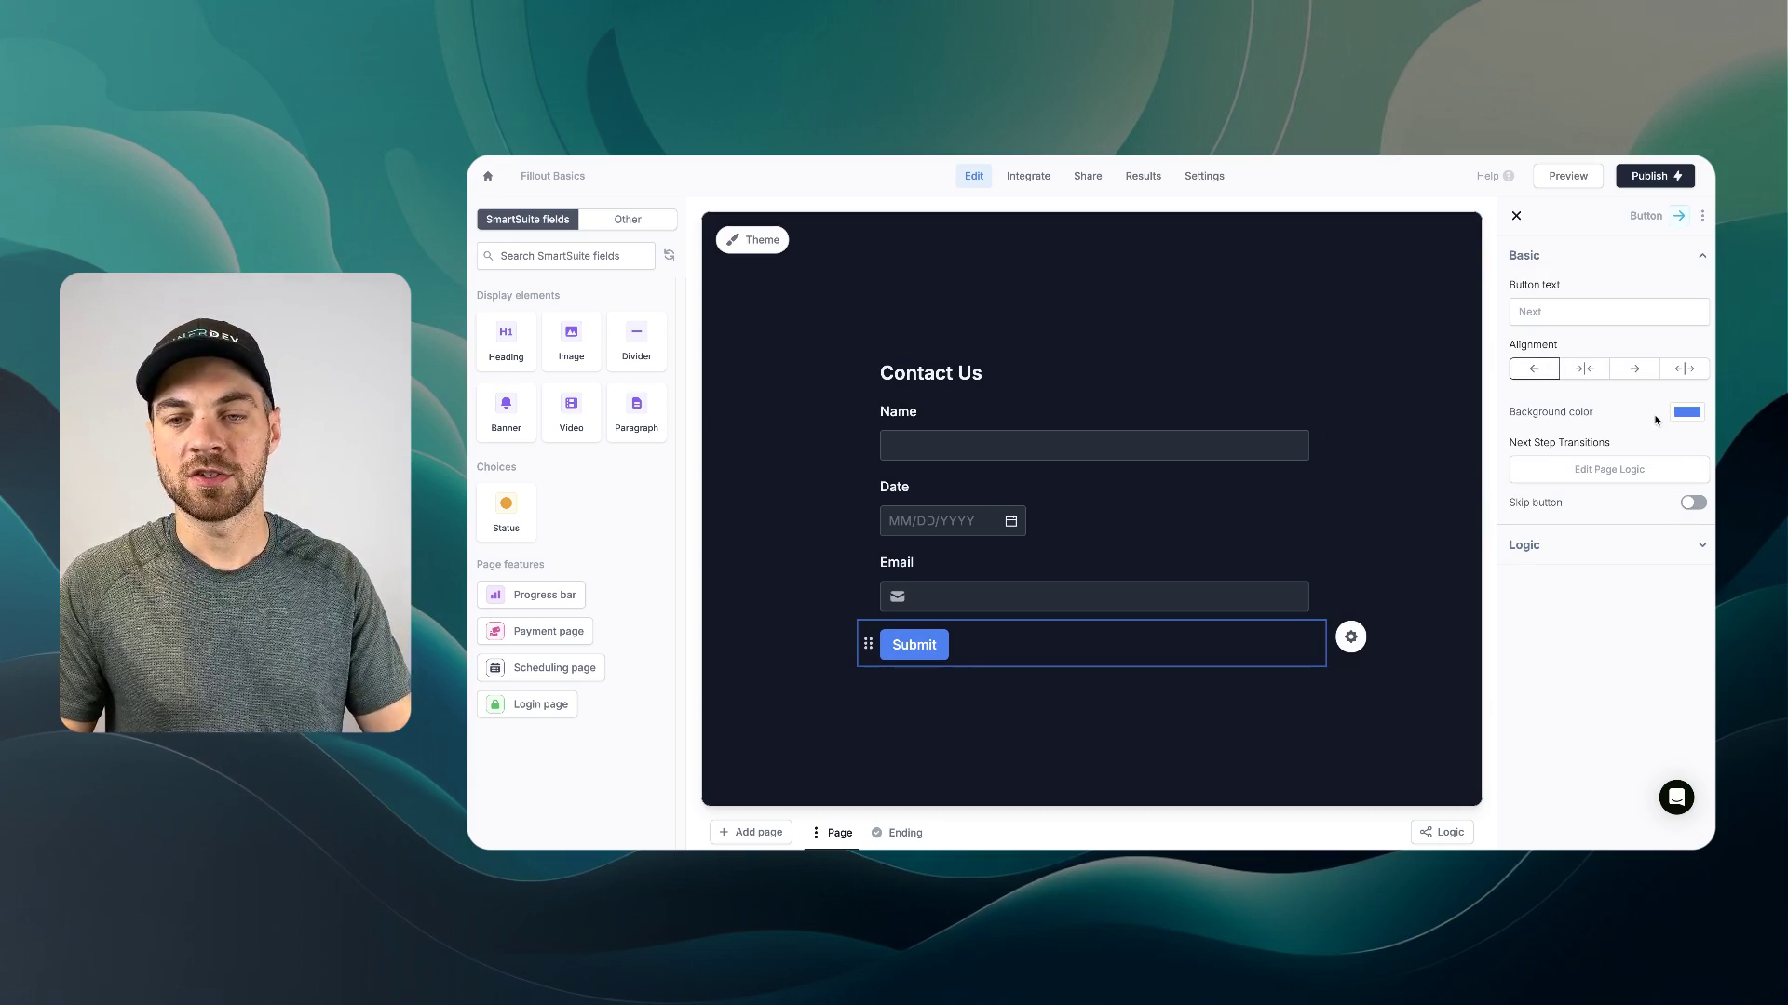
click(1684, 369)
click(1634, 369)
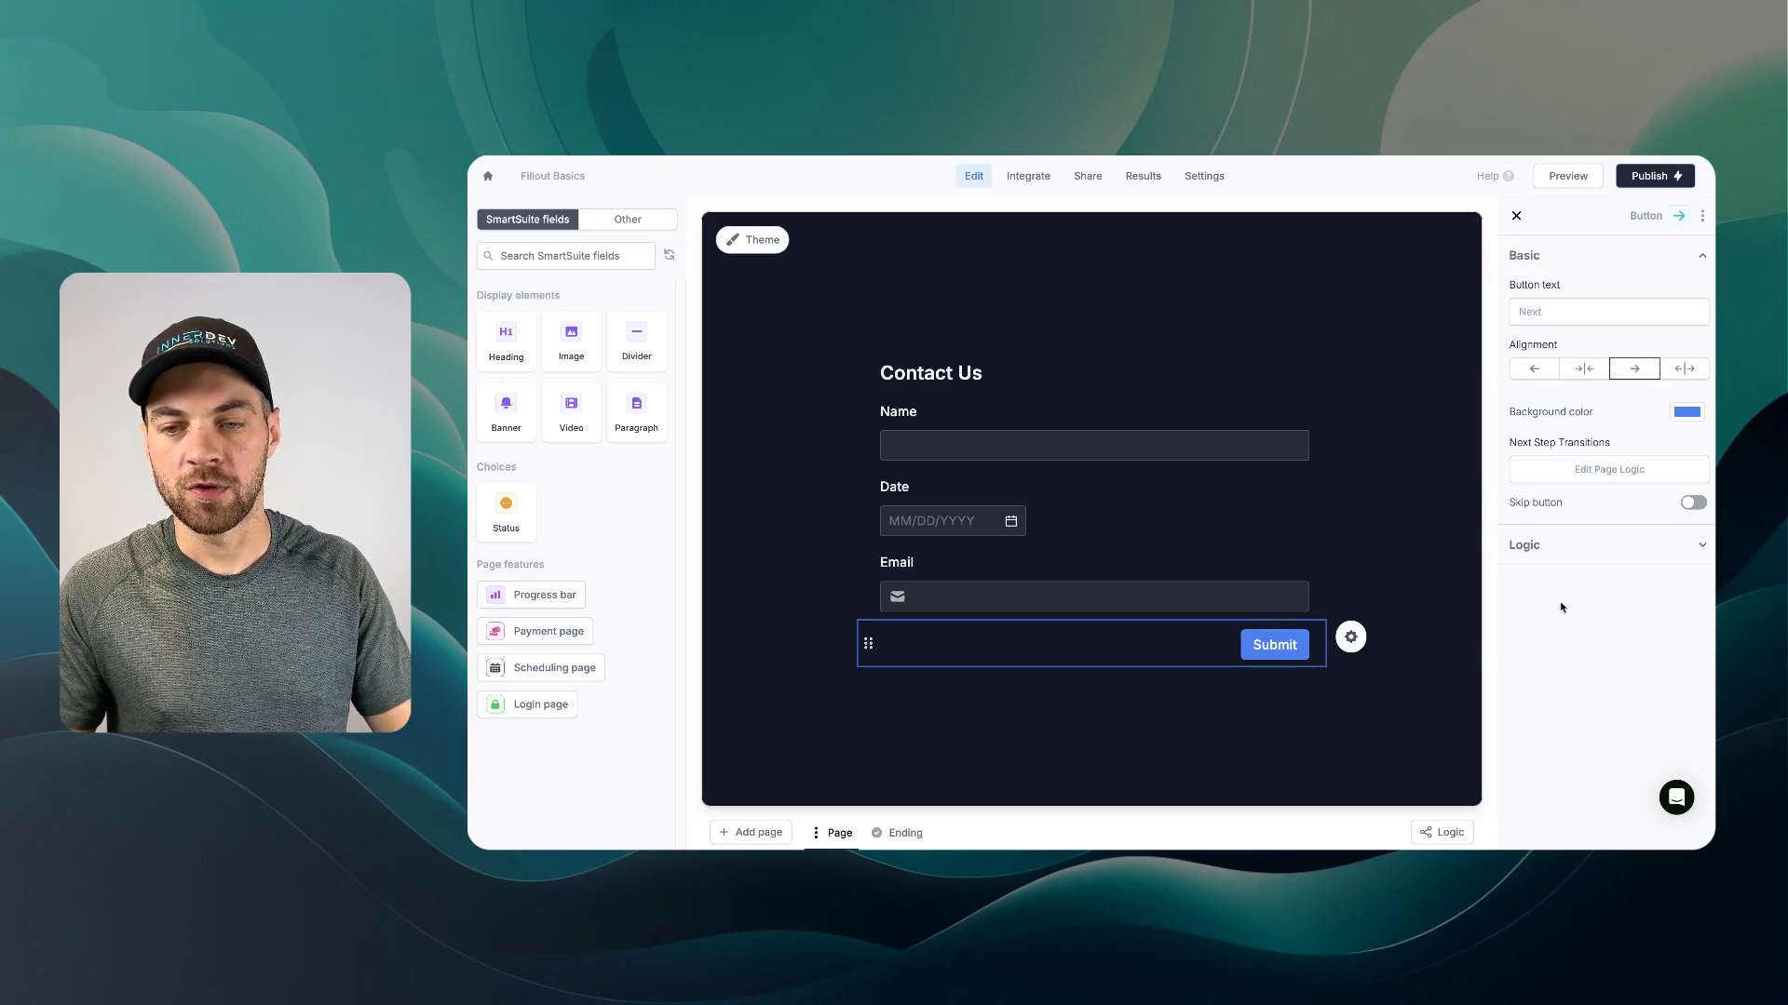
click(1580, 548)
click(1551, 550)
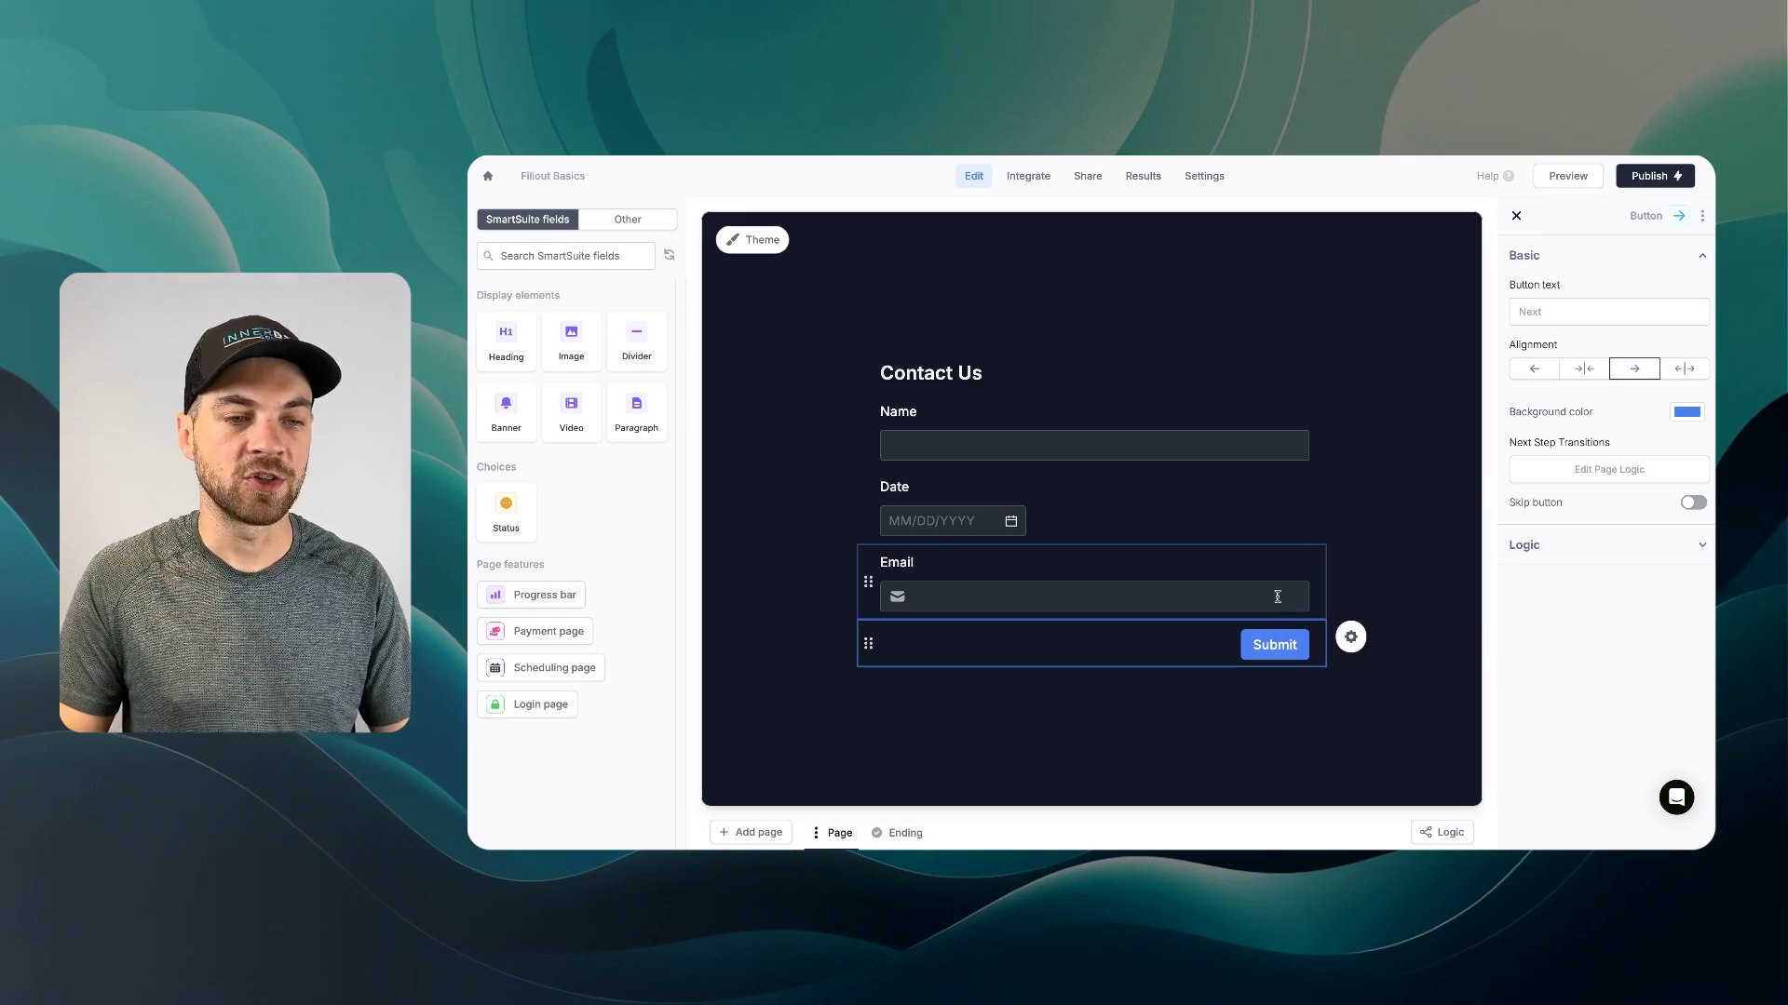
click(1276, 596)
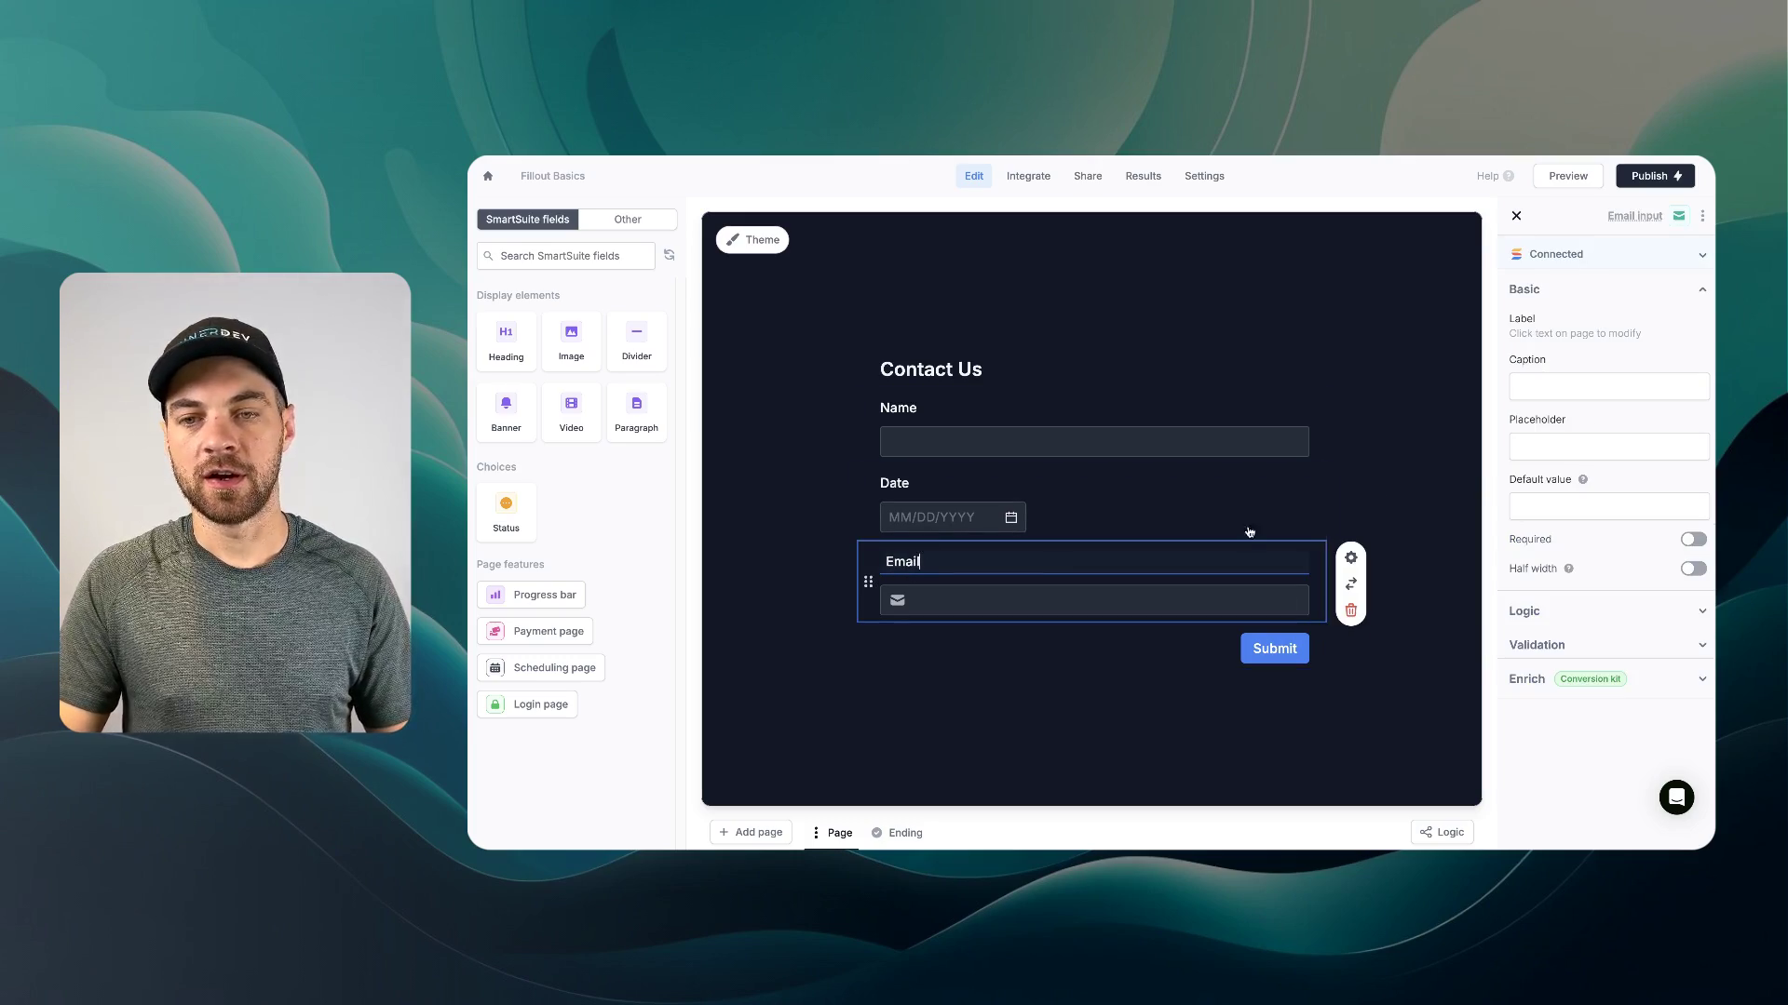
click(1554, 384)
text(TEs)
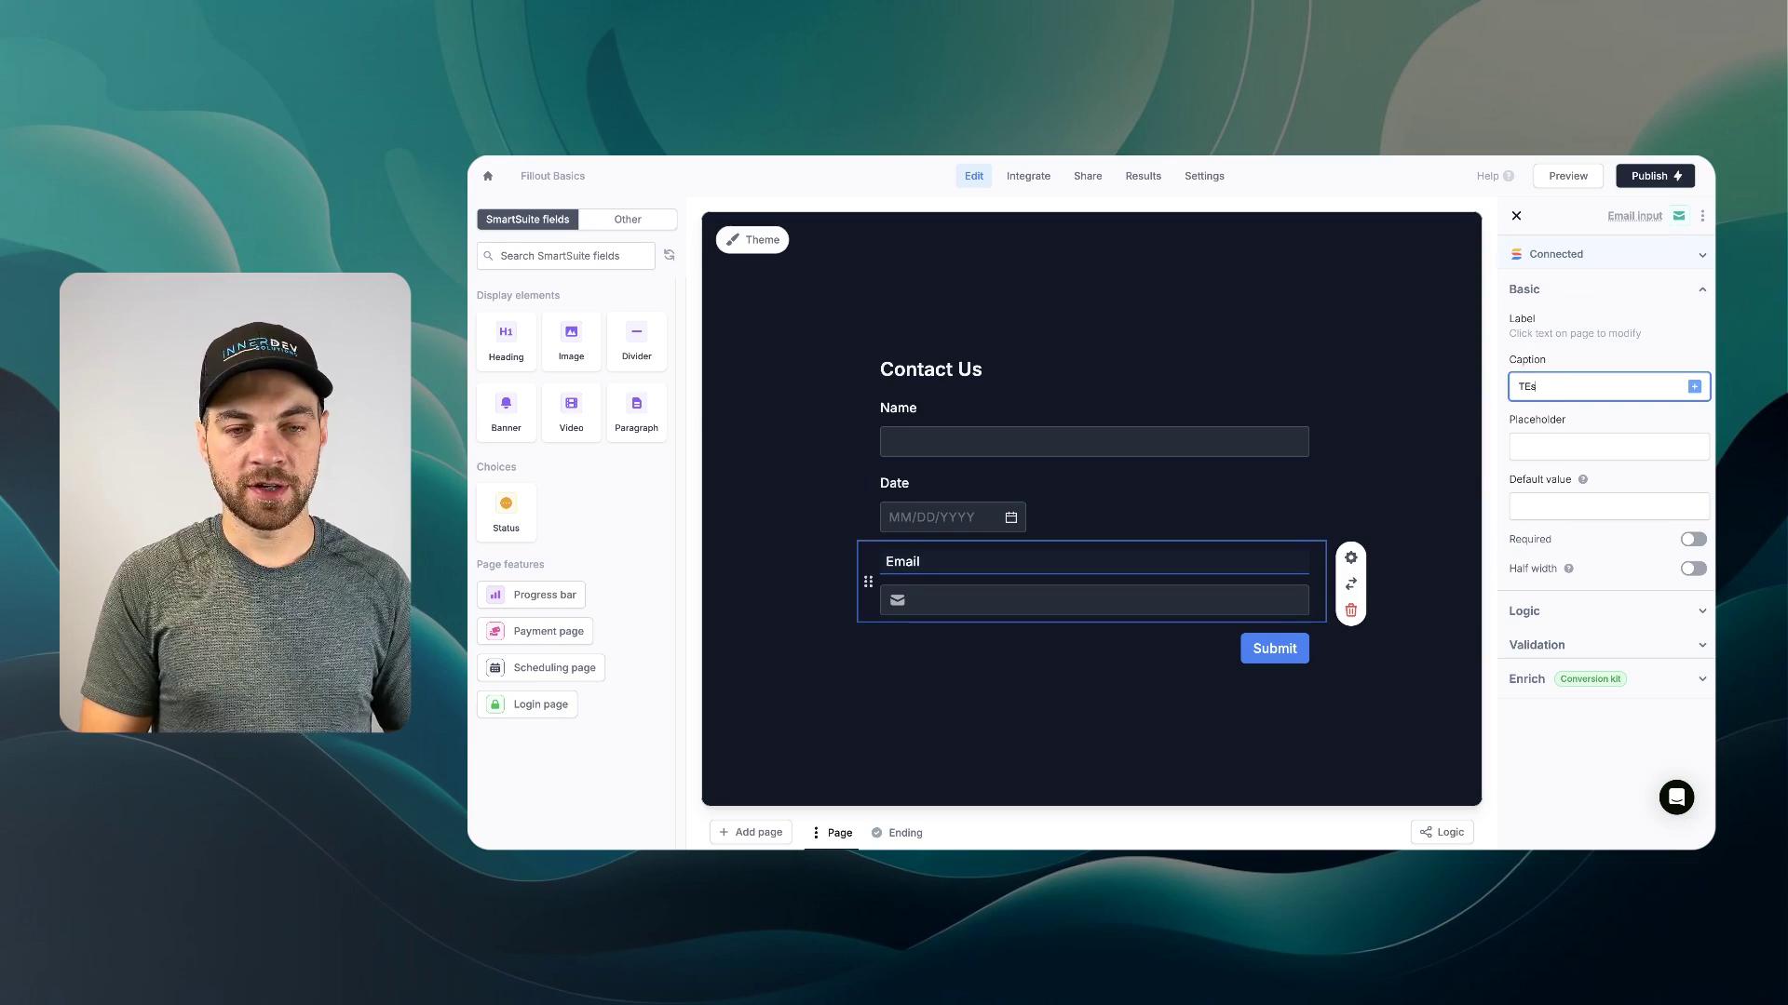
text(t)
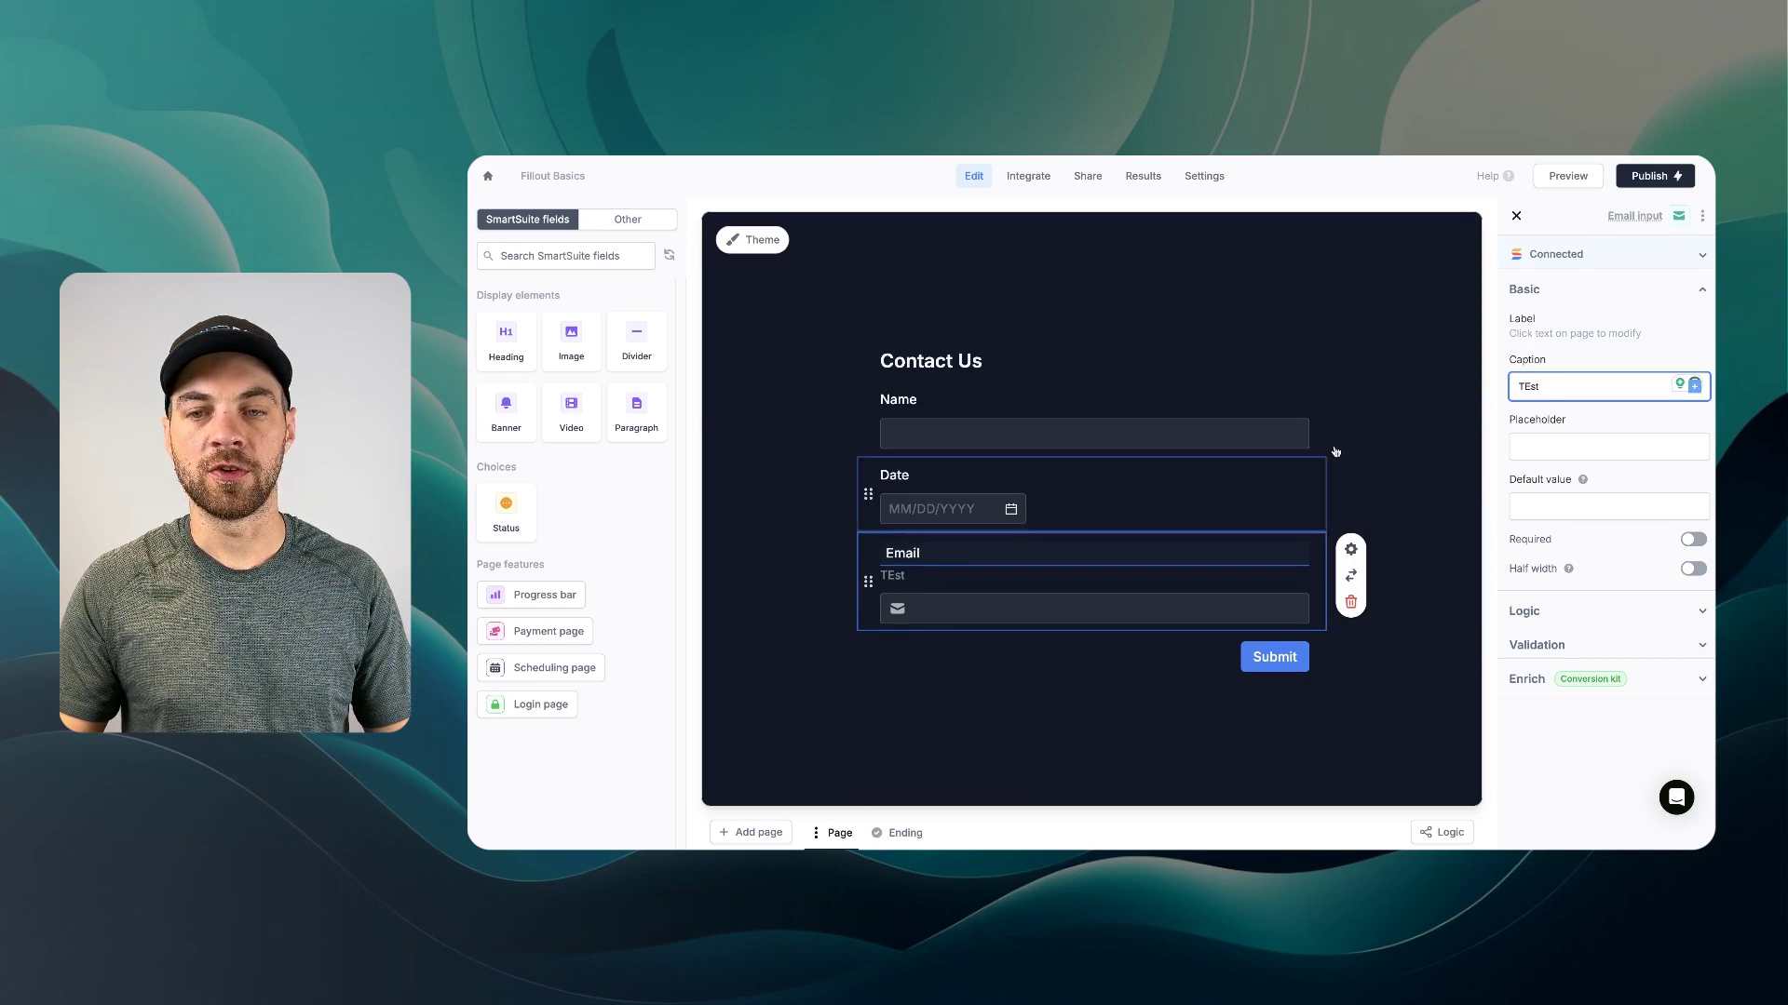
key(BackSpace)
key(BackSpace)
key(BackSpace)
key(BackSpace)
click(1585, 447)
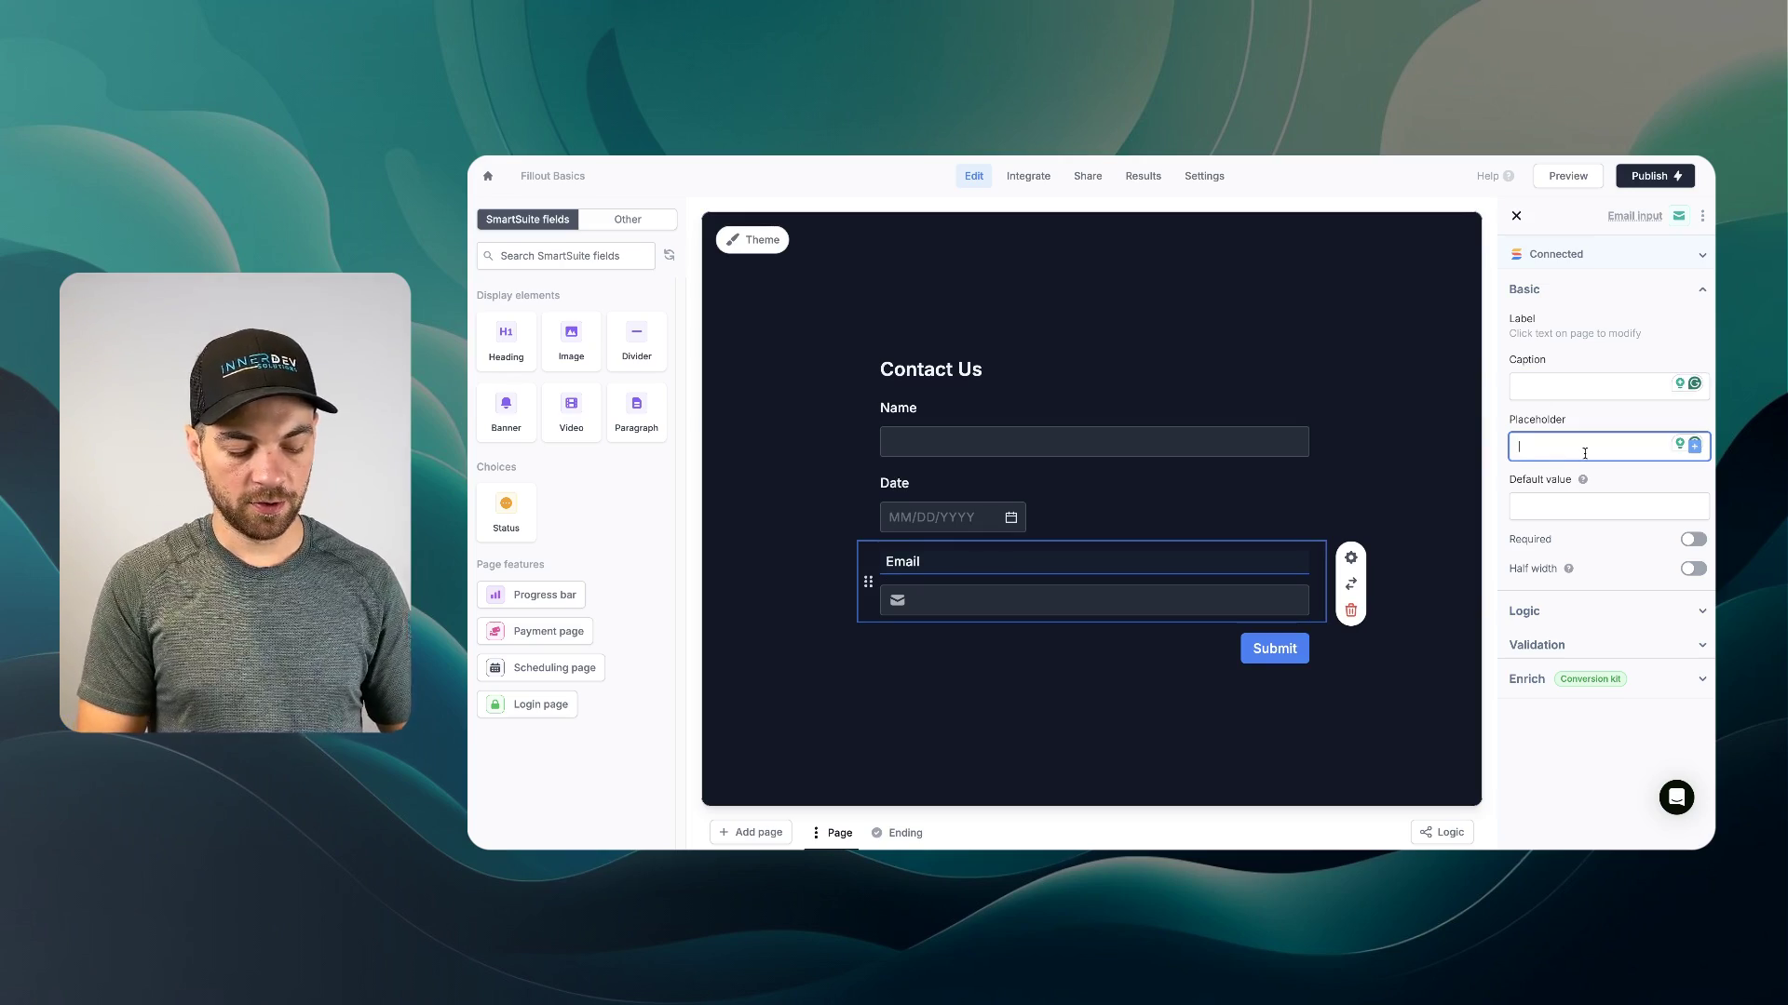
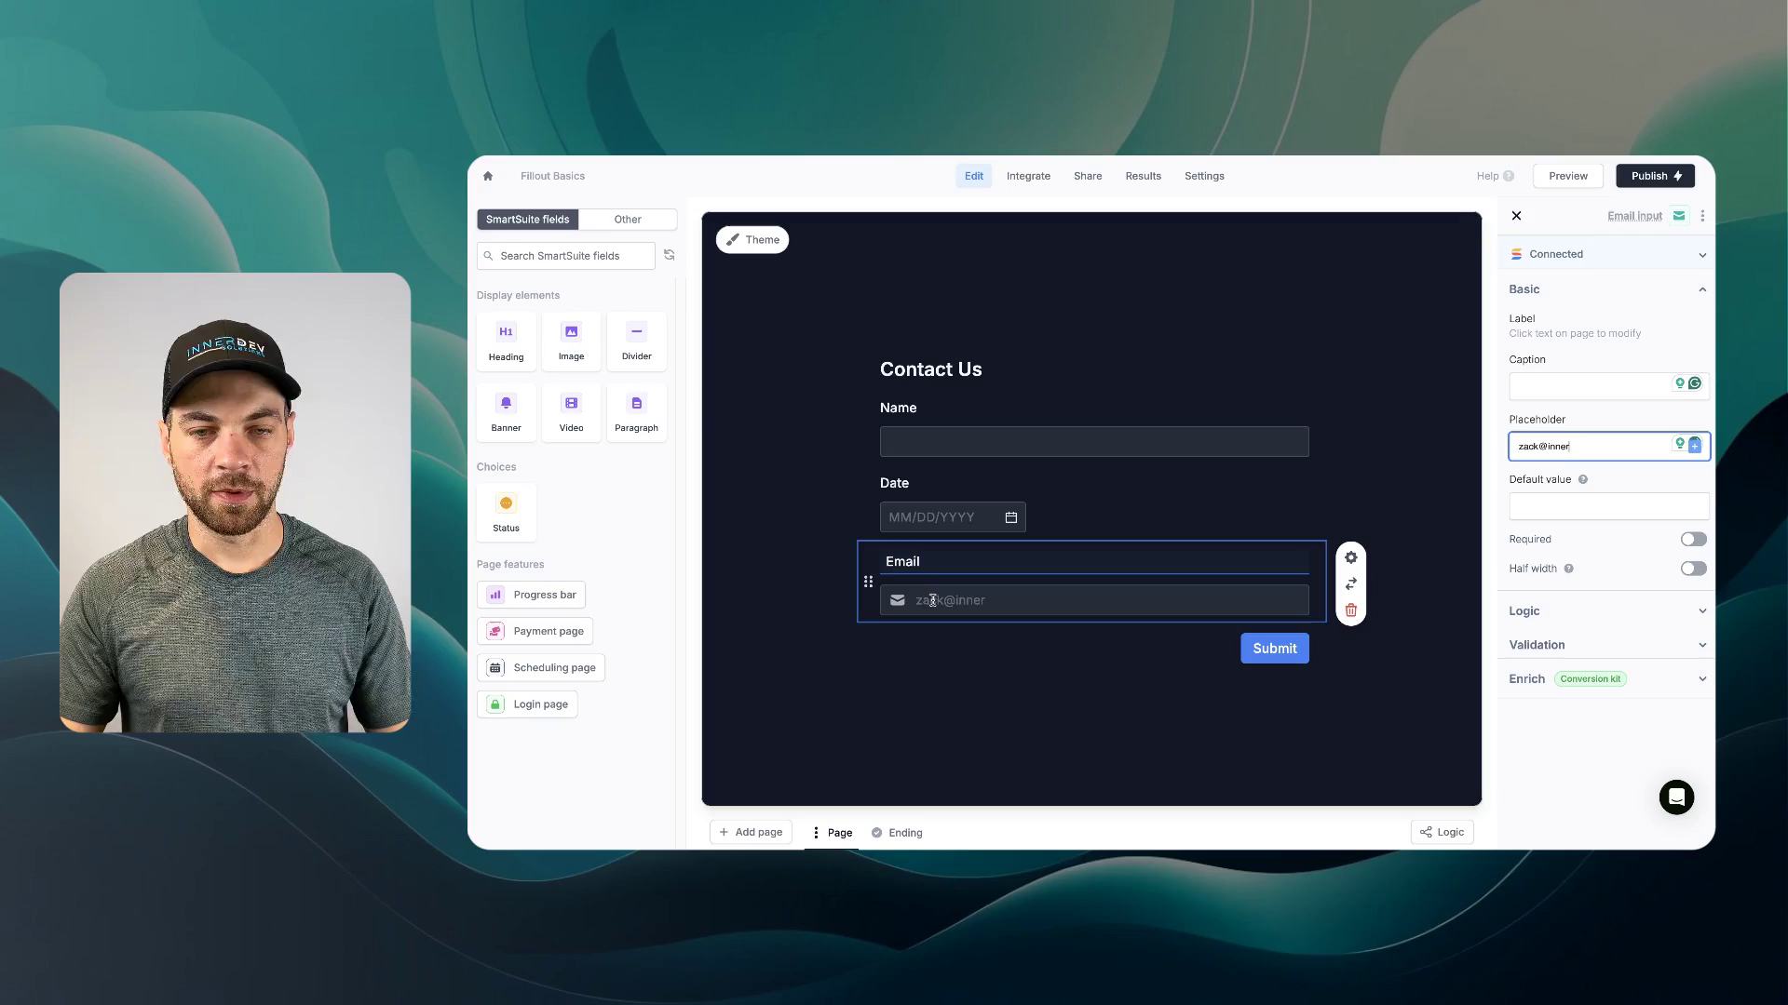
triple_click(1537, 446)
key(BackSpace)
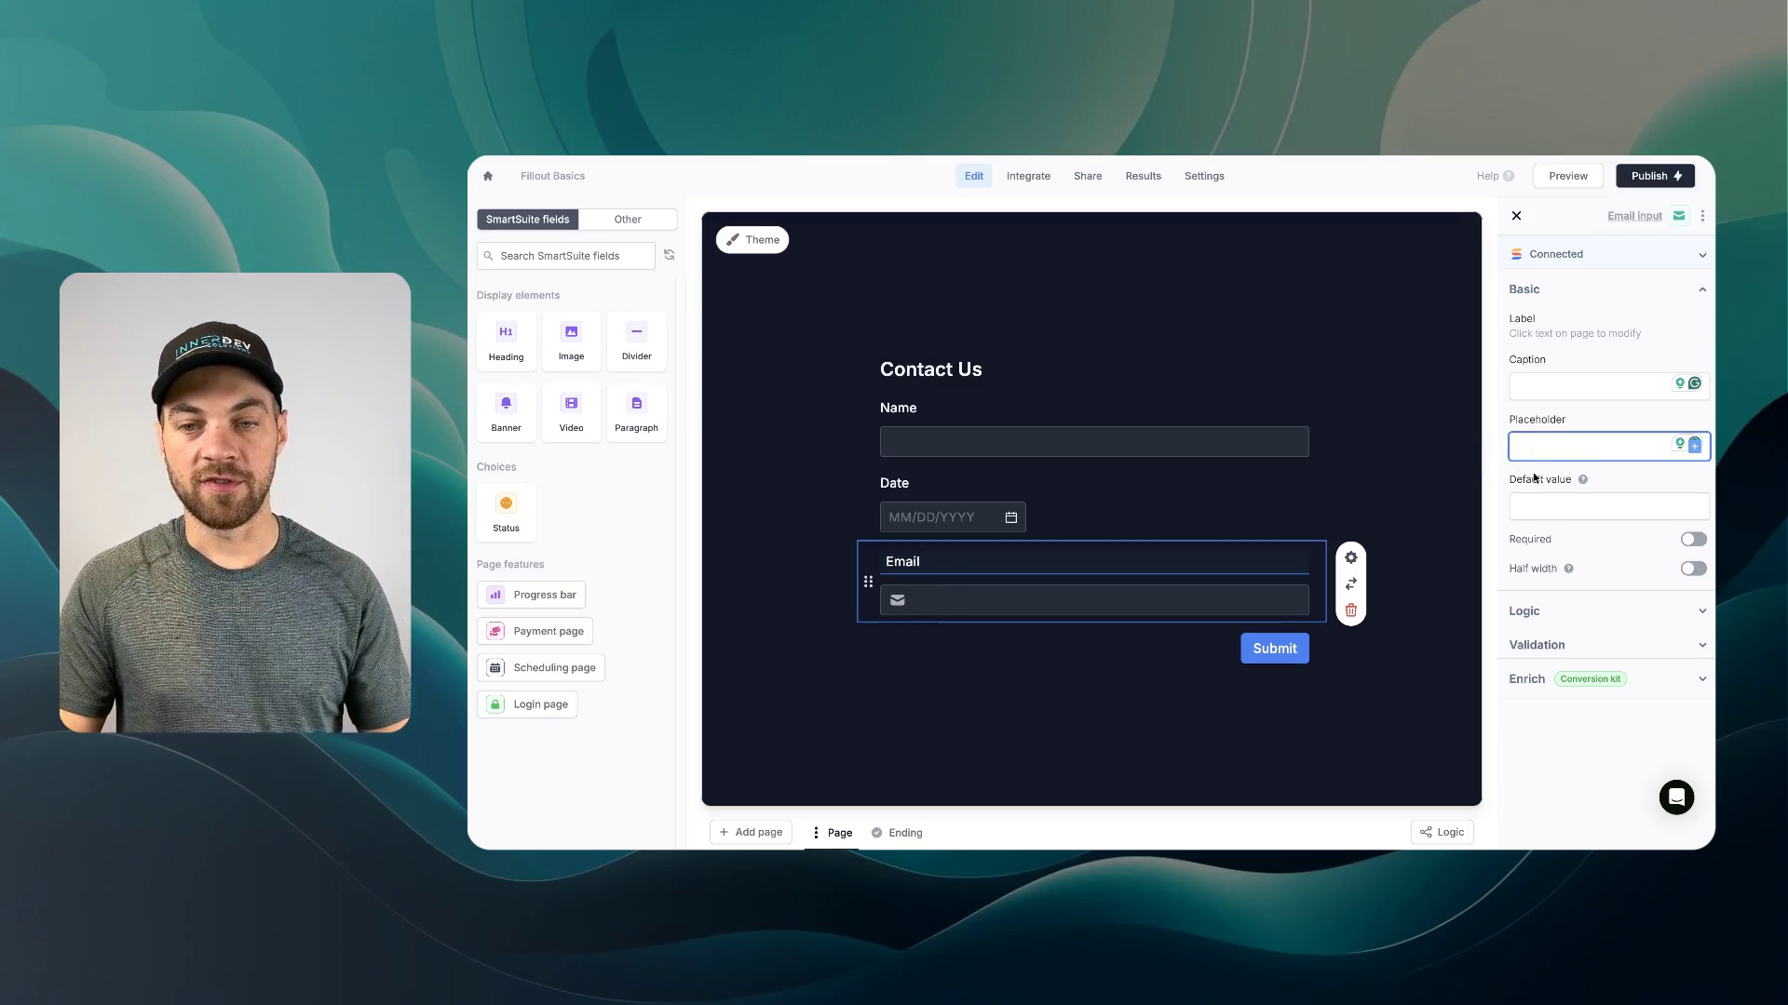
click(1590, 506)
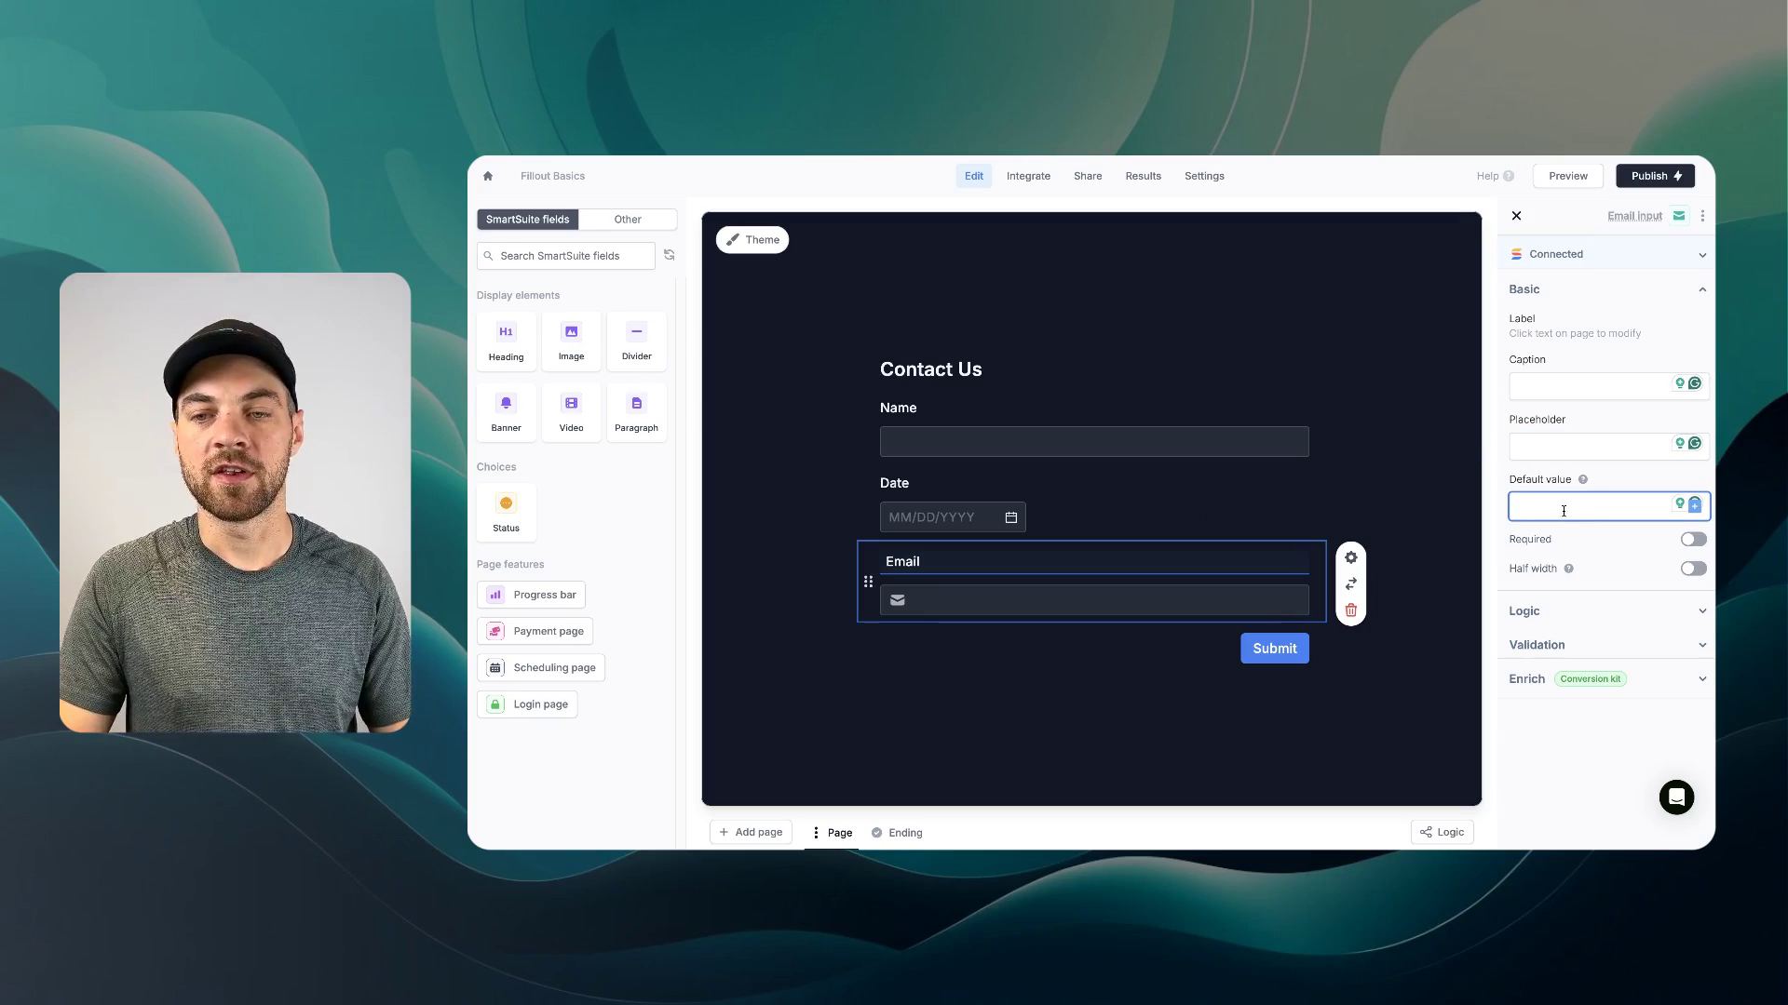
click(1693, 540)
click(1693, 540)
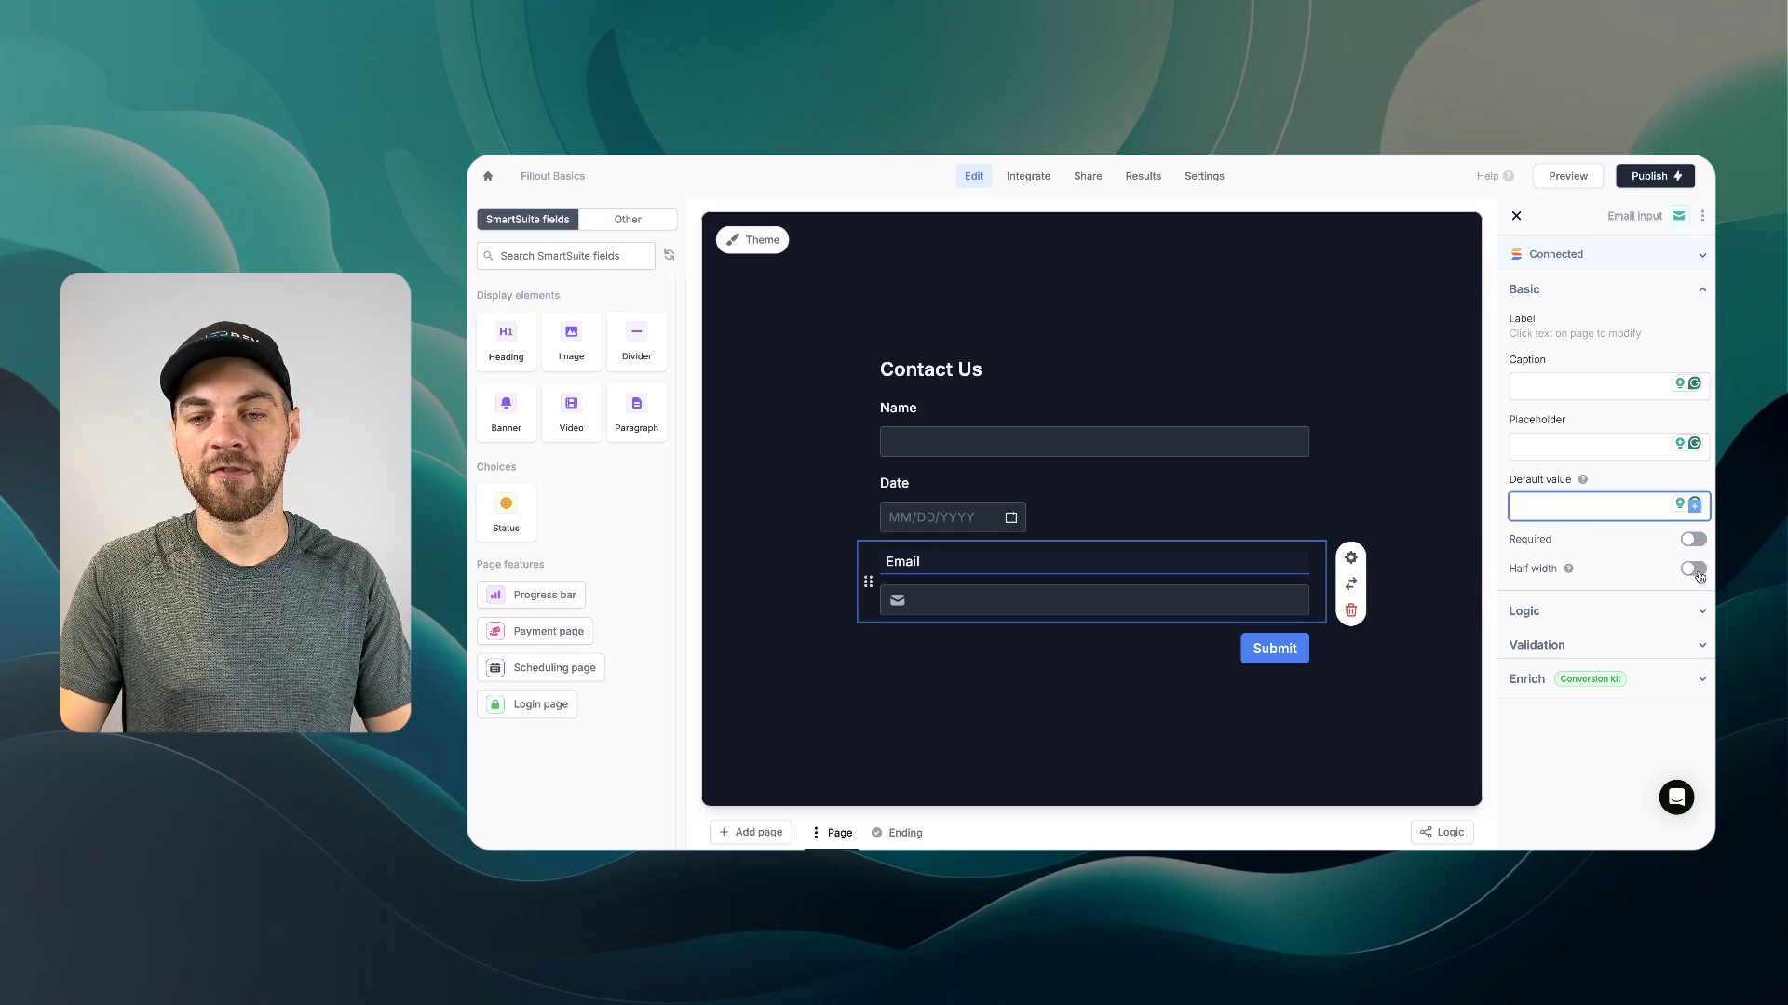
click(1630, 611)
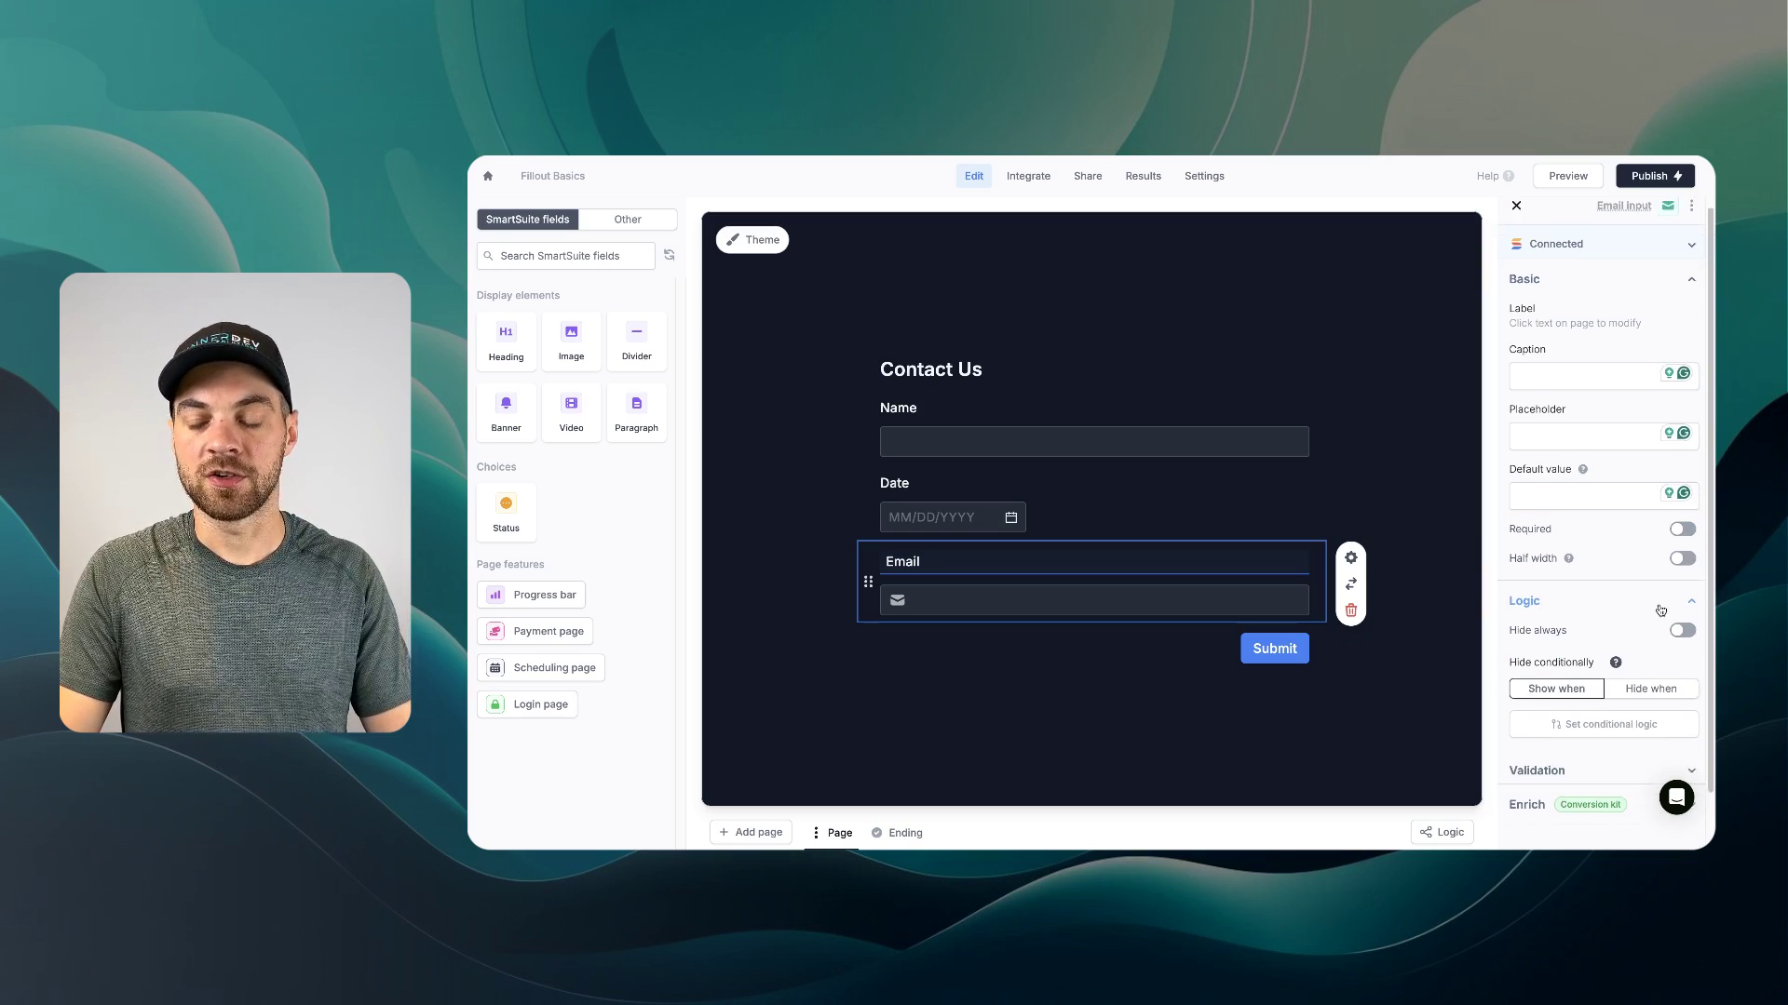
click(976, 733)
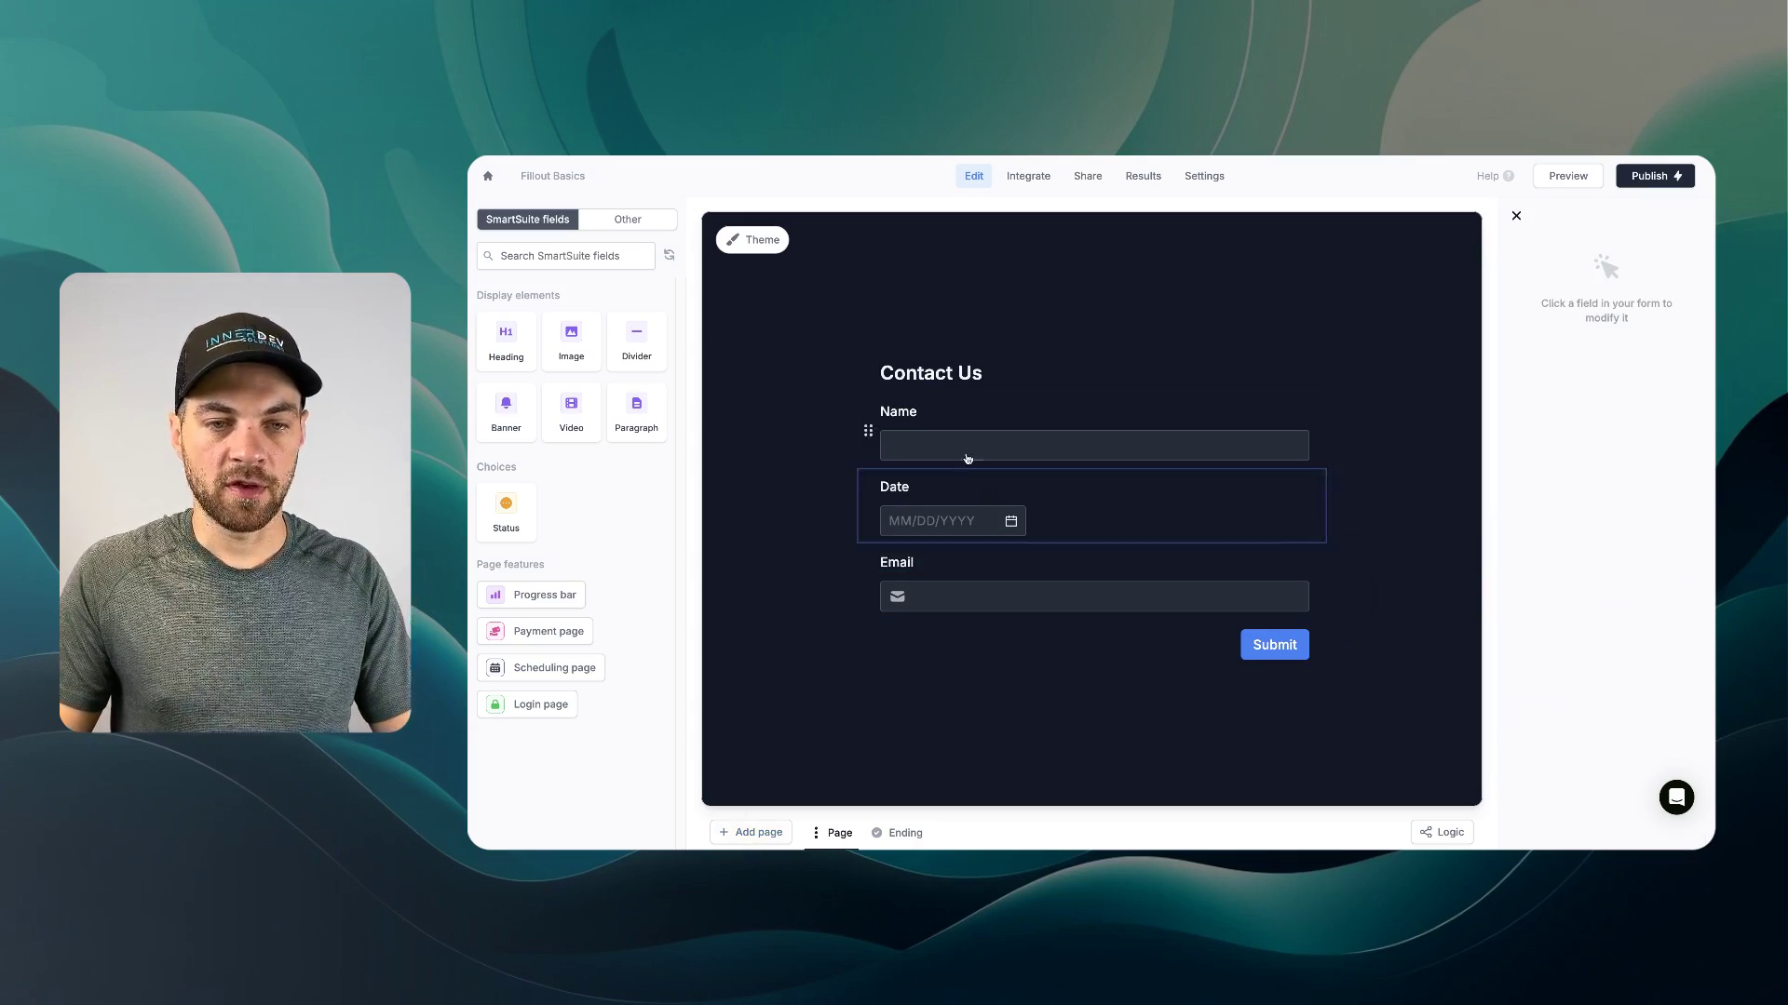
- Start adding a page to show the Form, Cover, Ending, Review, Payment, Login and Scheduling types
click(773, 832)
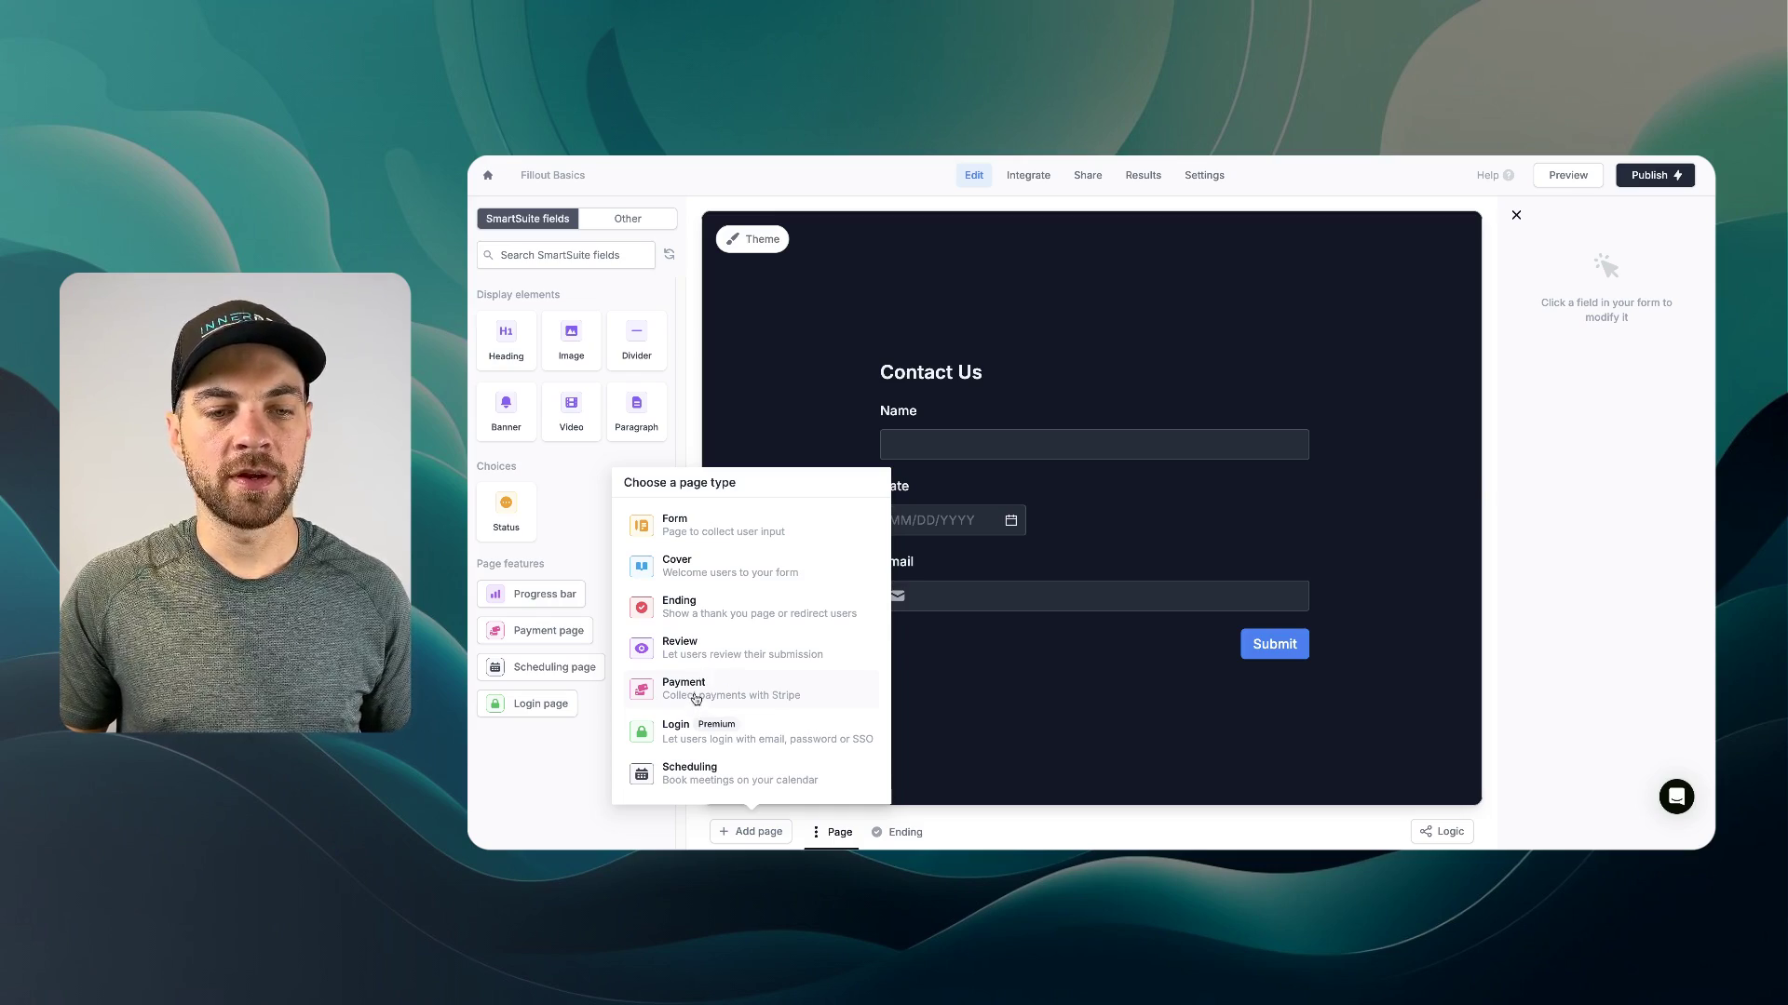
- Add a one-time Payment page for the product 'Example' at $10.00
click(696, 699)
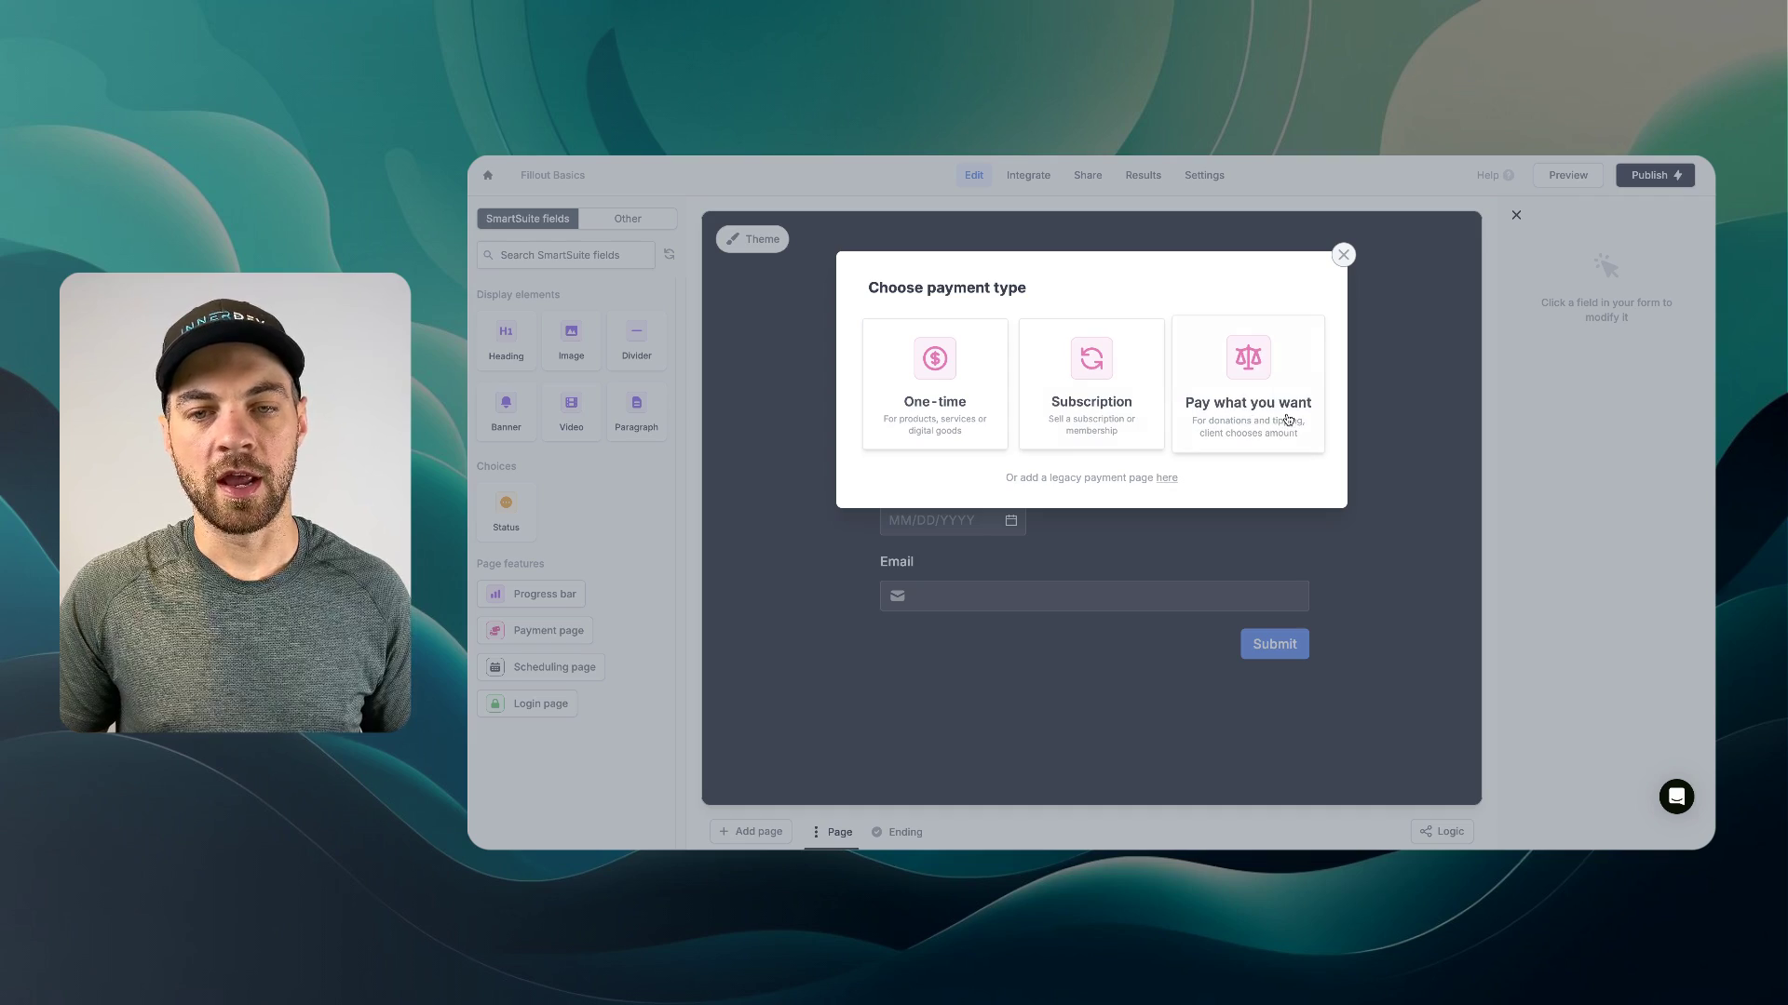
click(915, 406)
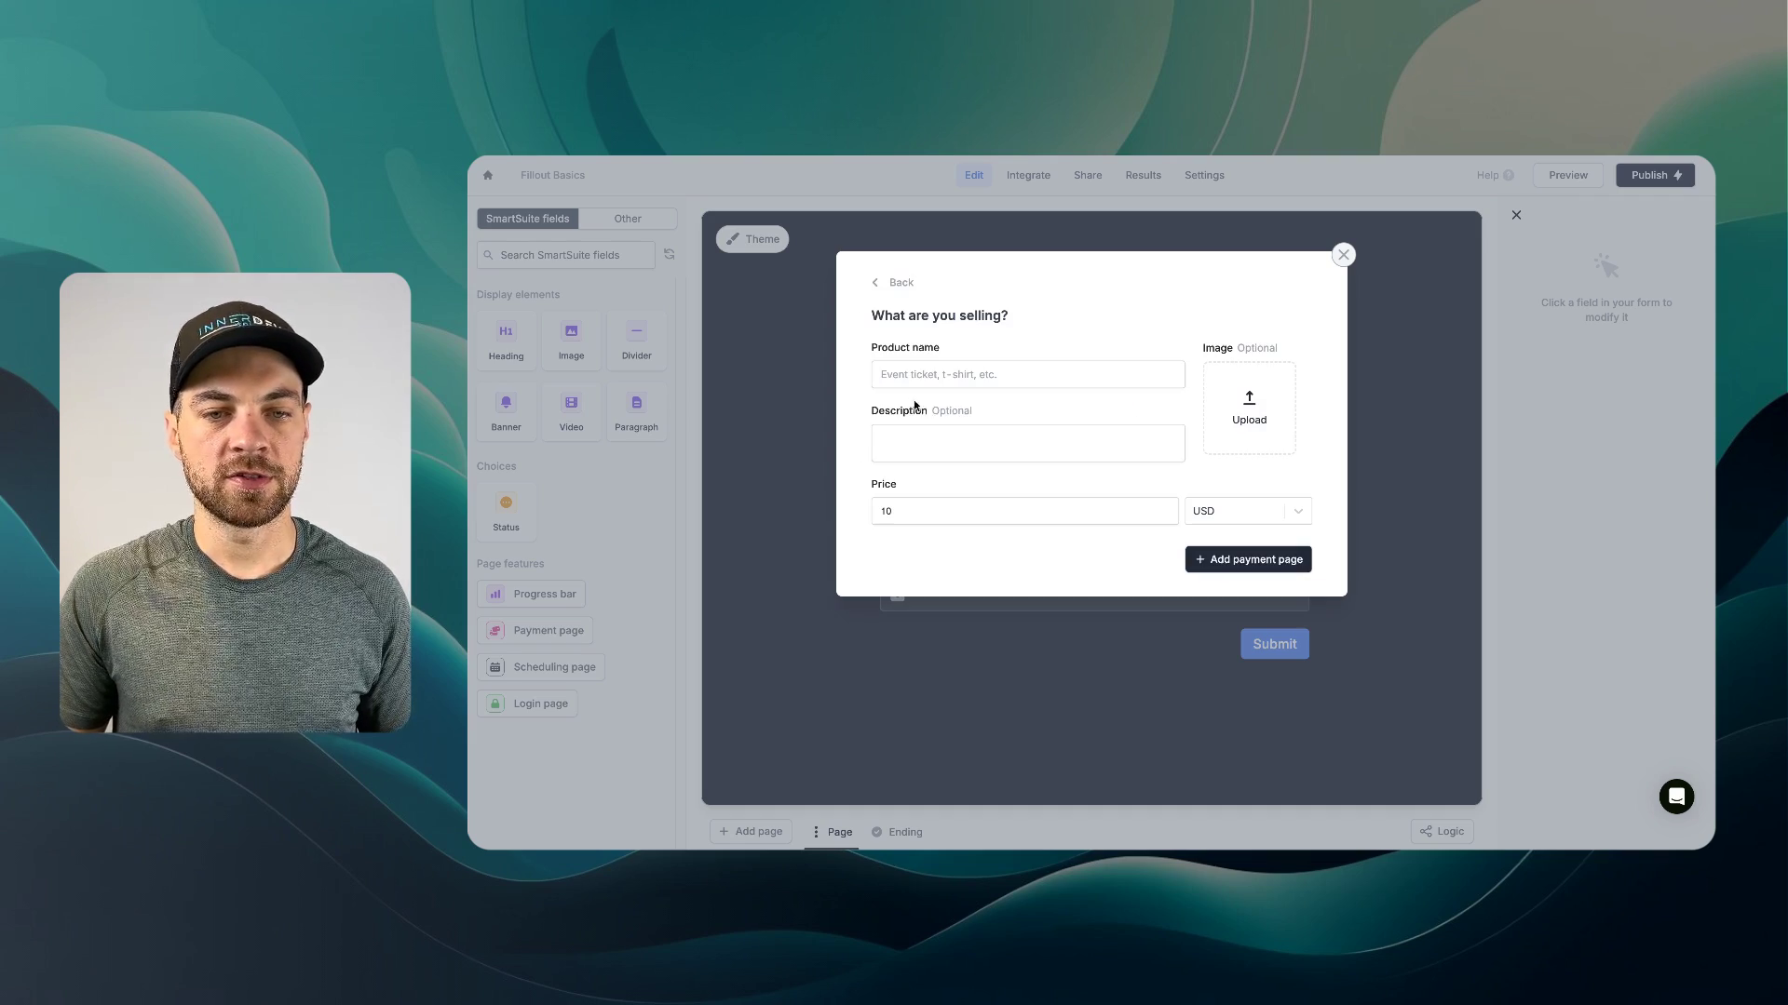
click(976, 378)
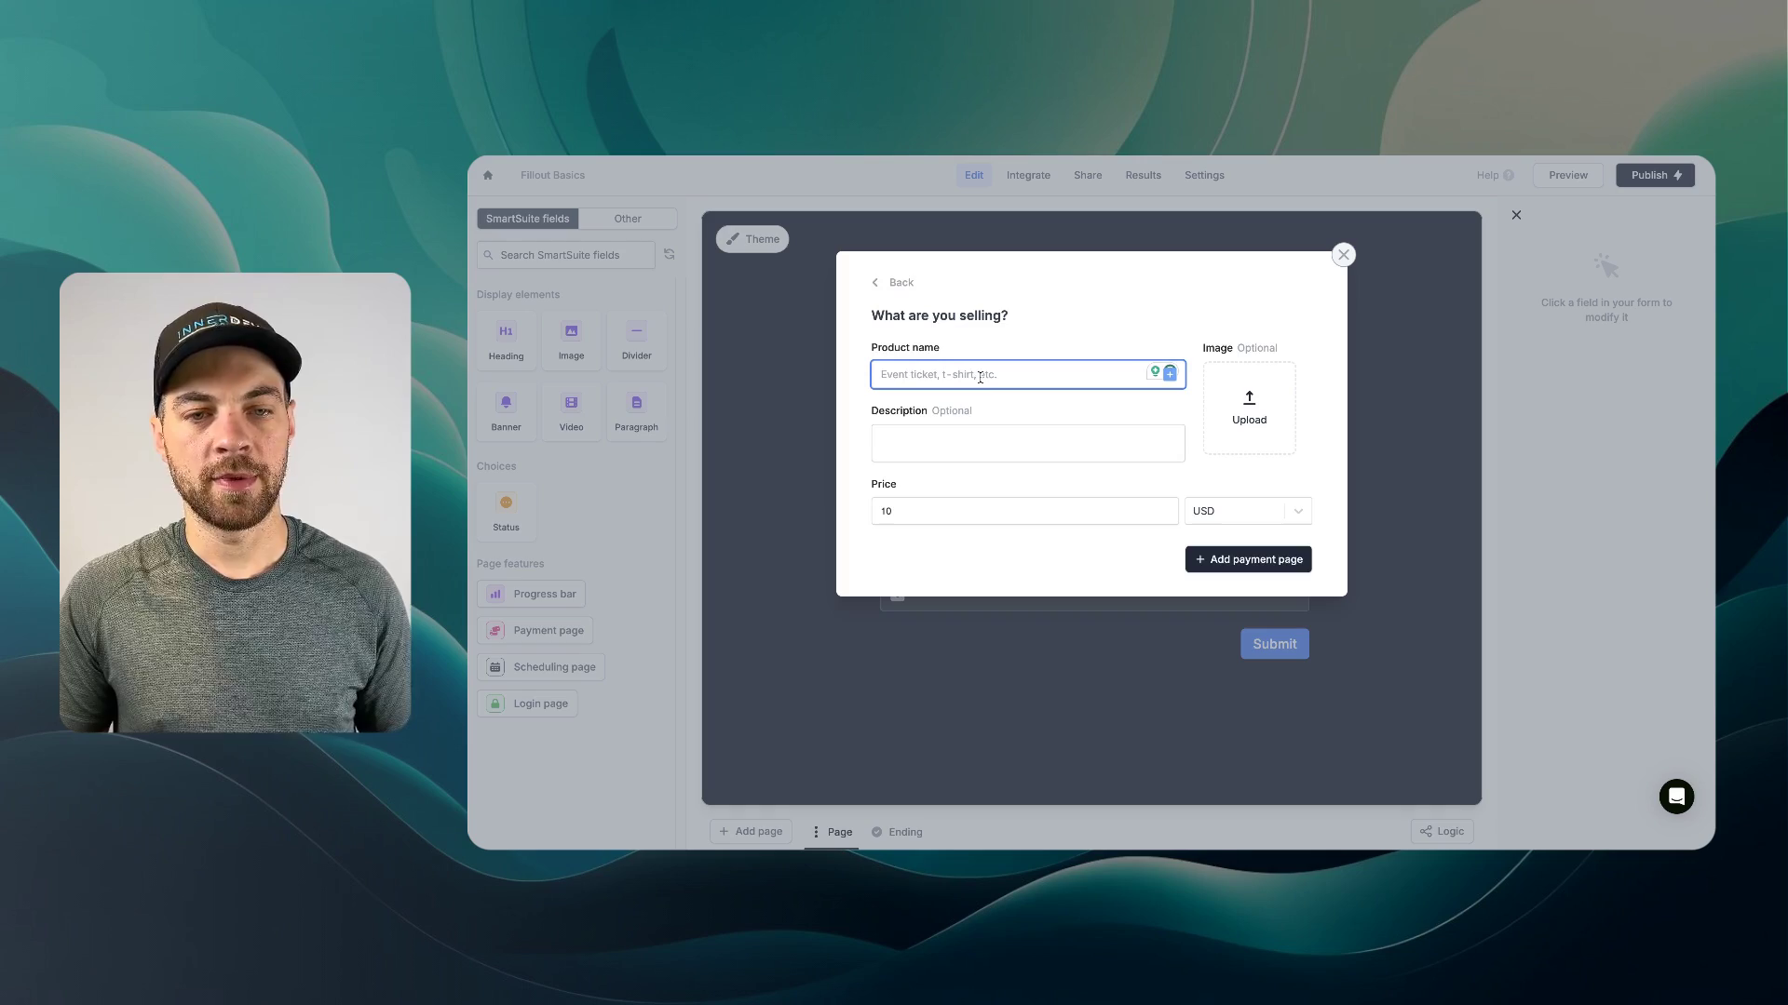
text(Example)
click(1276, 563)
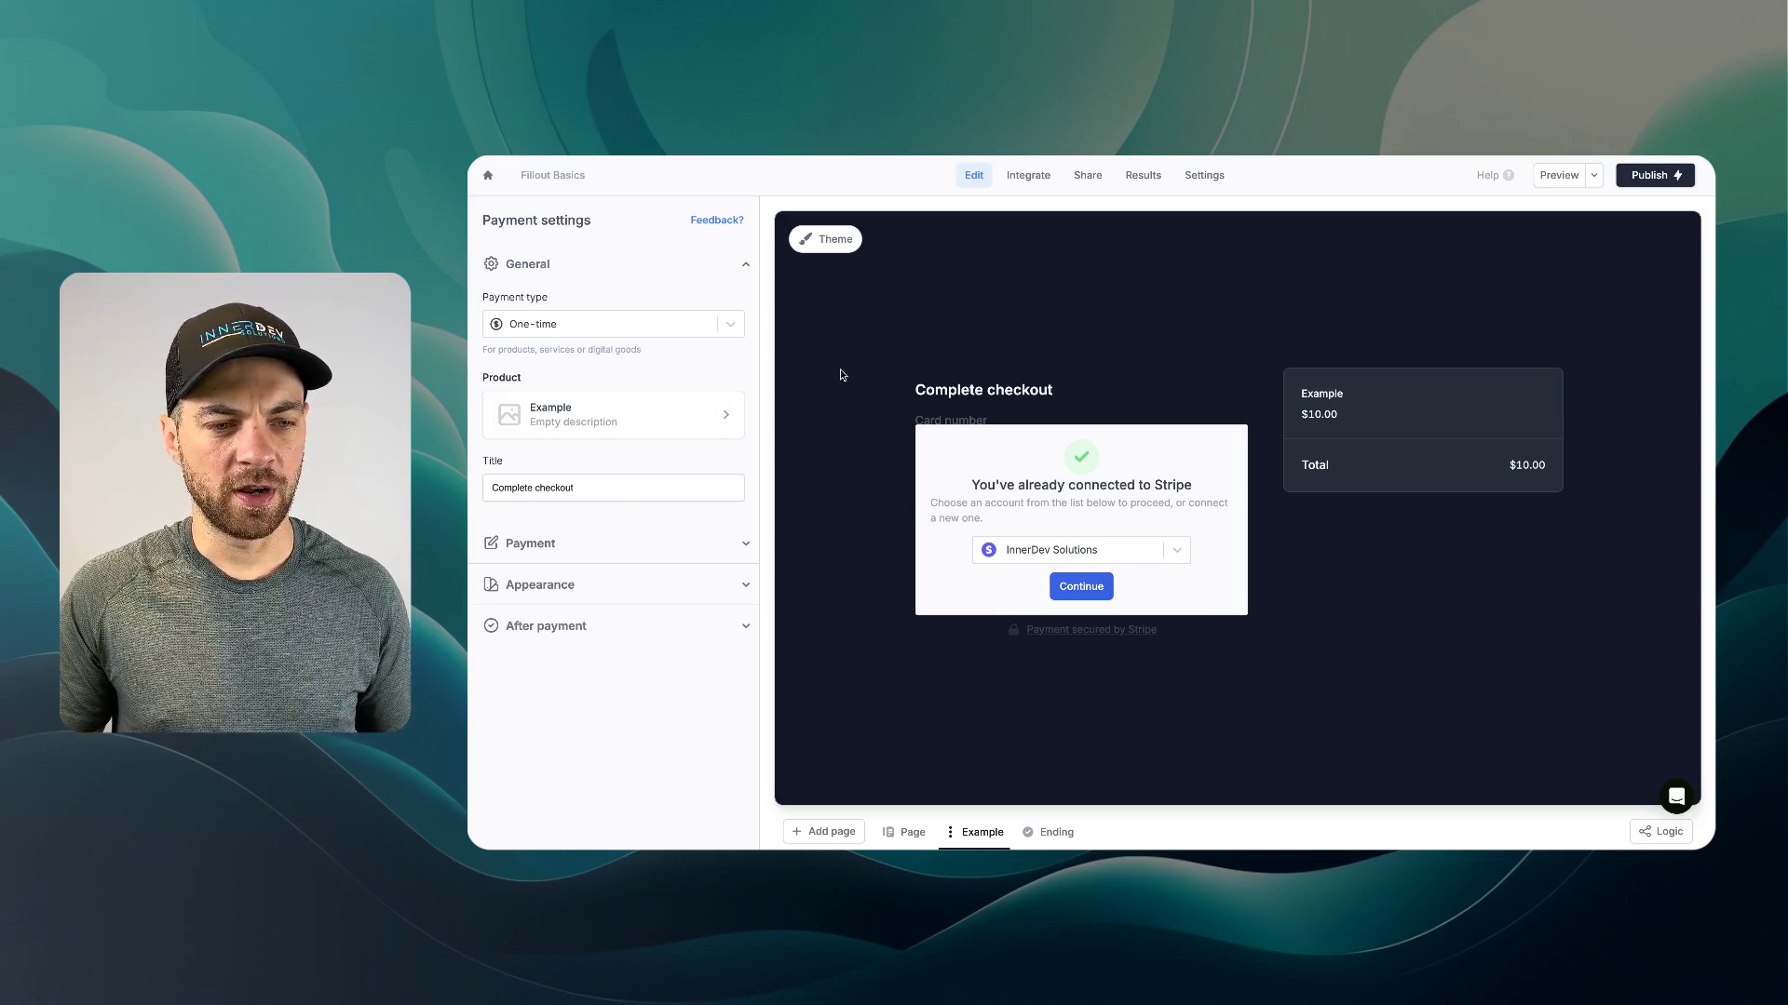
- Rename the Example page to 'Payment' and return to the form page
click(540, 586)
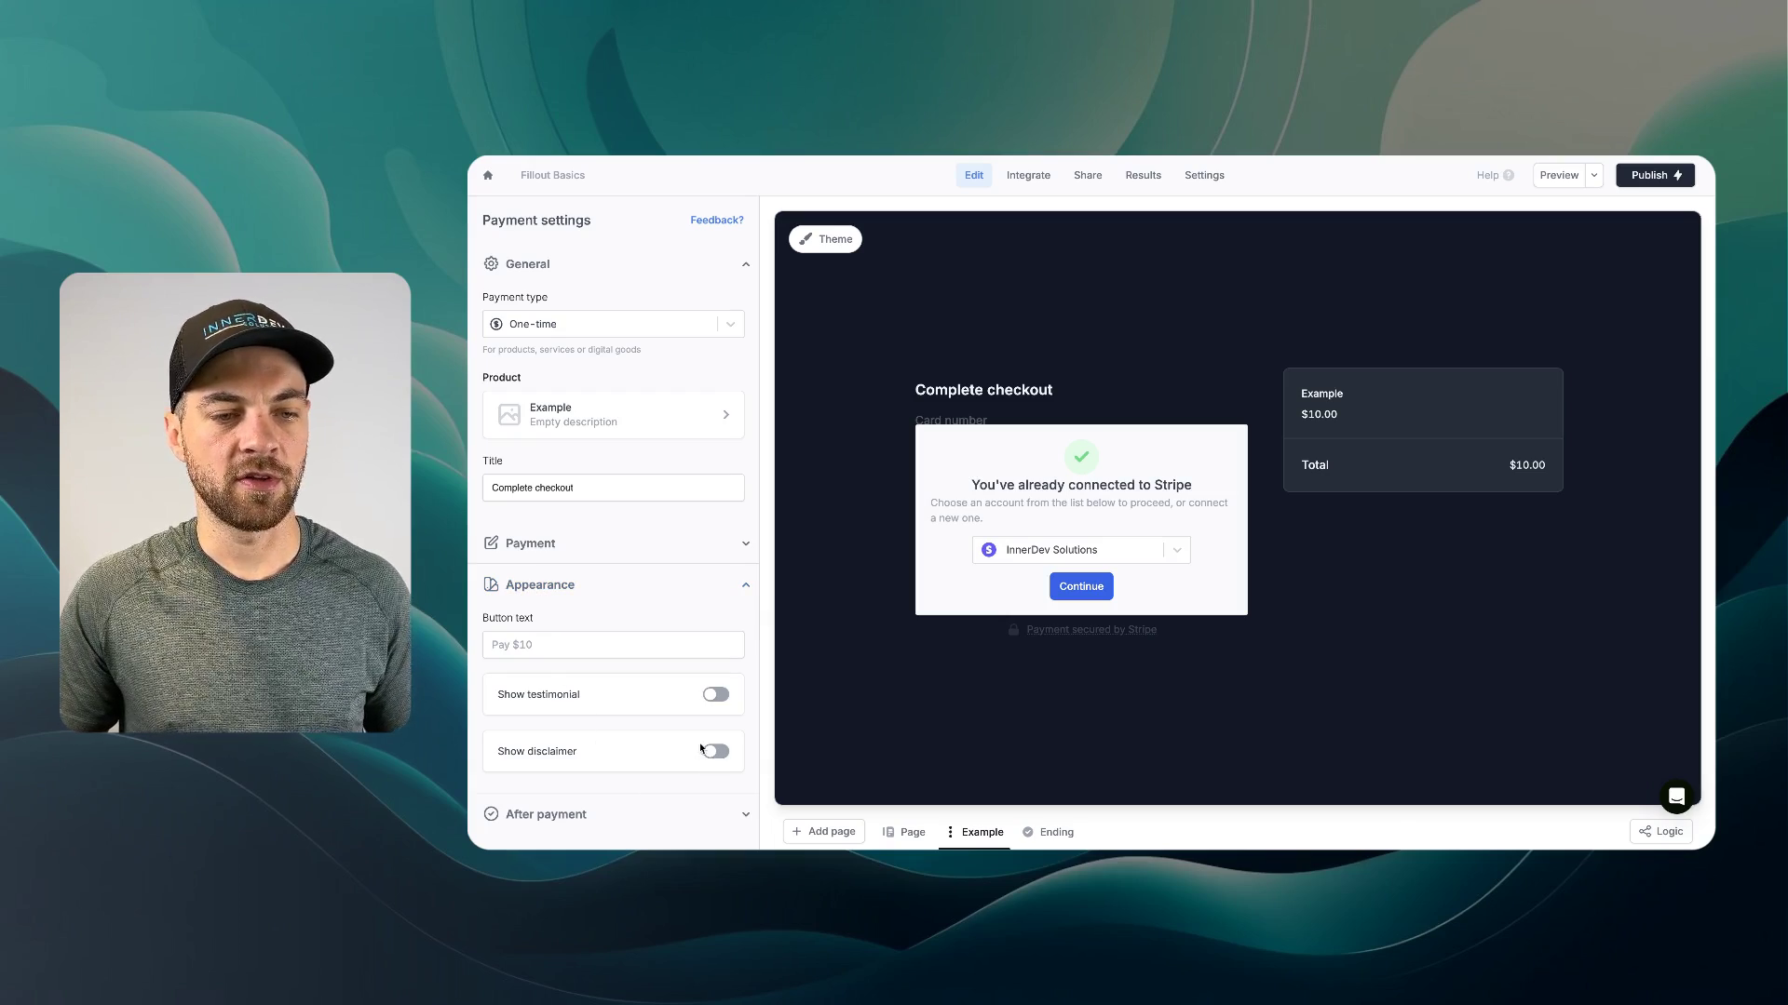
click(533, 584)
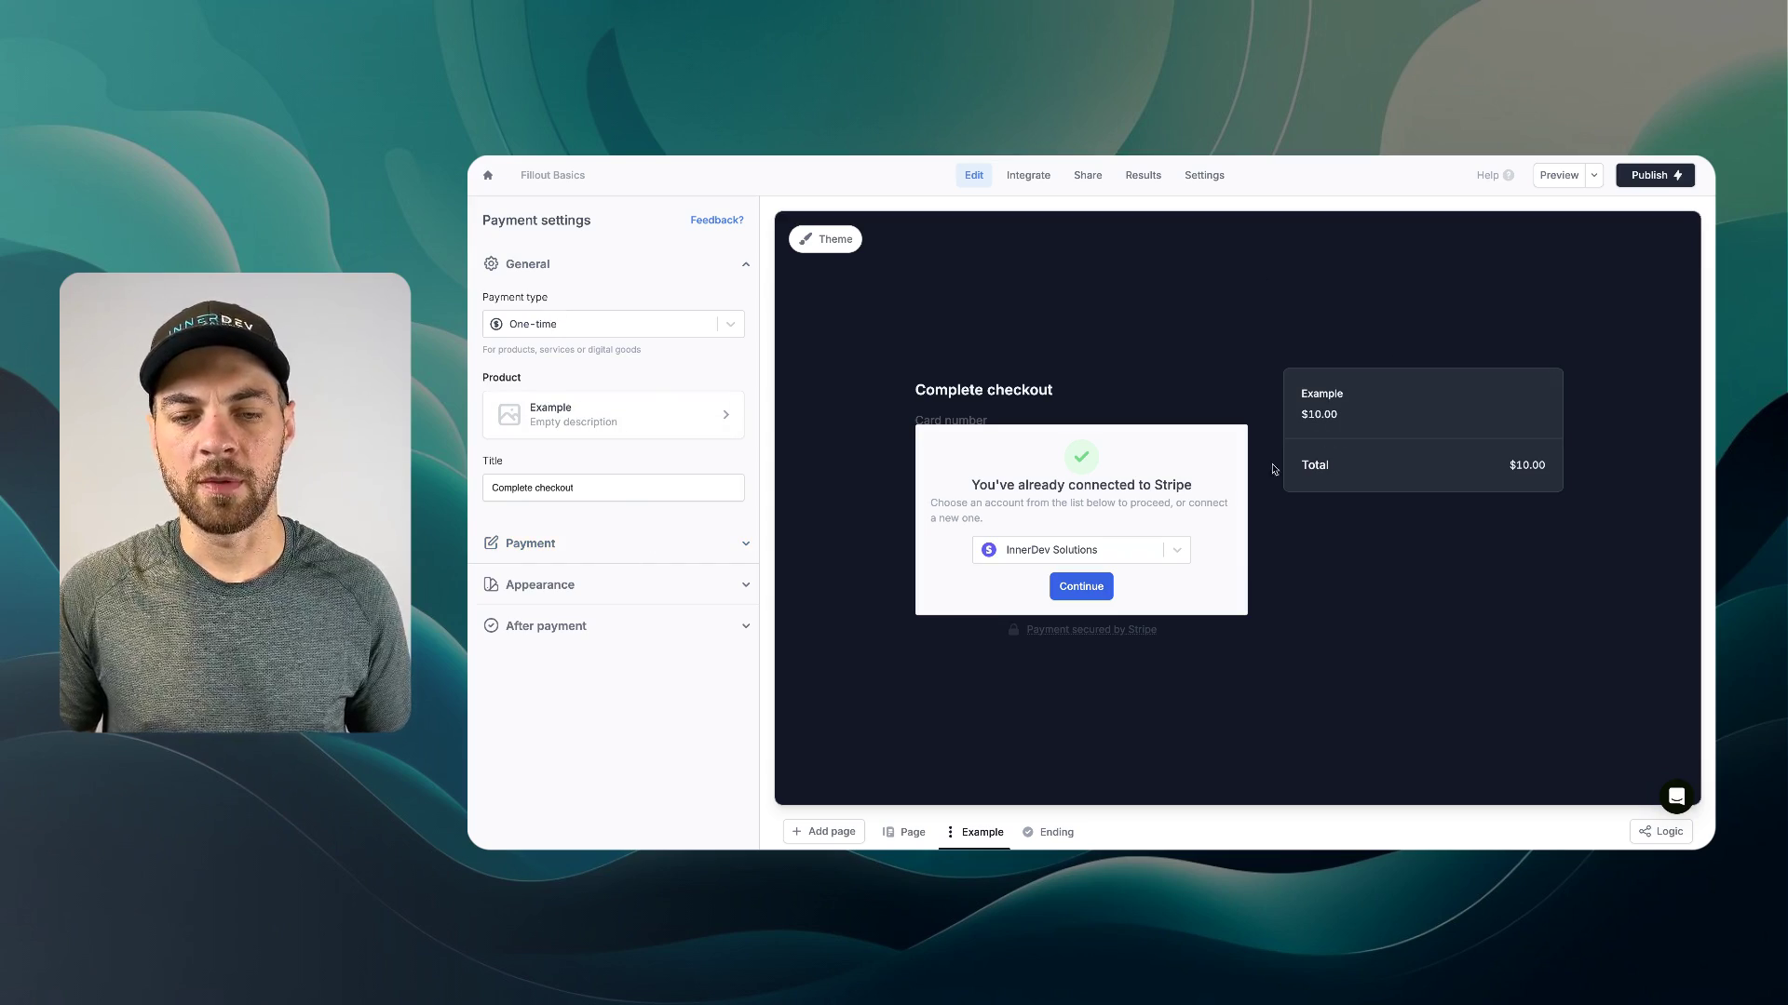
double_click(981, 834)
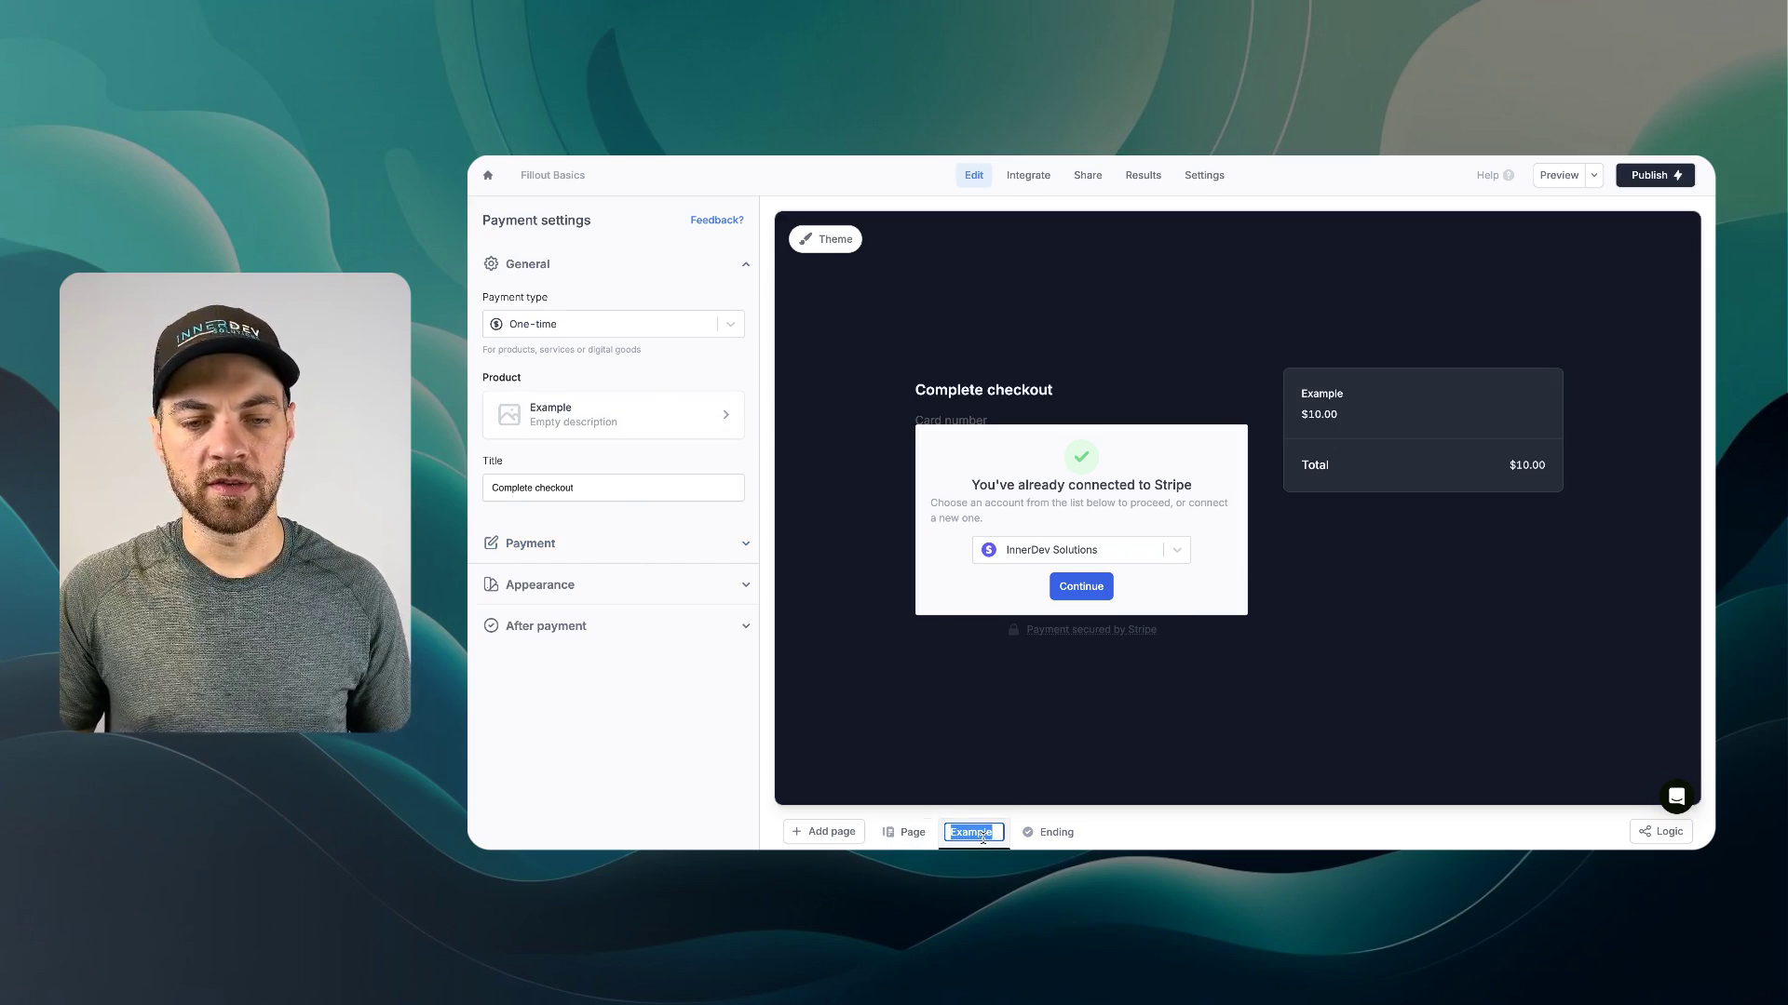
text(Payment)
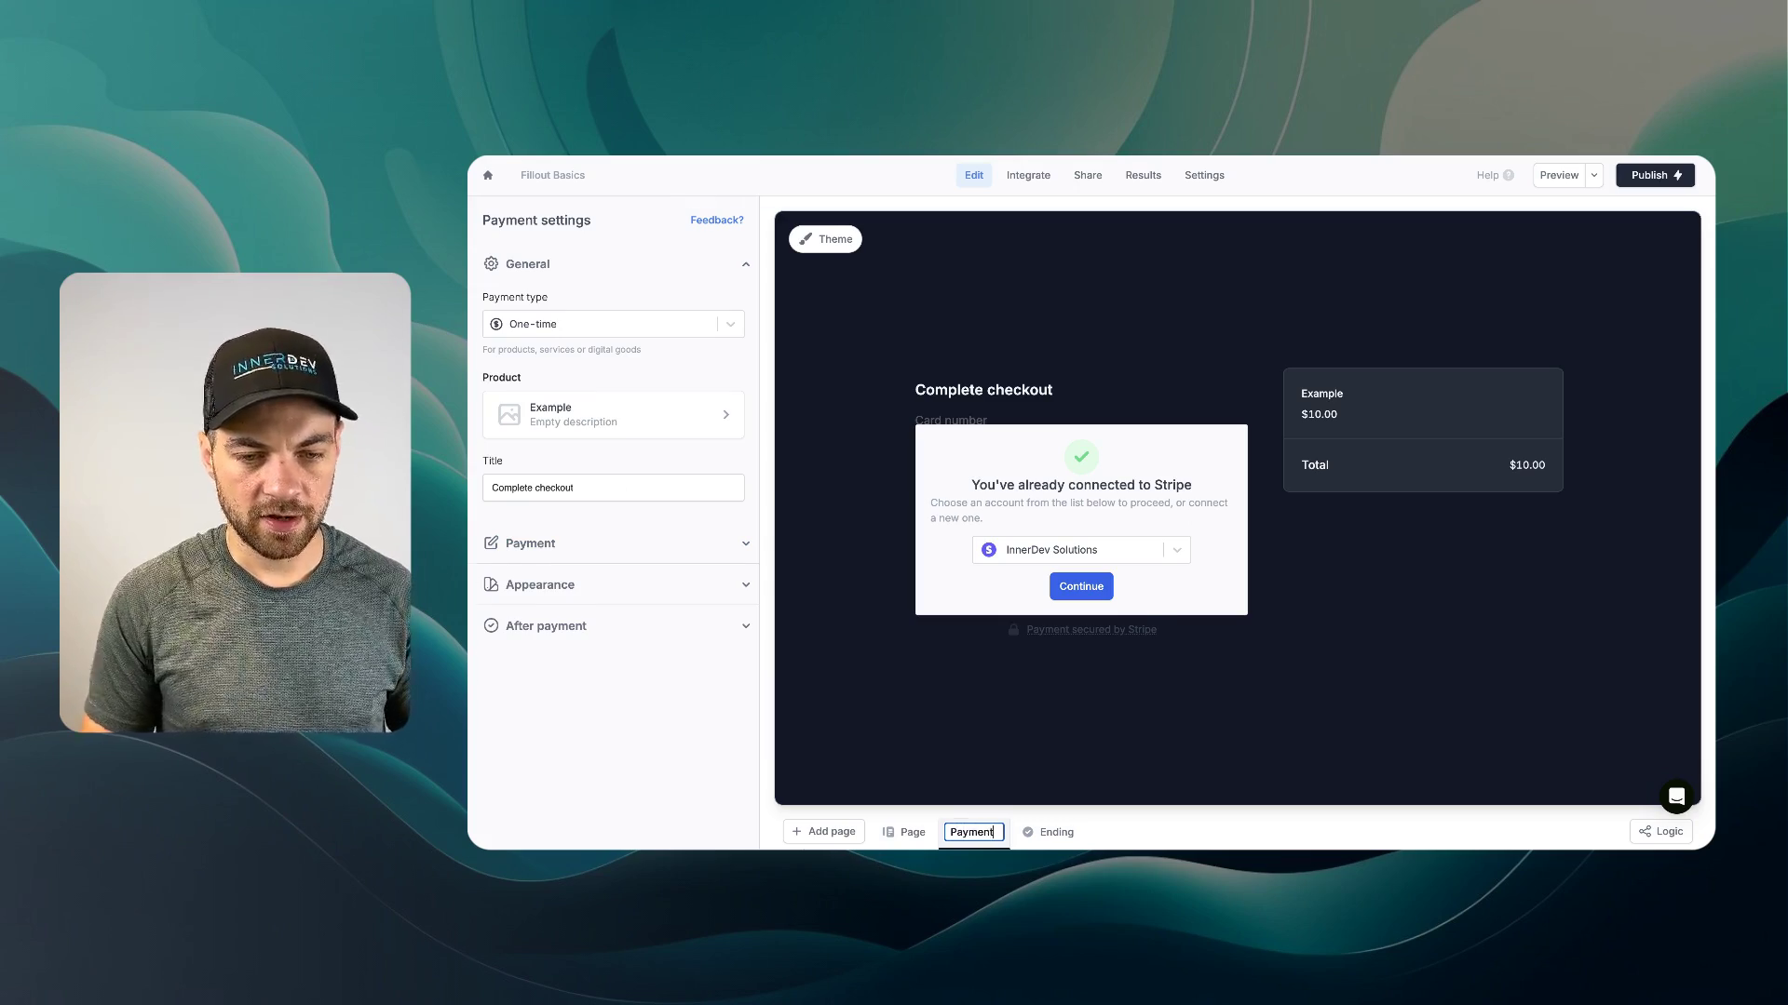
click(903, 832)
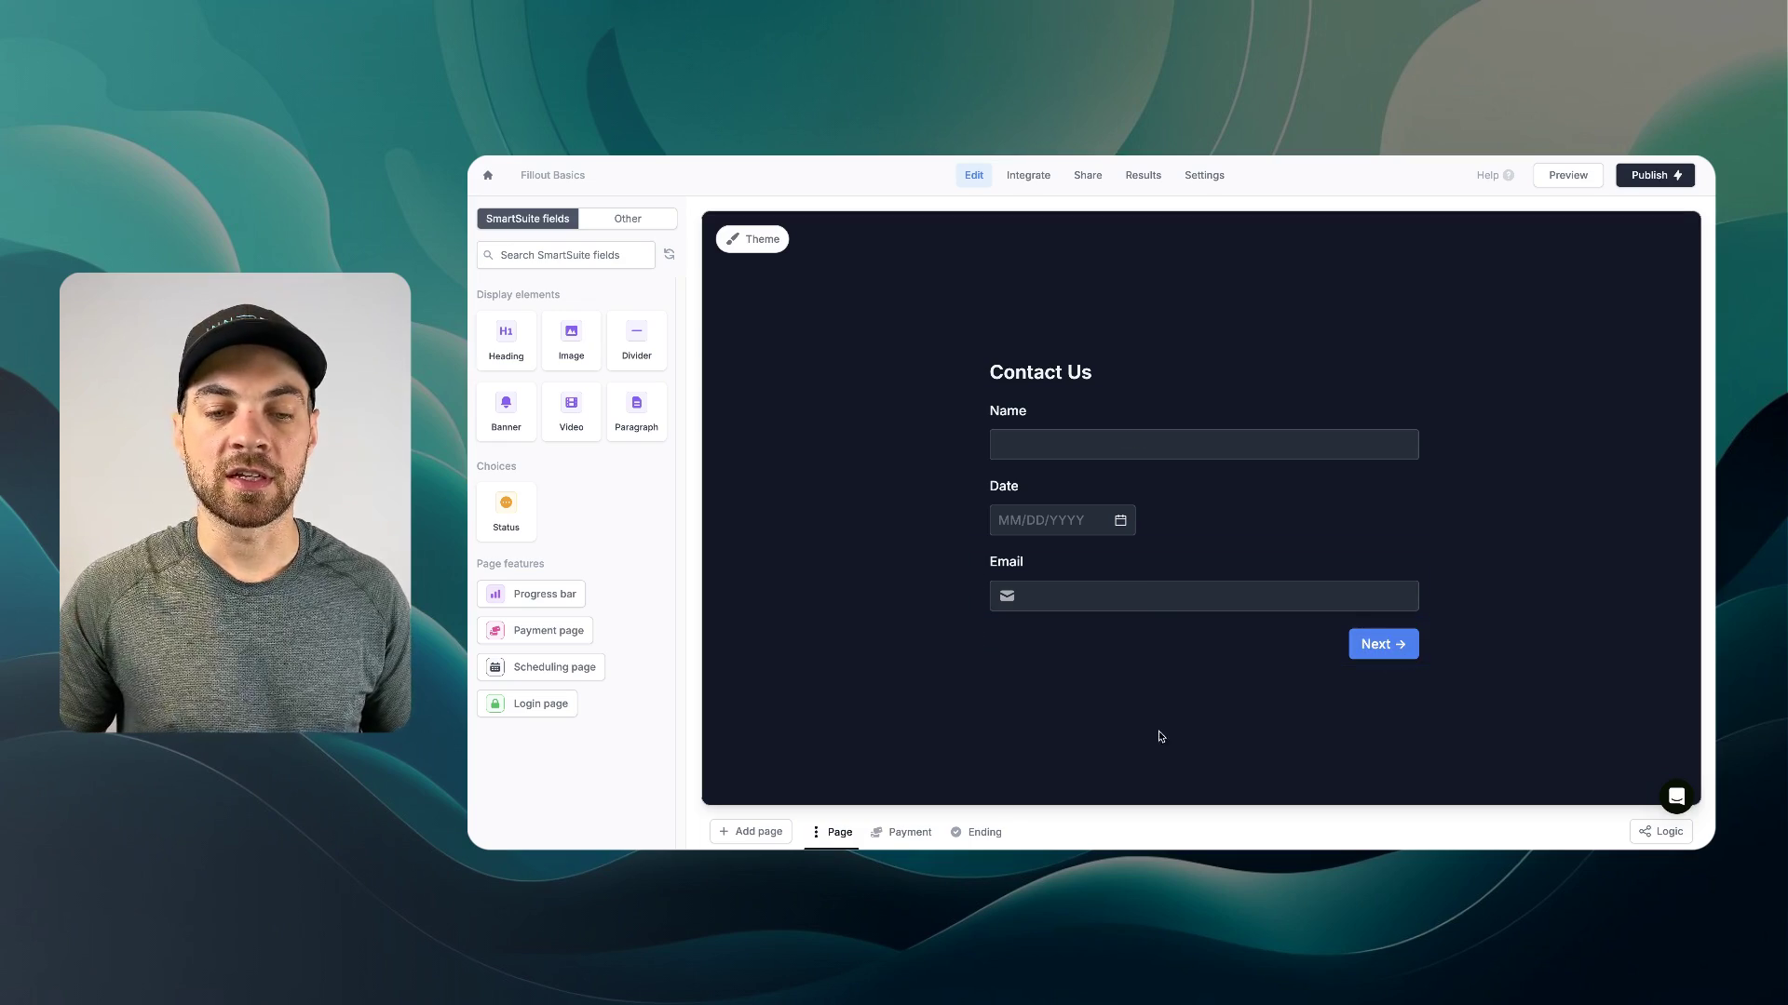
- Add a Switch field below Email labelled 'Make payment ahead of time?'
double_click(841, 833)
click(921, 806)
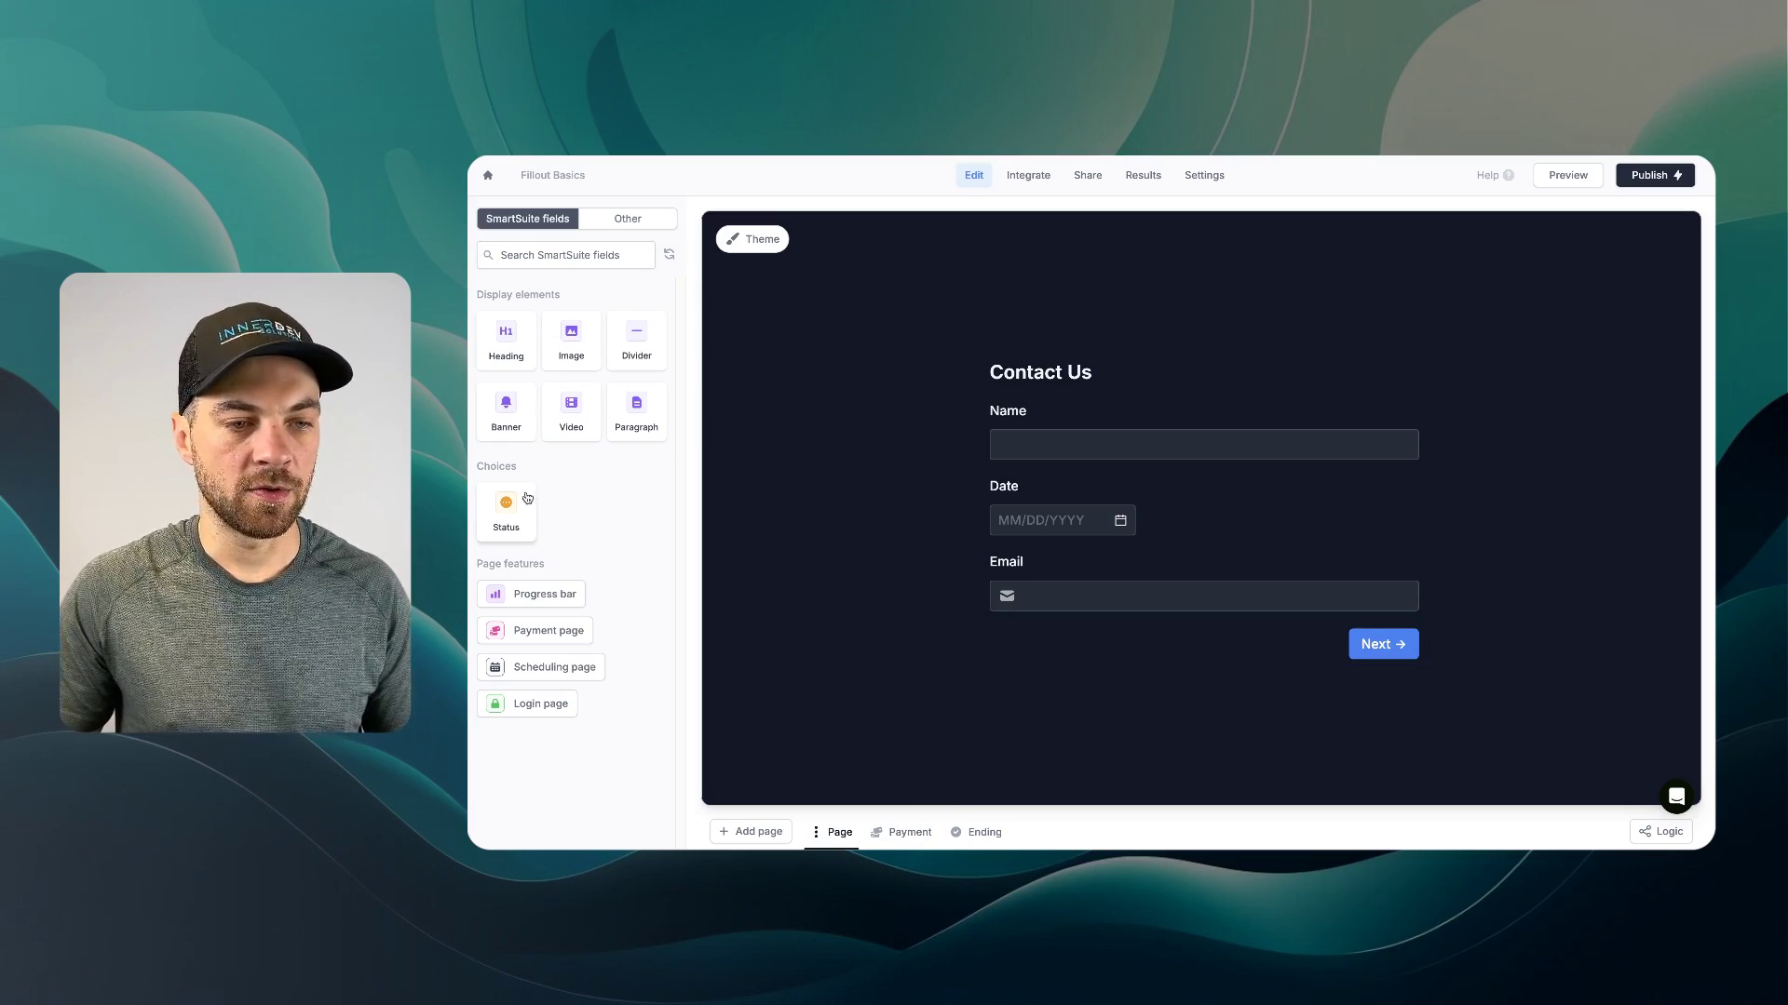
click(637, 220)
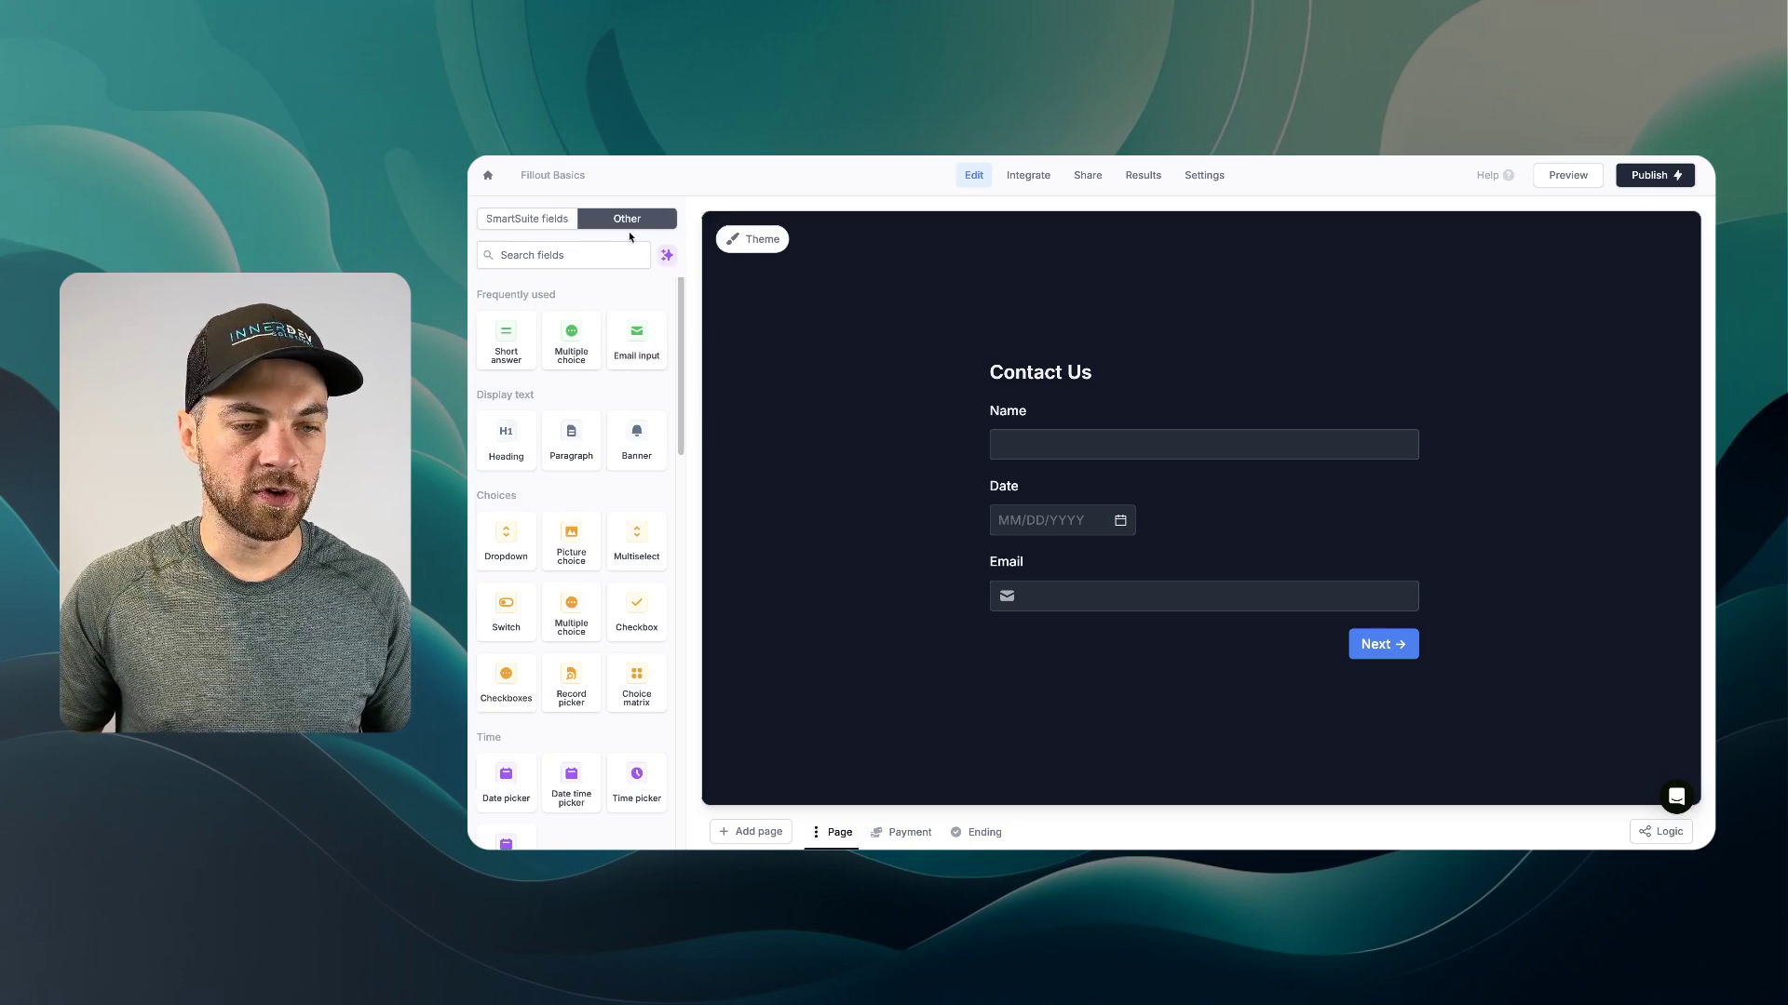
scroll(570, 577, down, 1)
click(505, 603)
text(M)
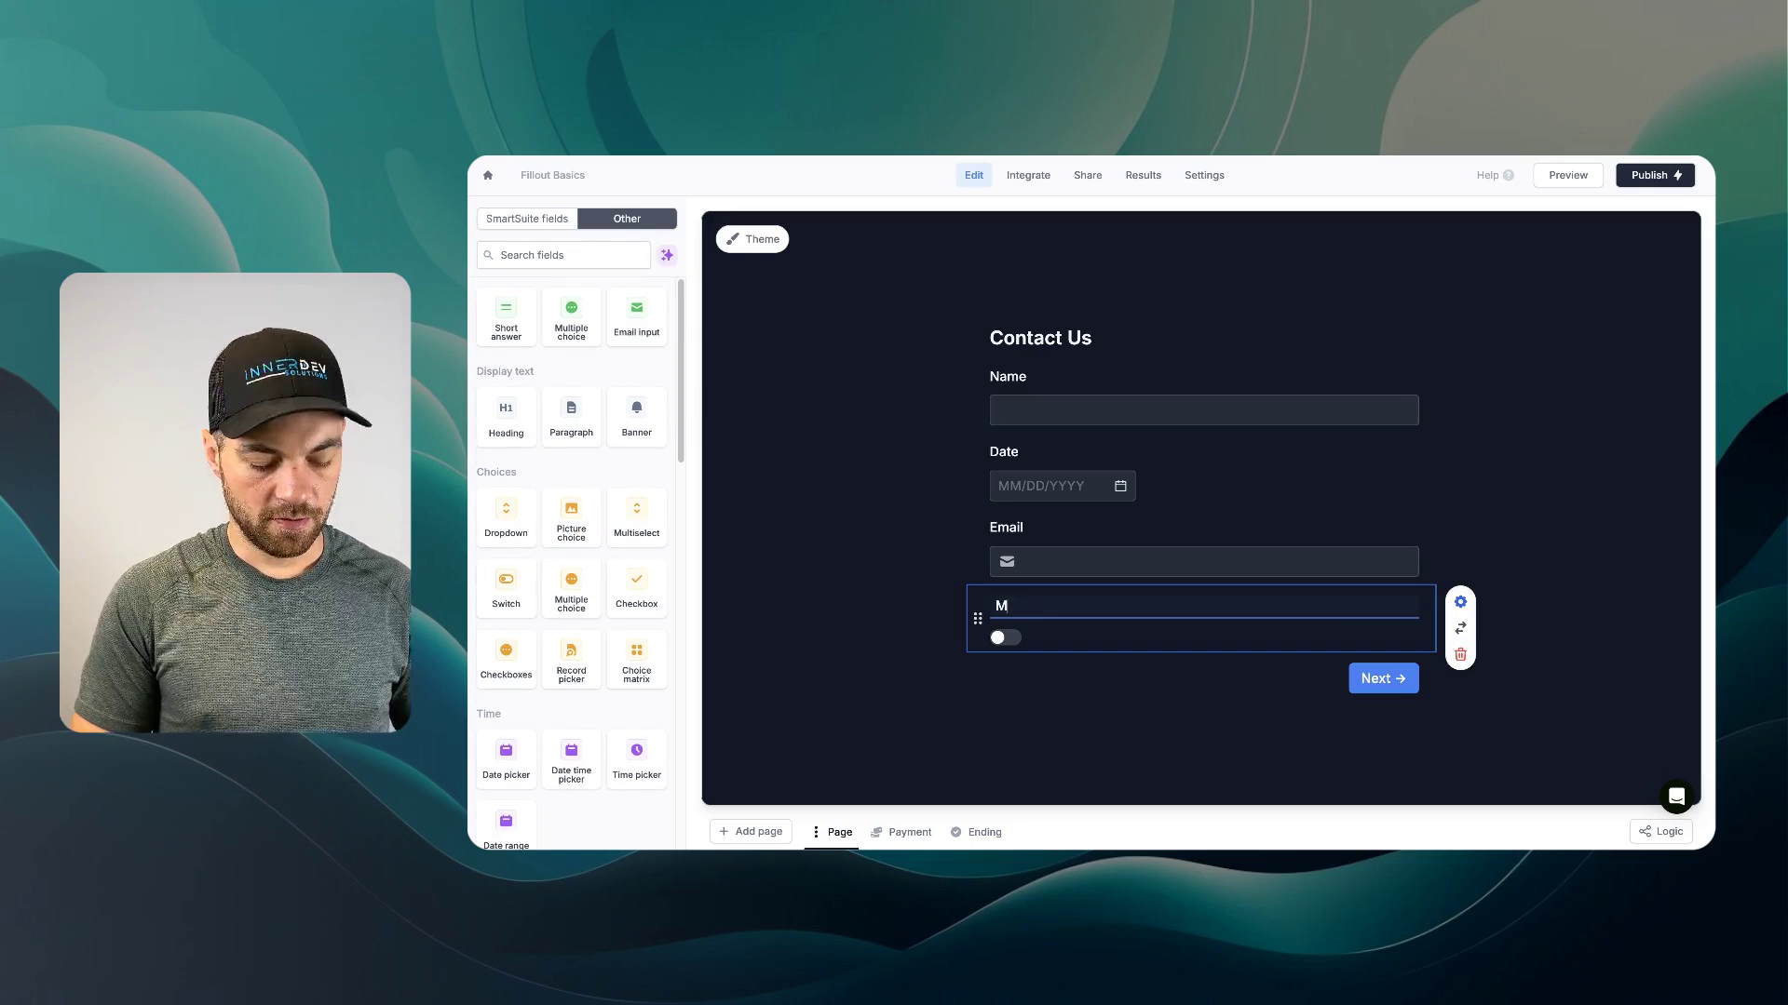
text(ake payment ahead of time?)
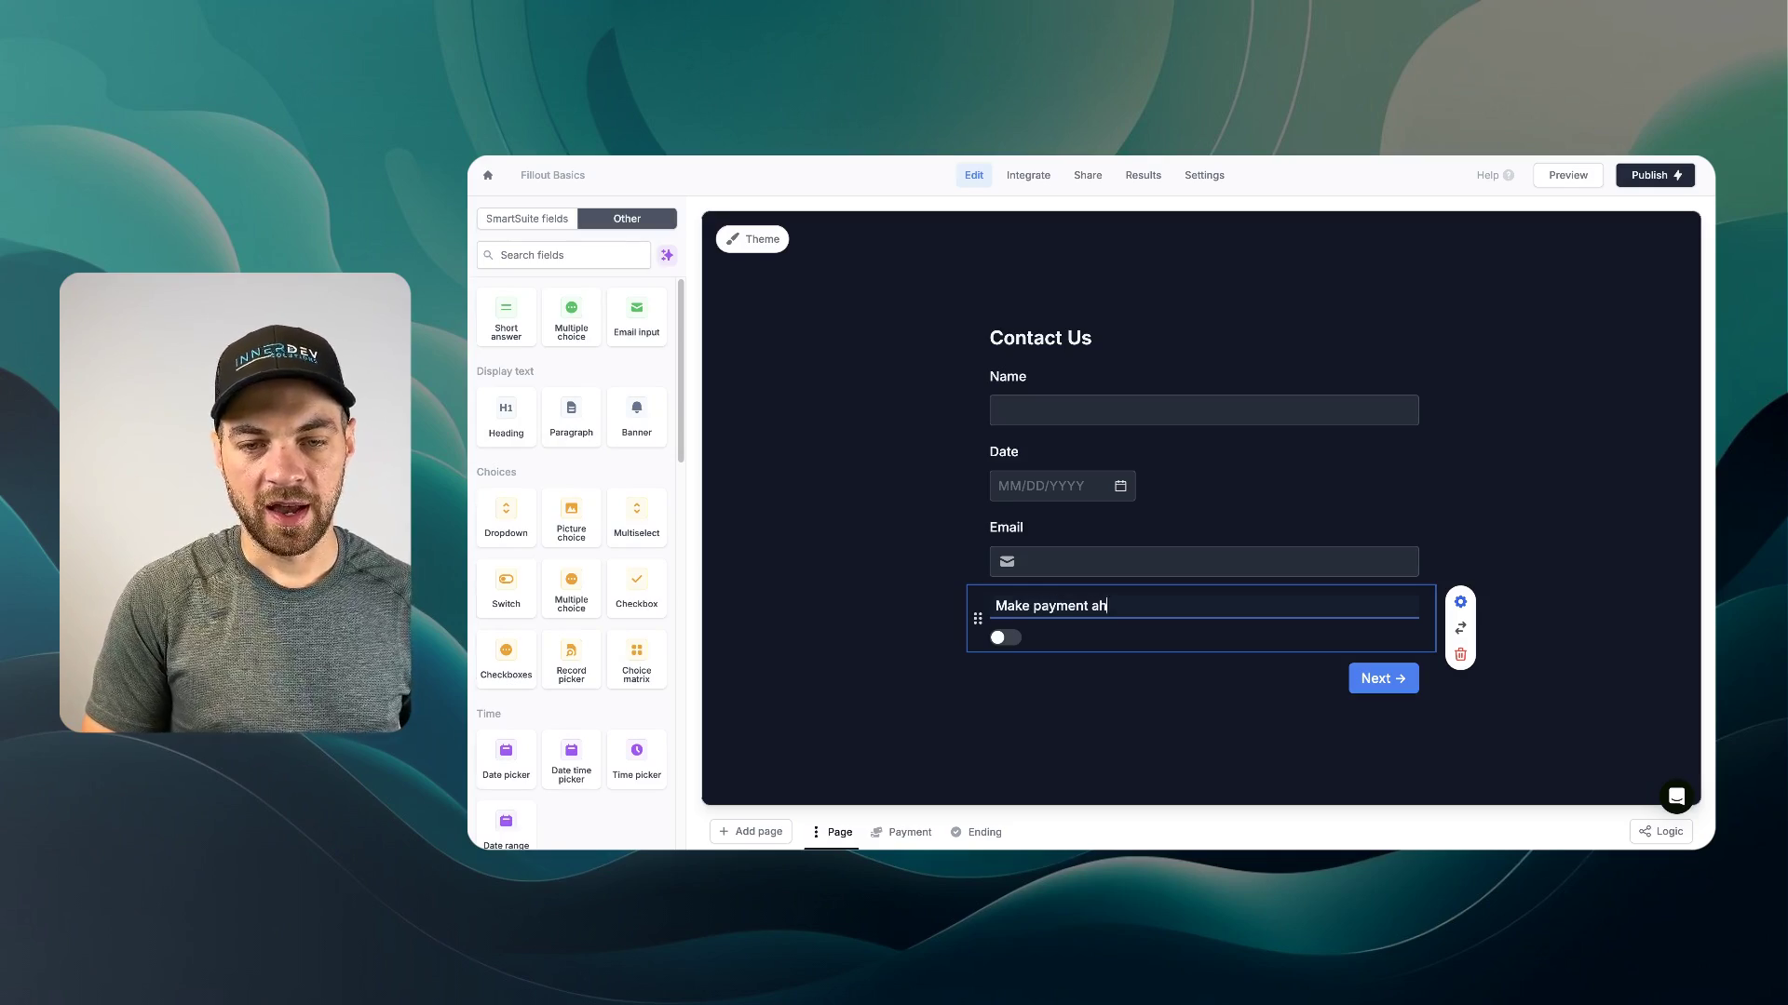
click(917, 534)
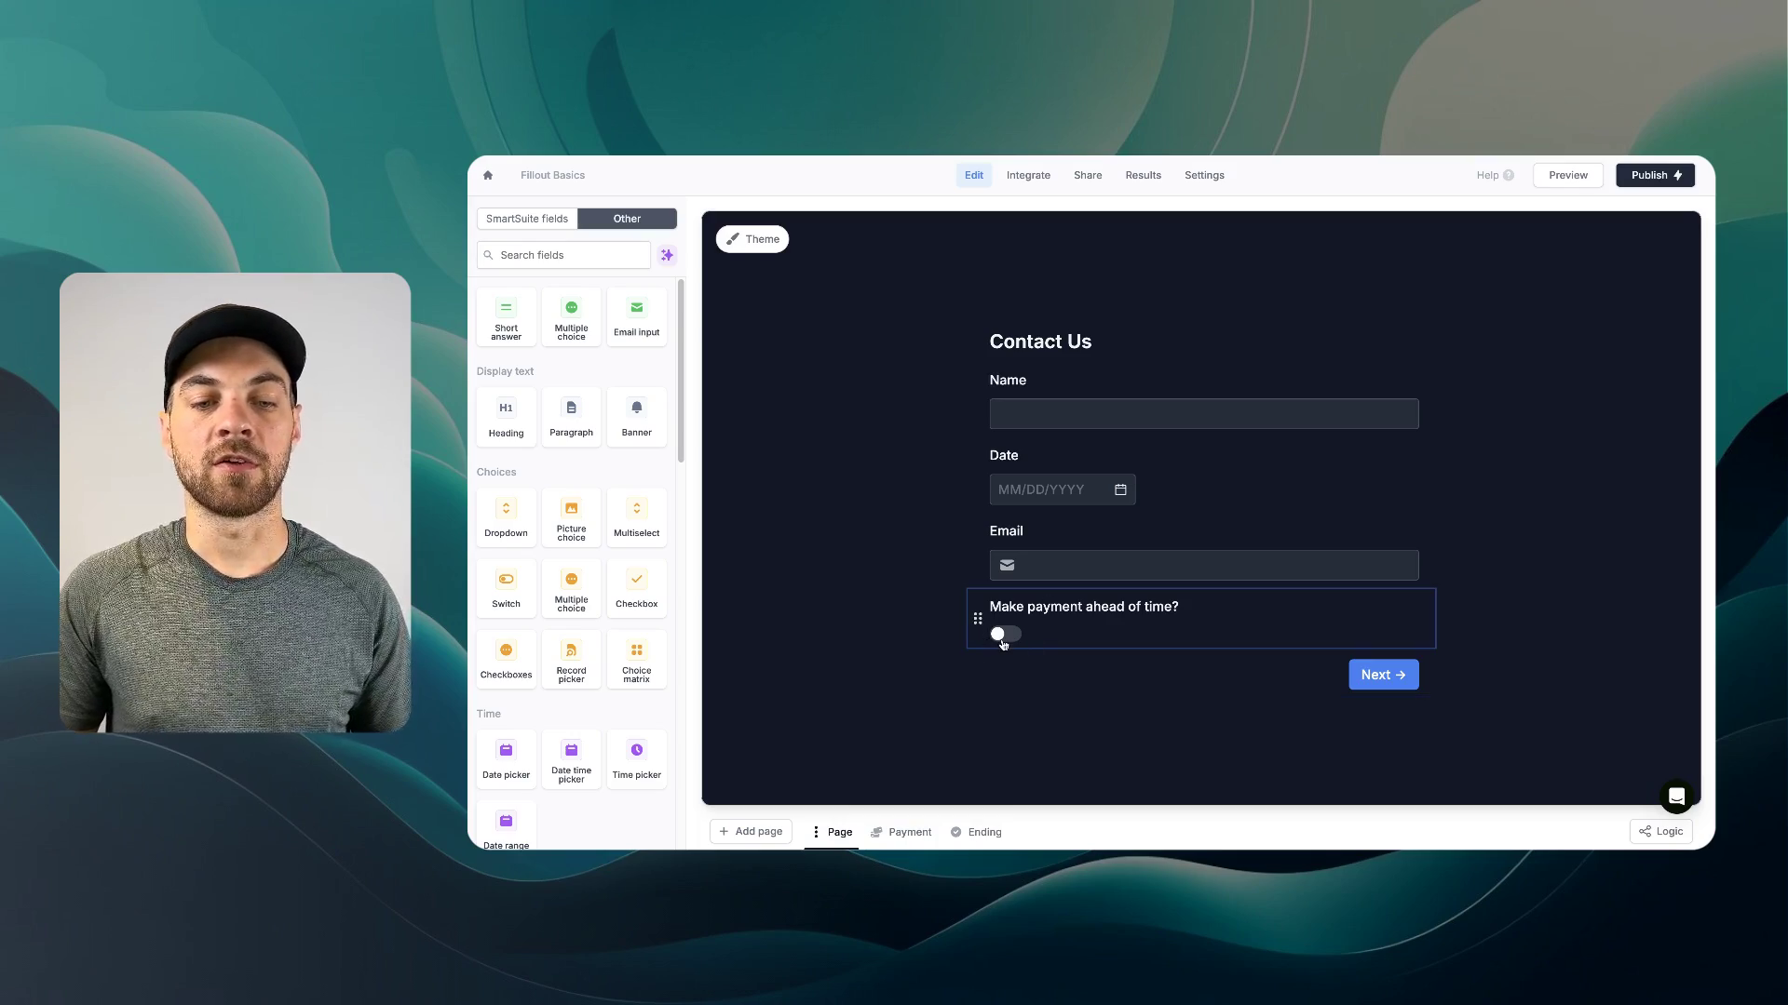
- In the page logic flow, route the form page to Ending and add a branch to Payment
click(1651, 835)
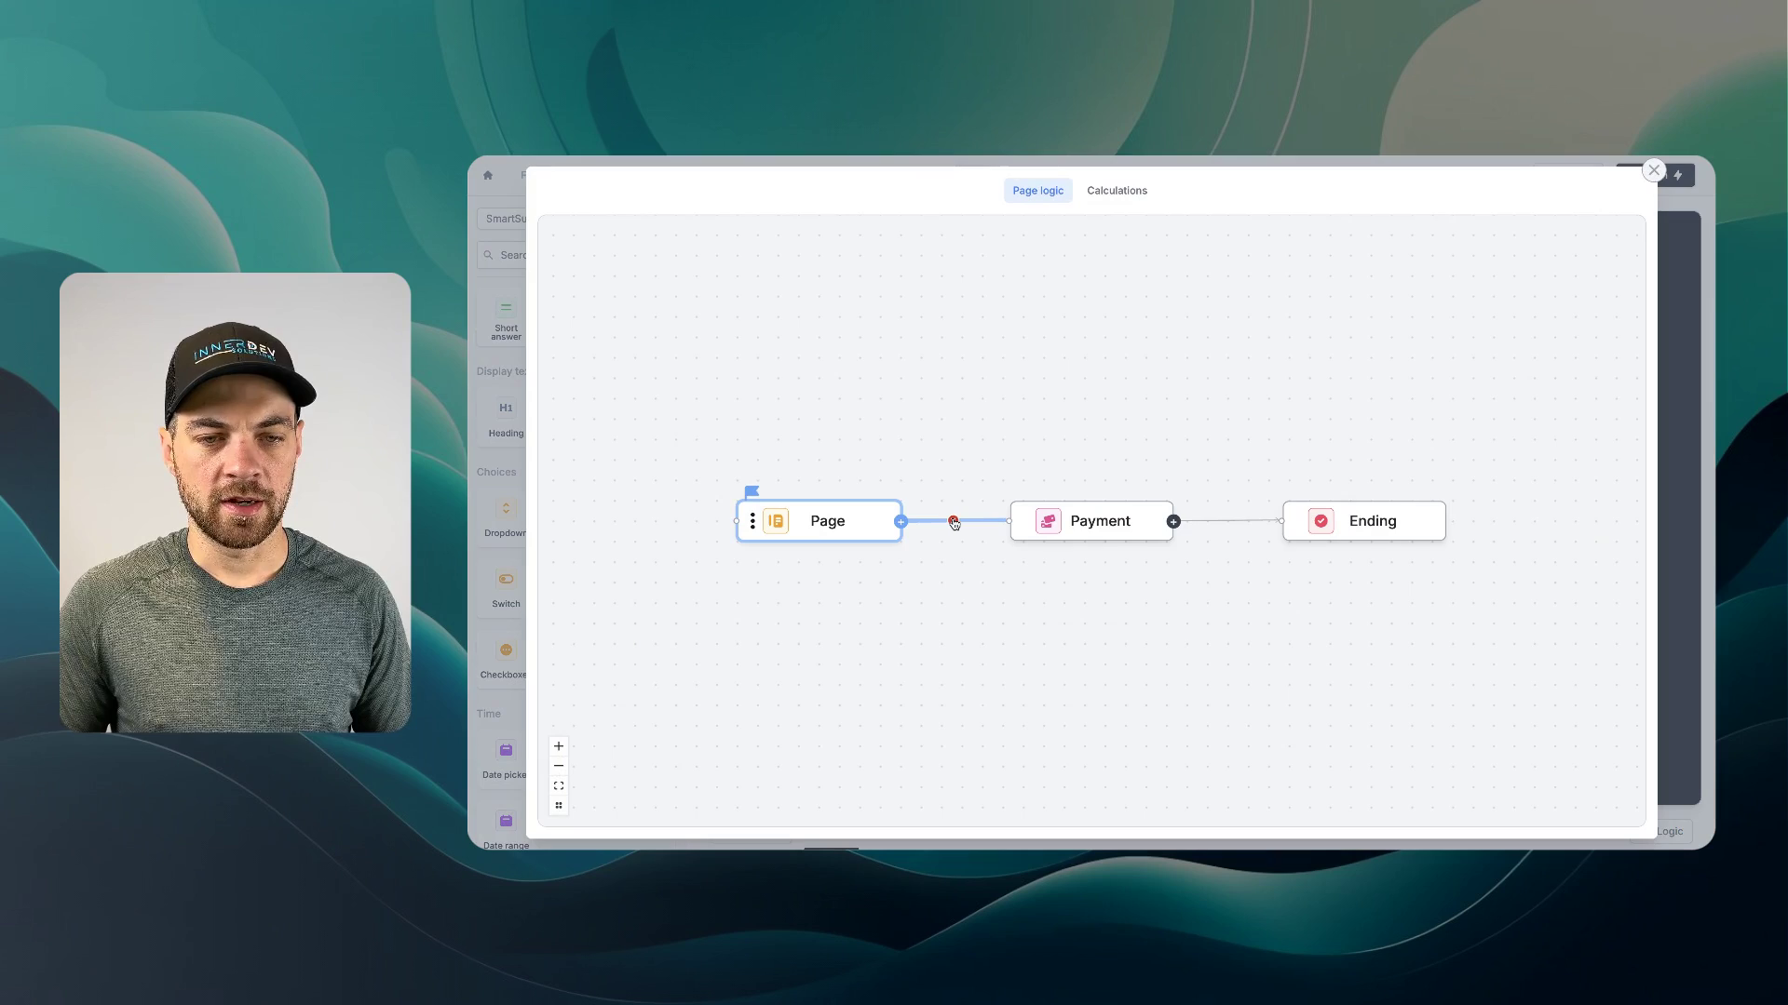
click(953, 522)
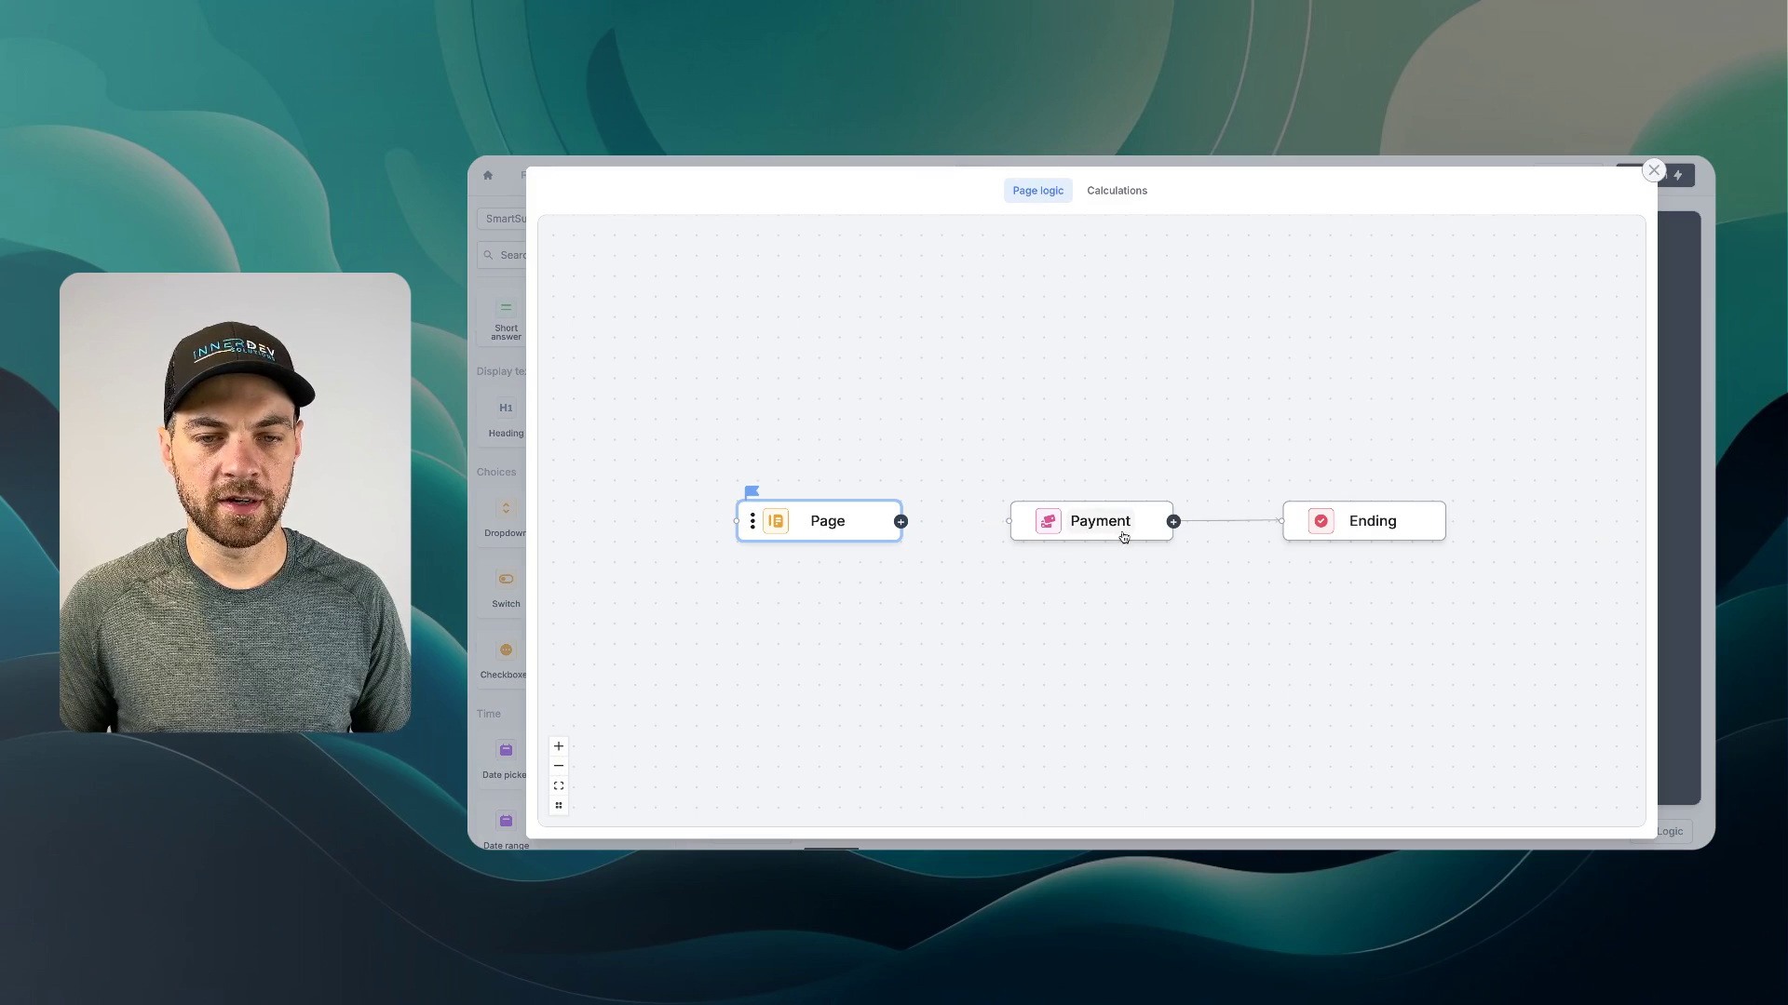
drag(1120, 534, 1129, 648)
drag(900, 522, 1282, 522)
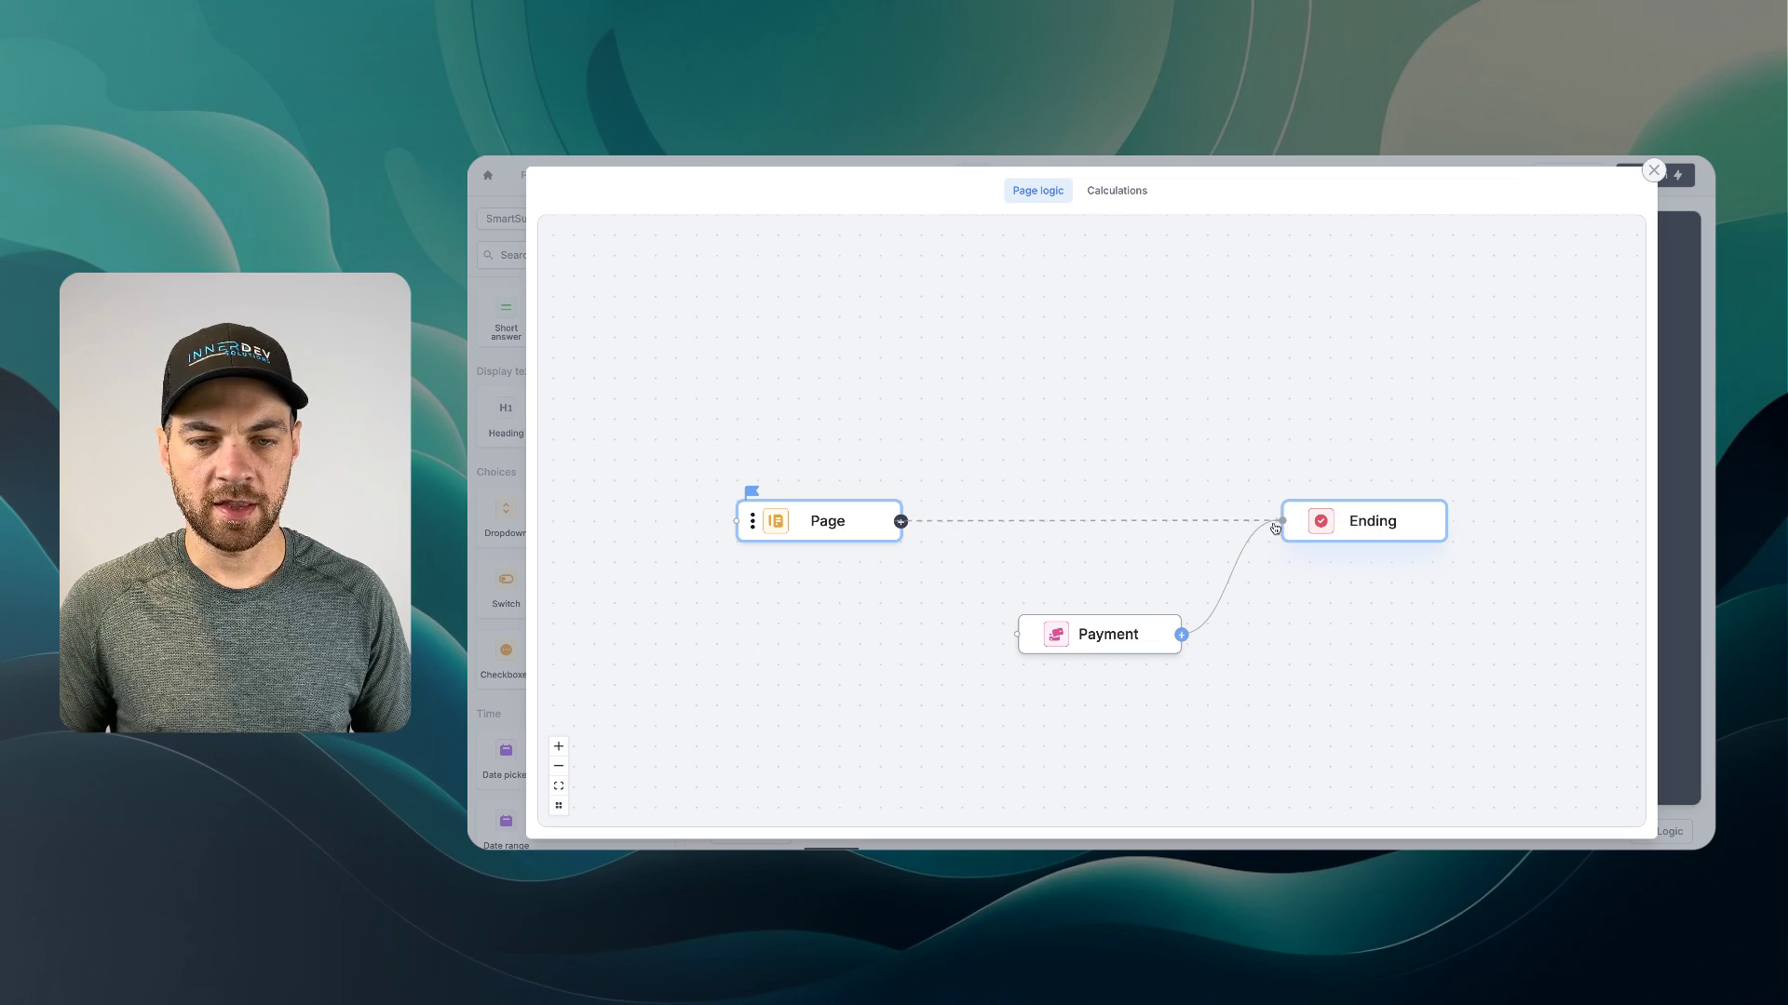
drag(900, 522, 1014, 637)
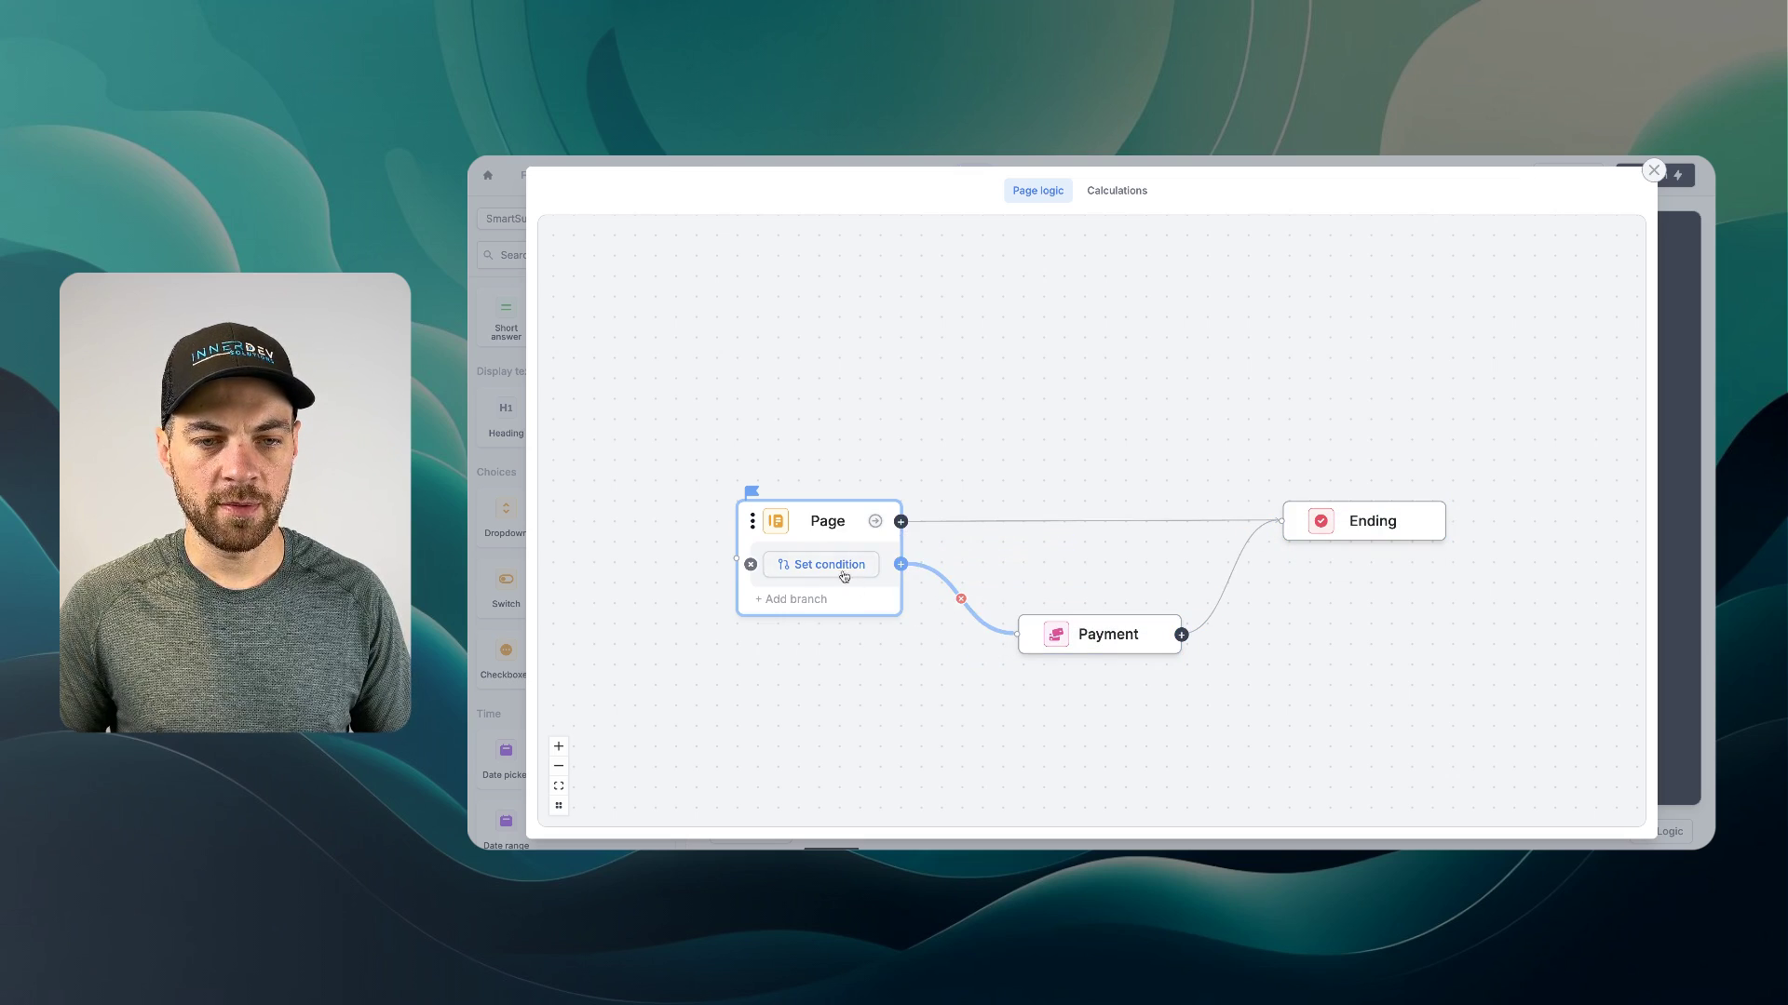
- Make the Payment branch conditional on 'Make payment ahead of time?' being set
click(826, 565)
click(815, 620)
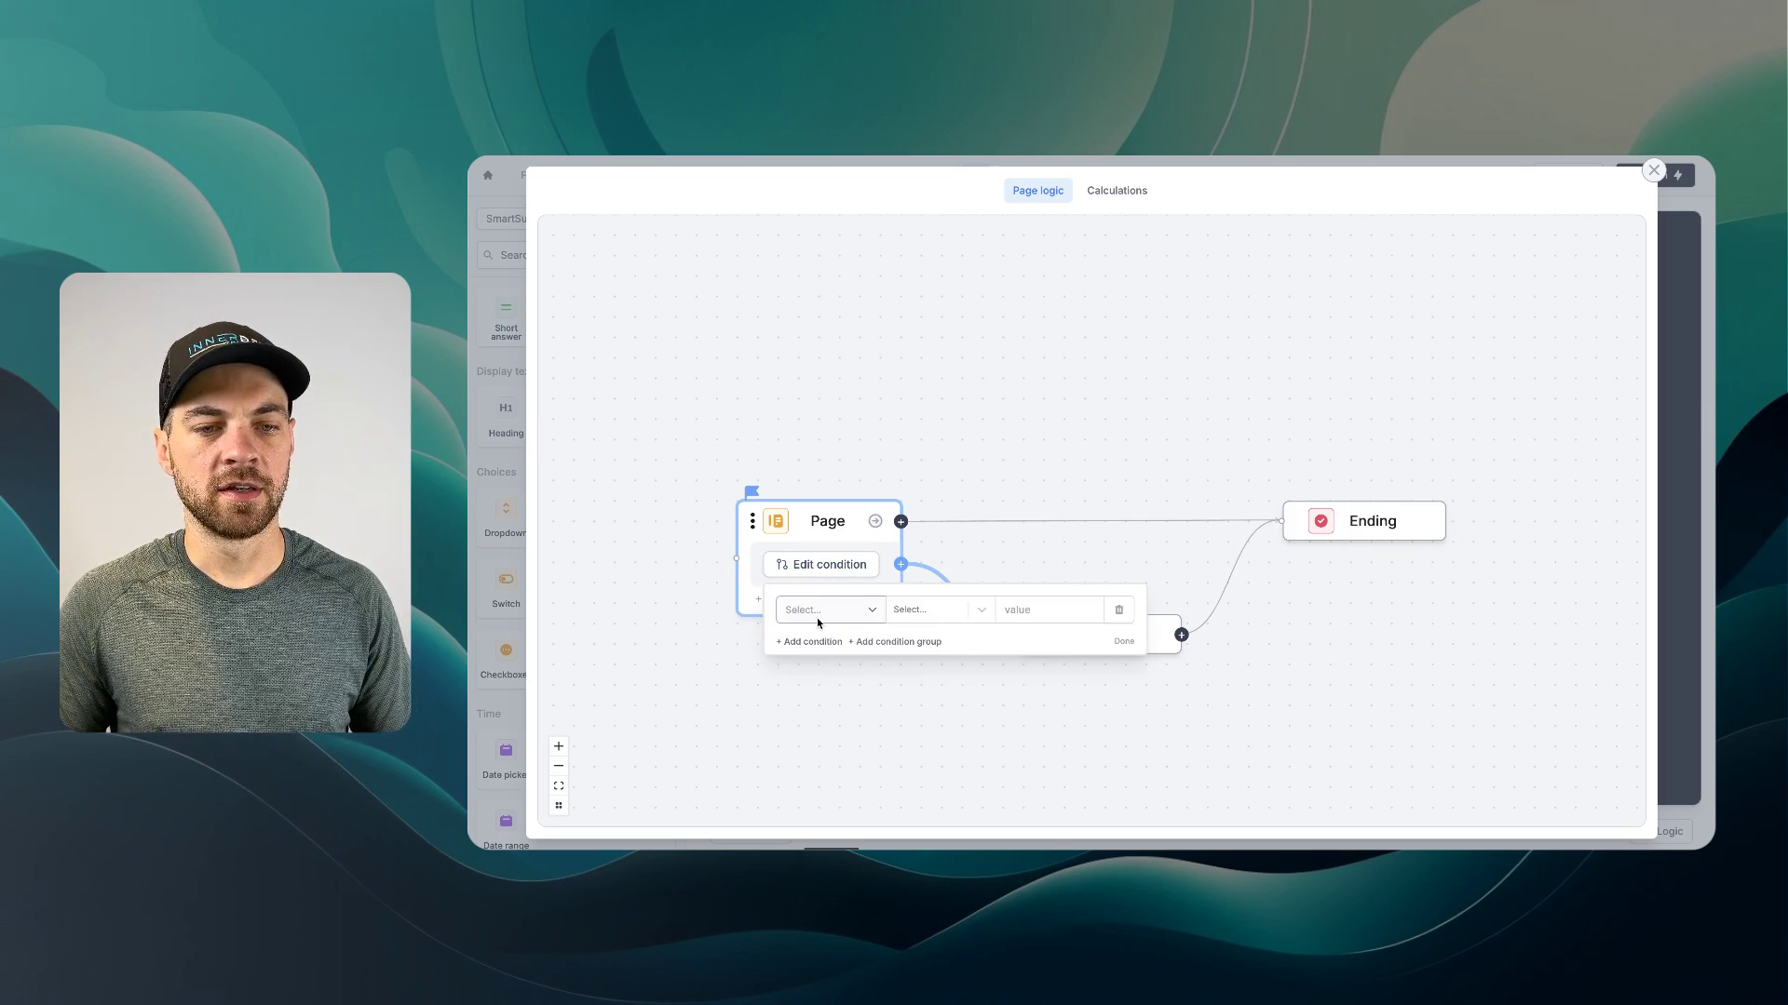
click(818, 615)
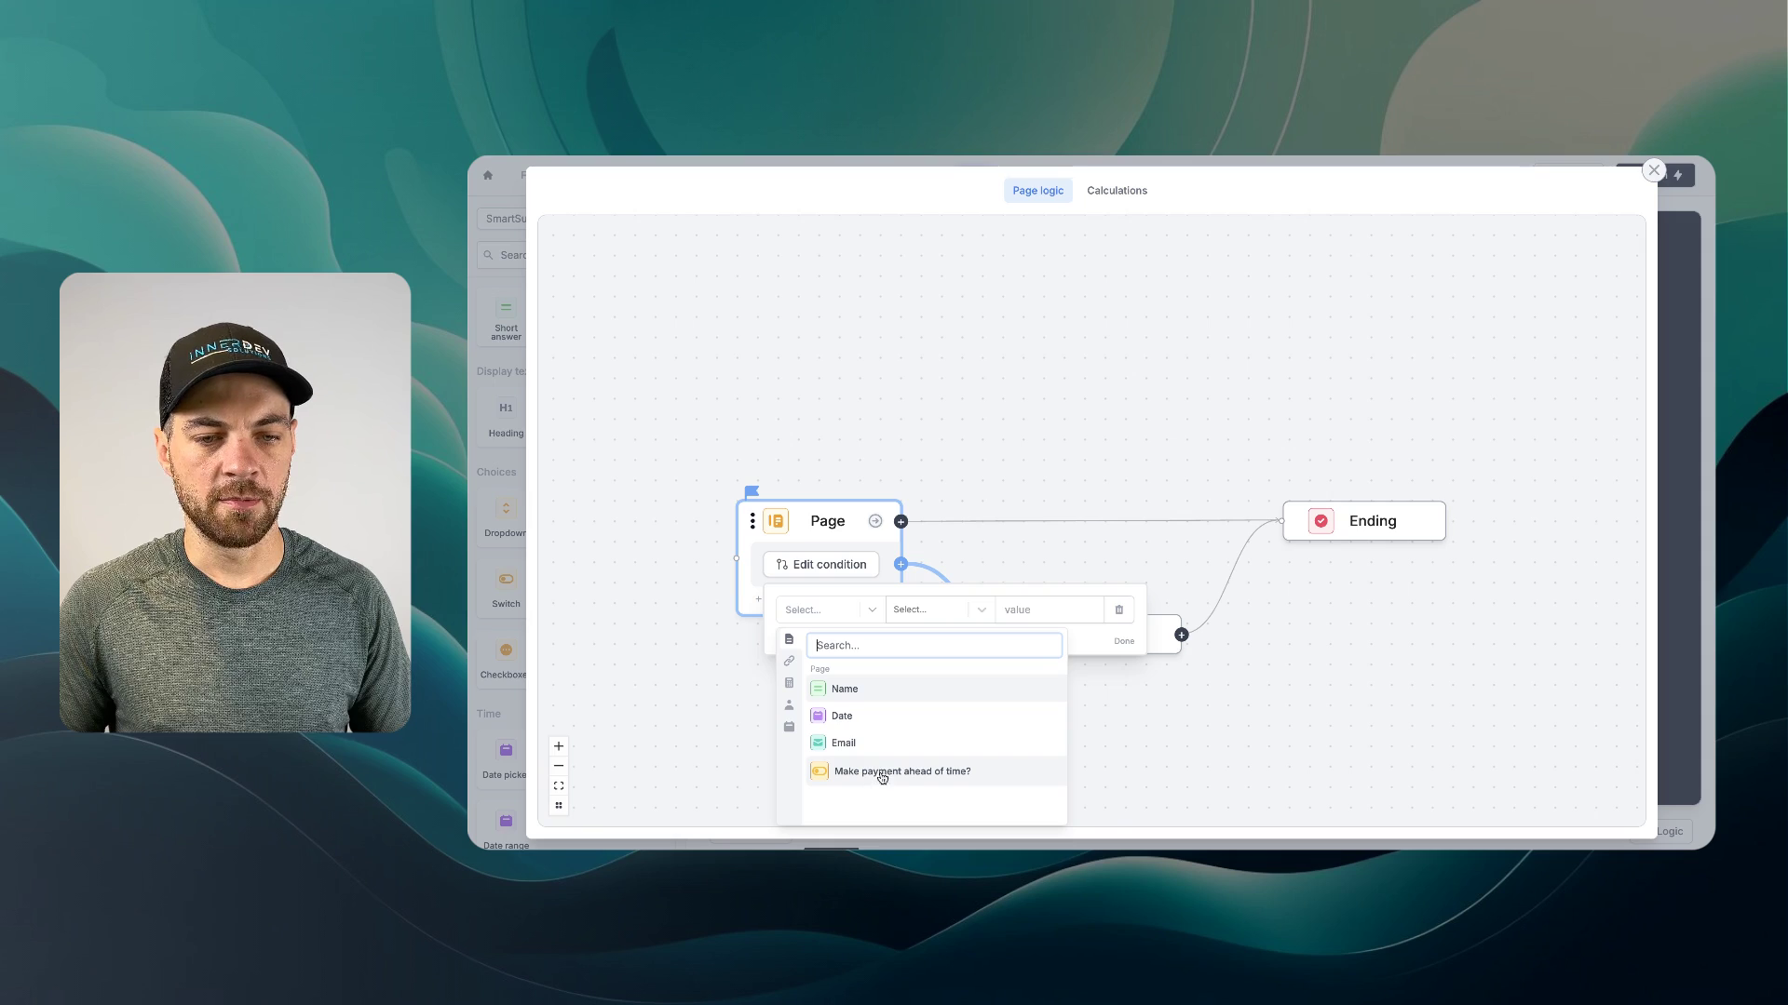
click(970, 780)
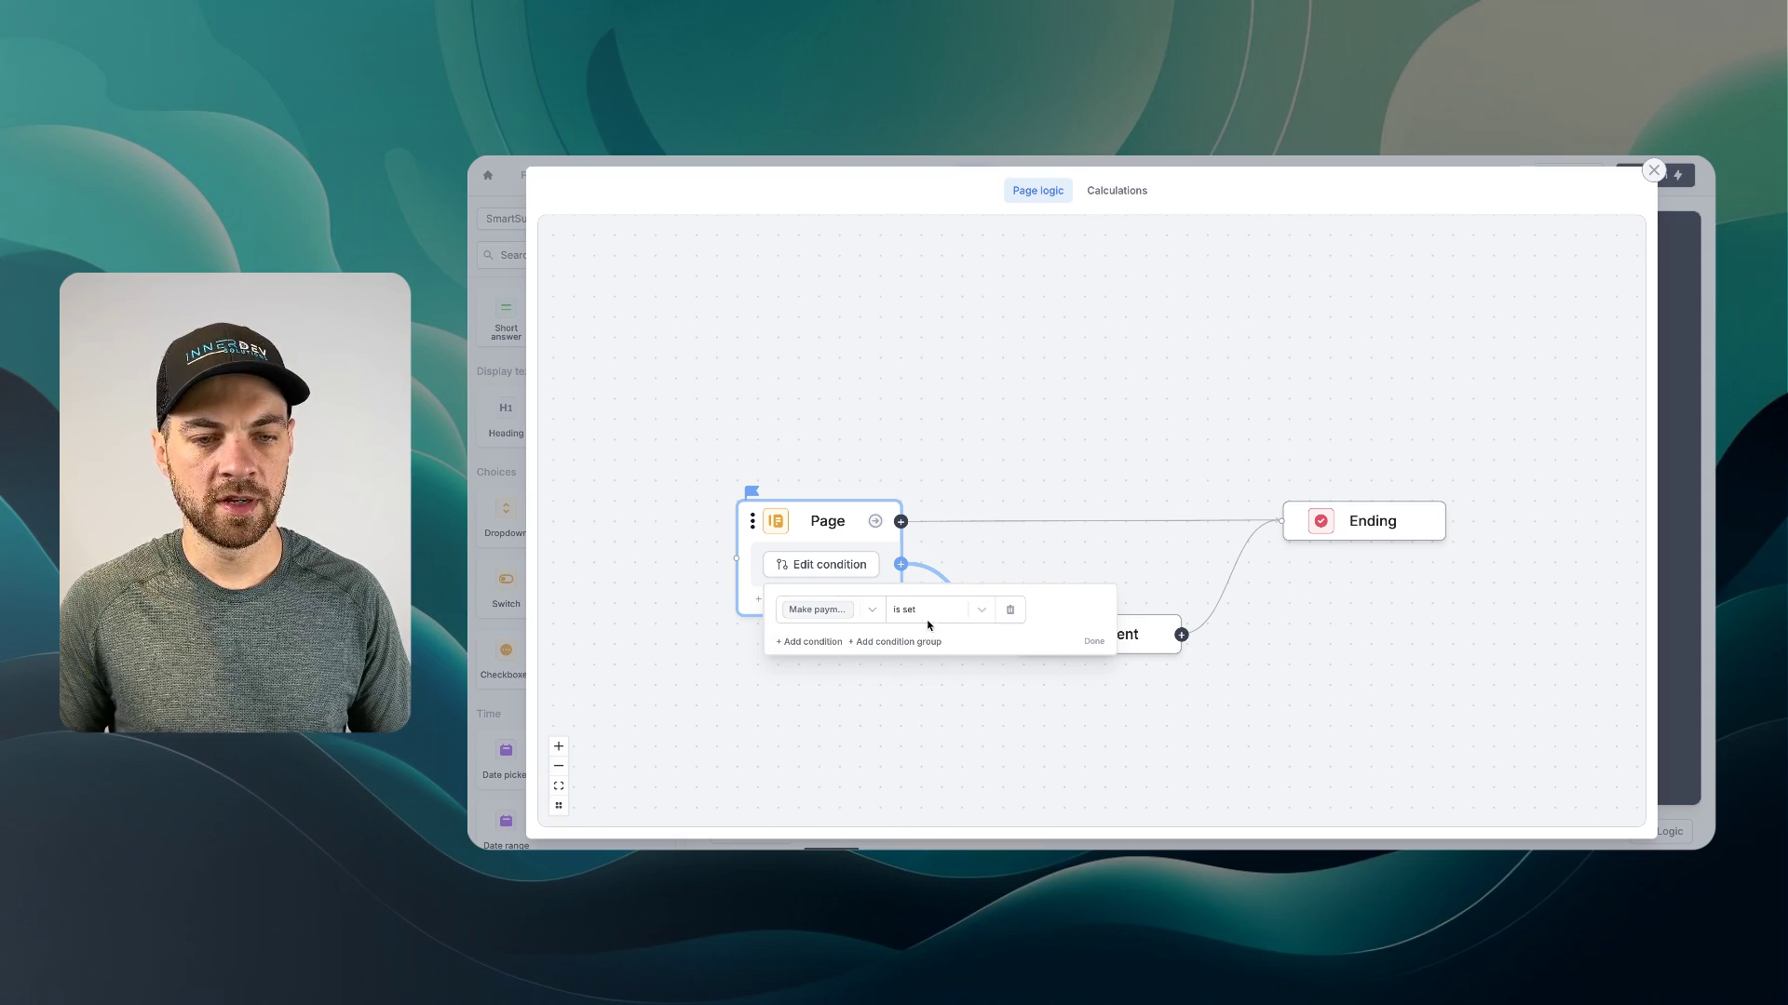
click(988, 449)
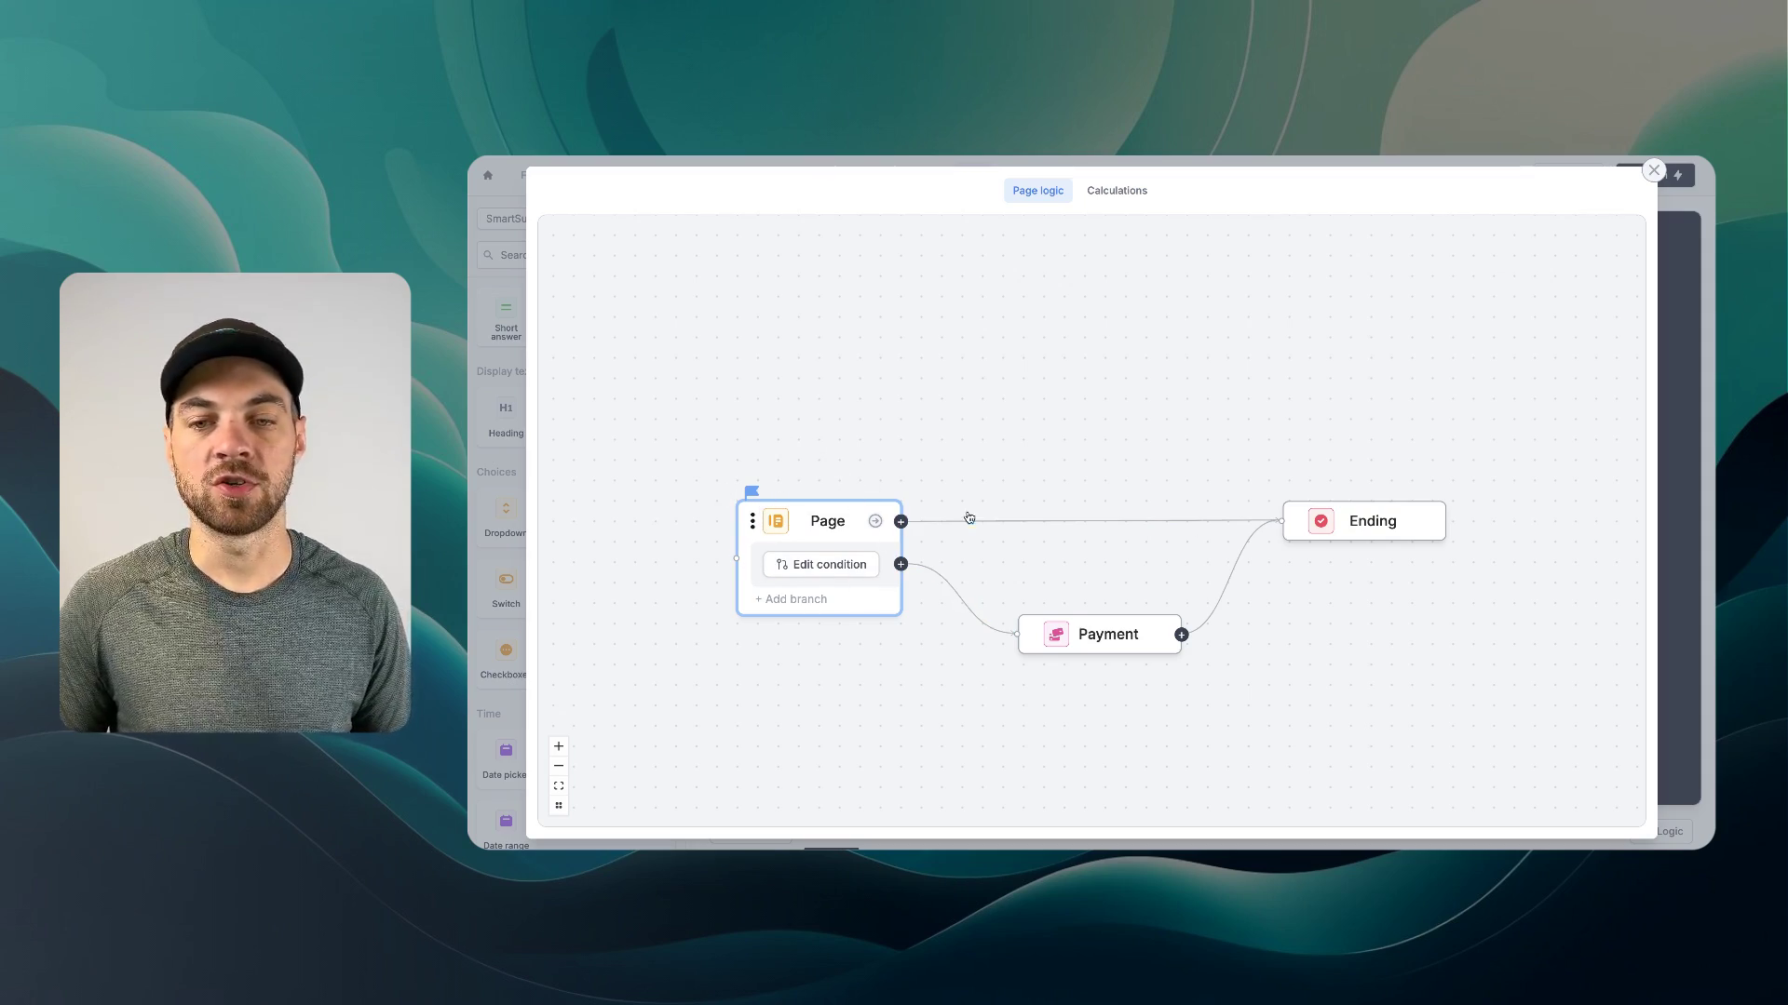
click(1654, 170)
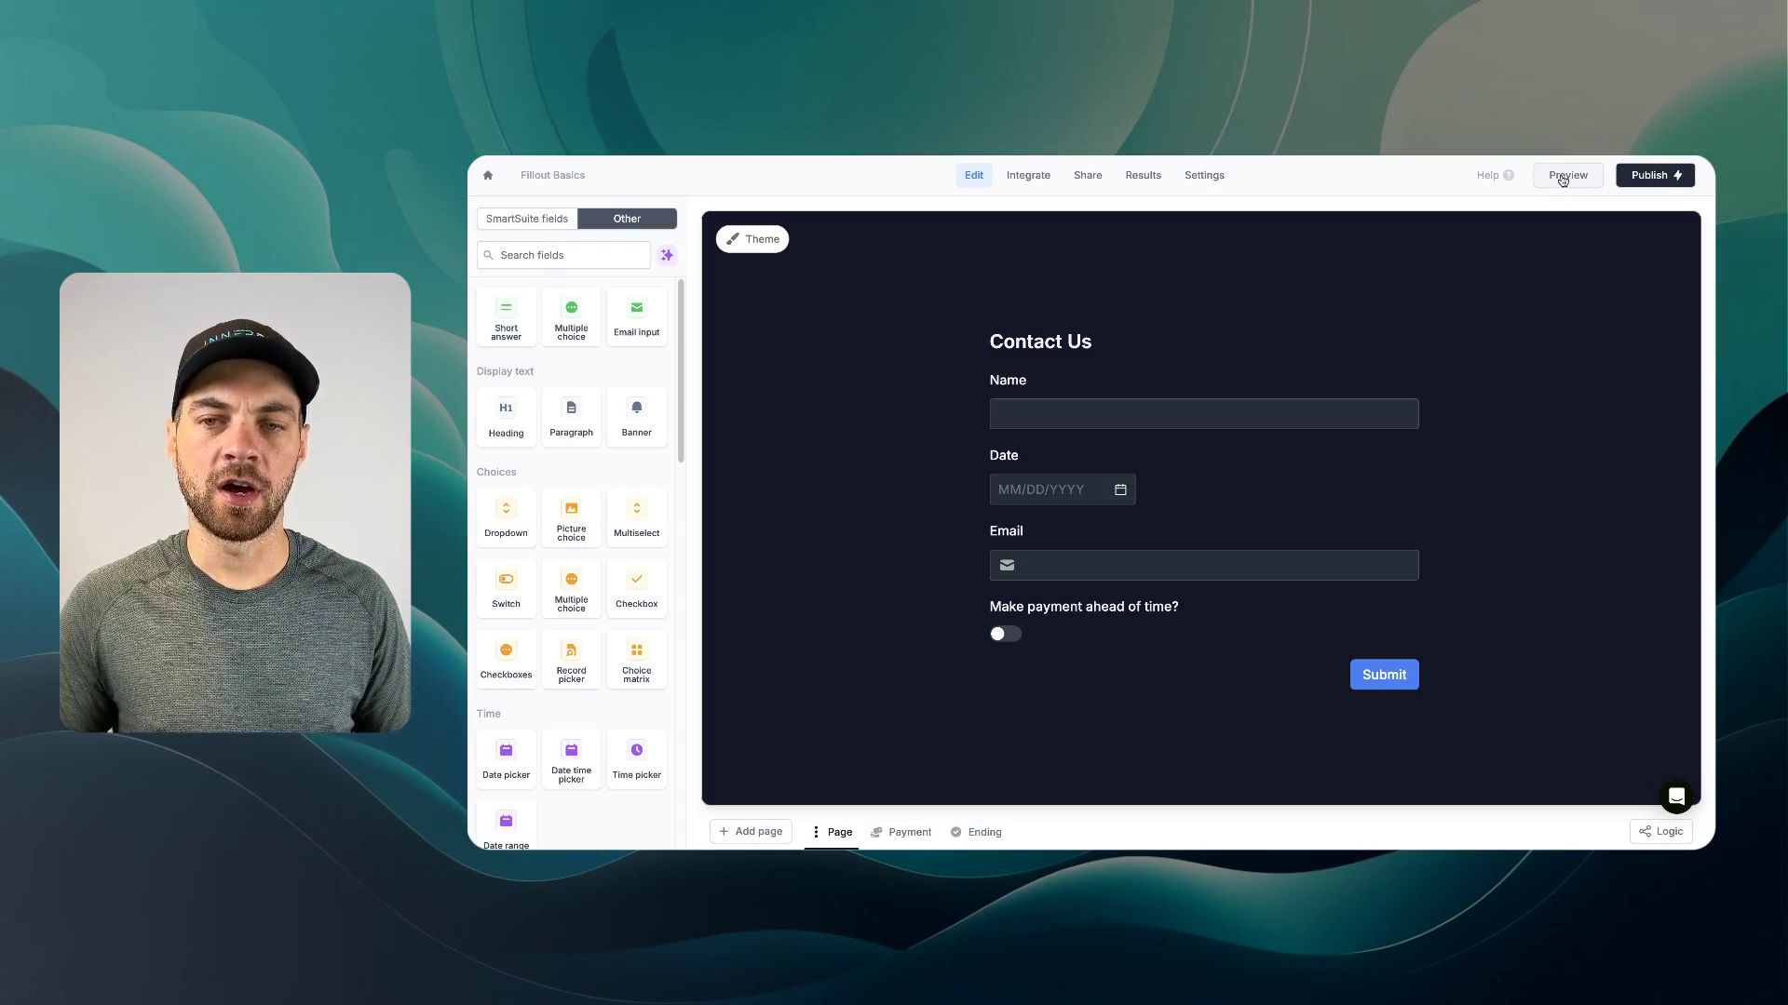
click(1562, 177)
text(TE)
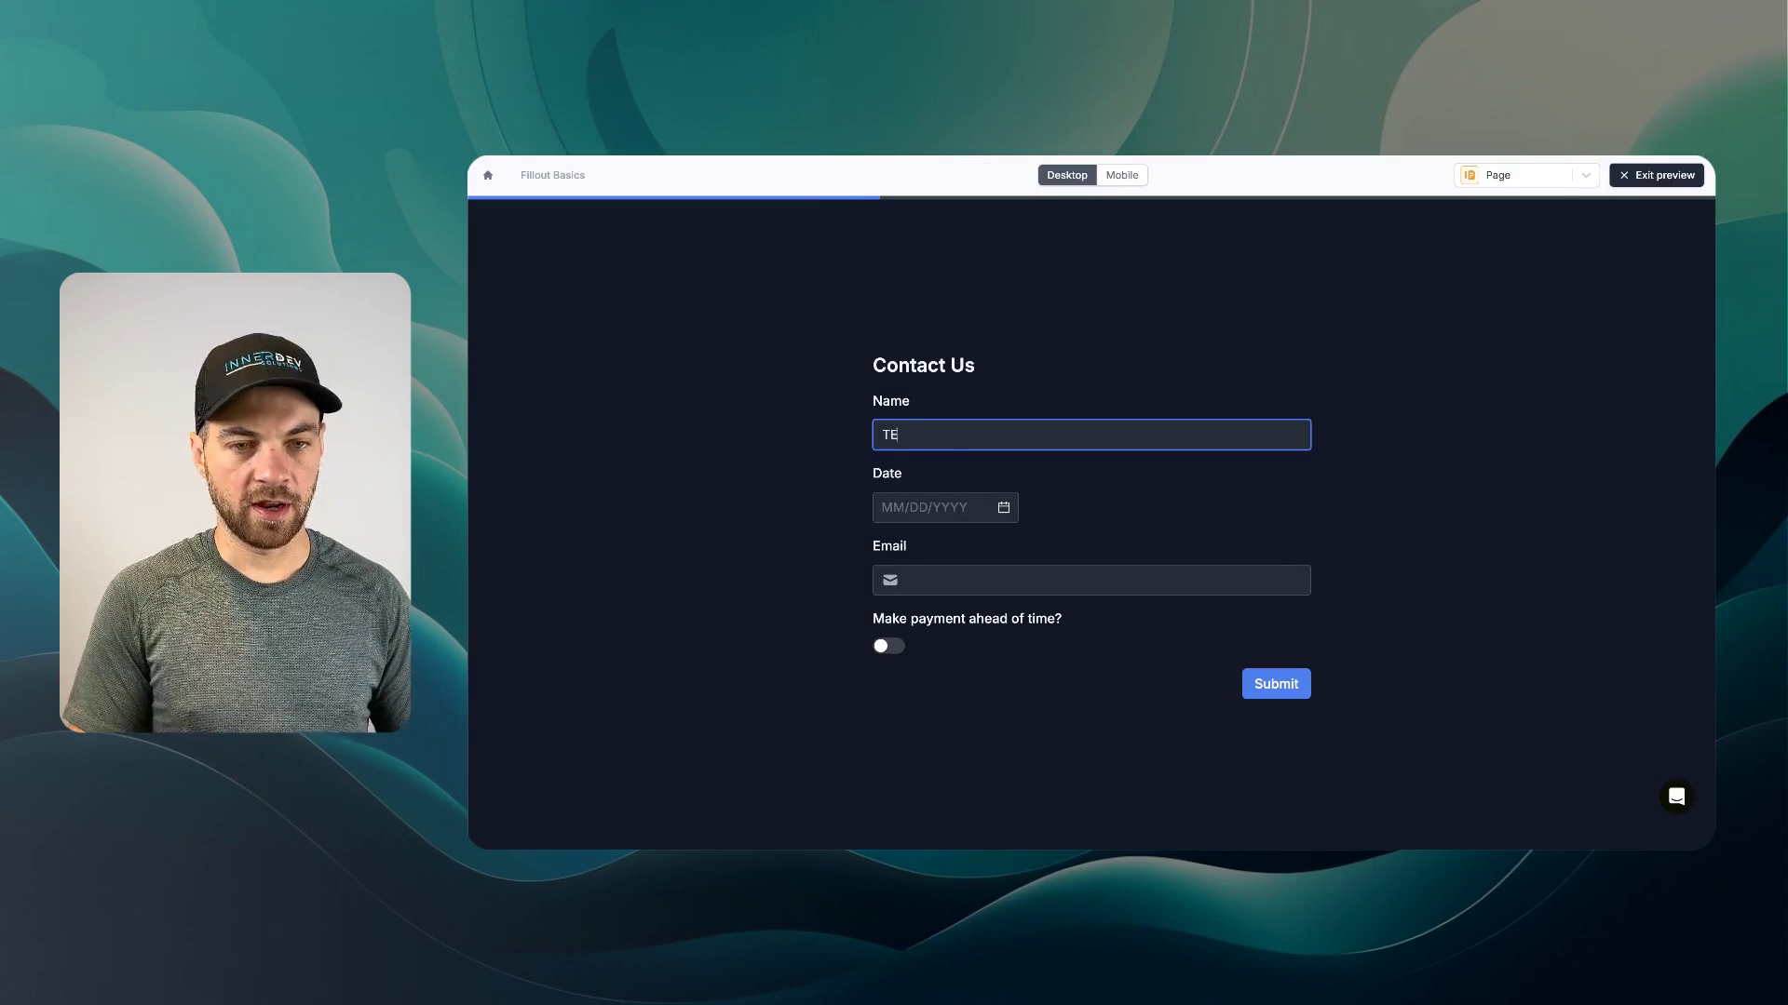
text(st)
key(Tab)
key(Return)
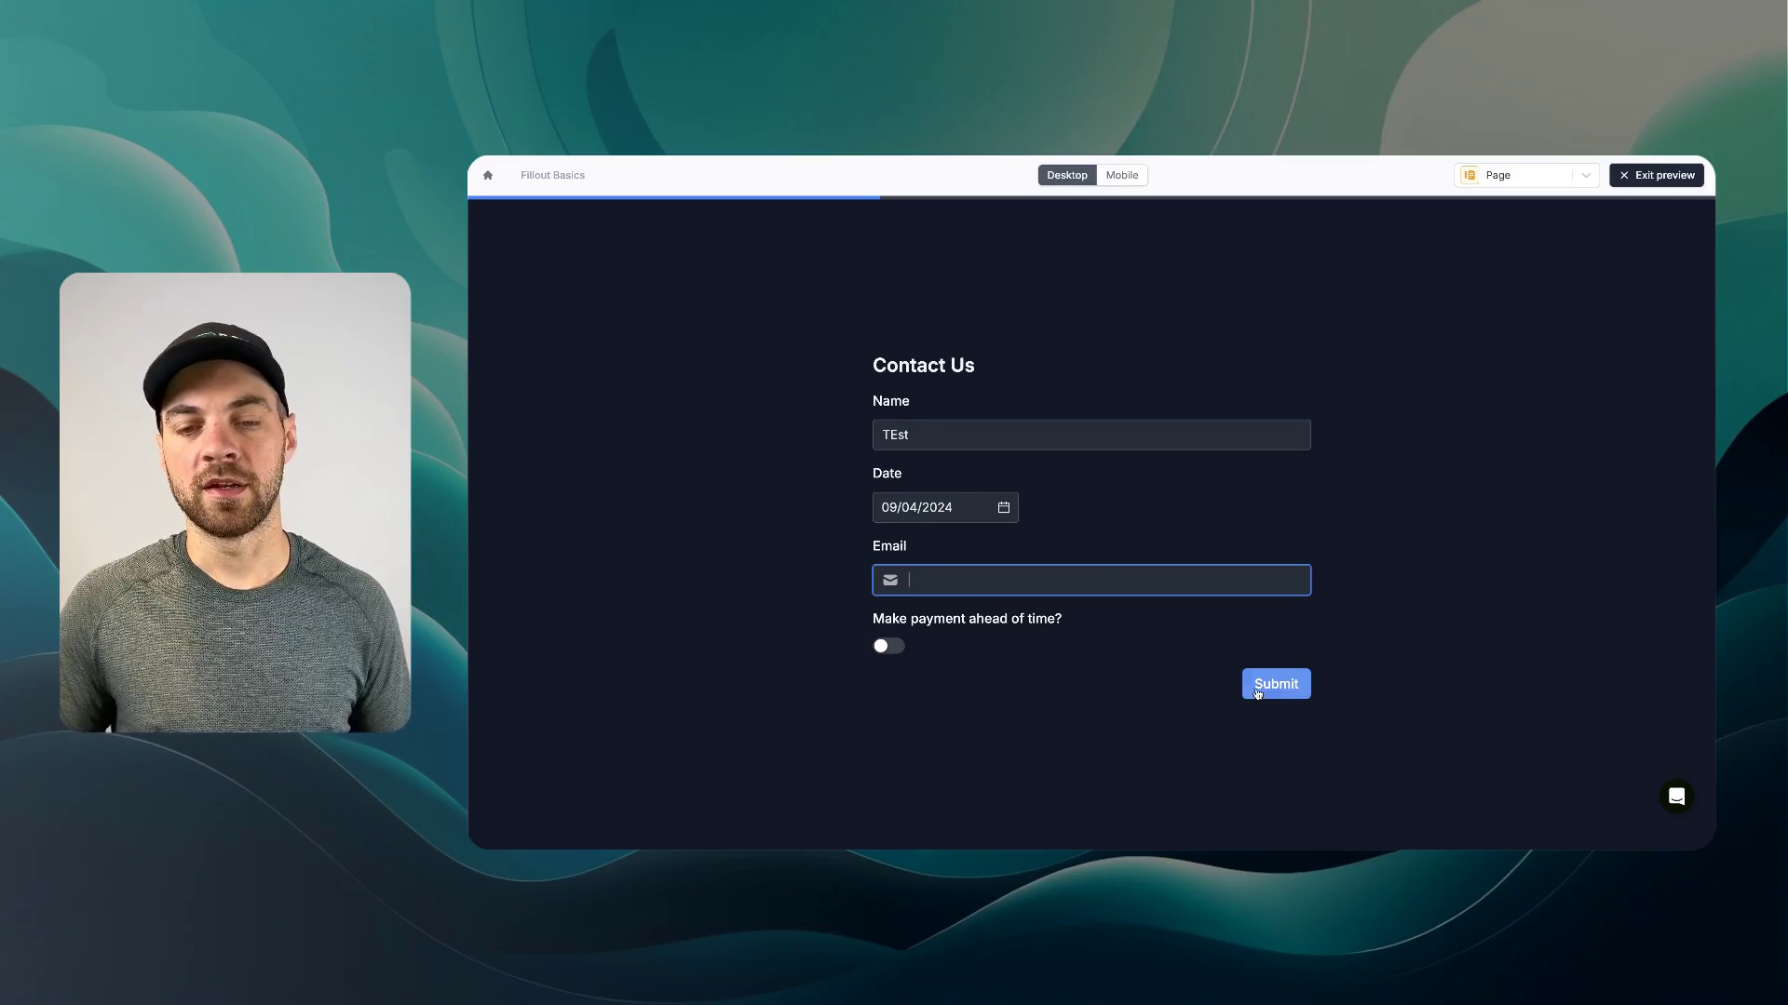
click(881, 649)
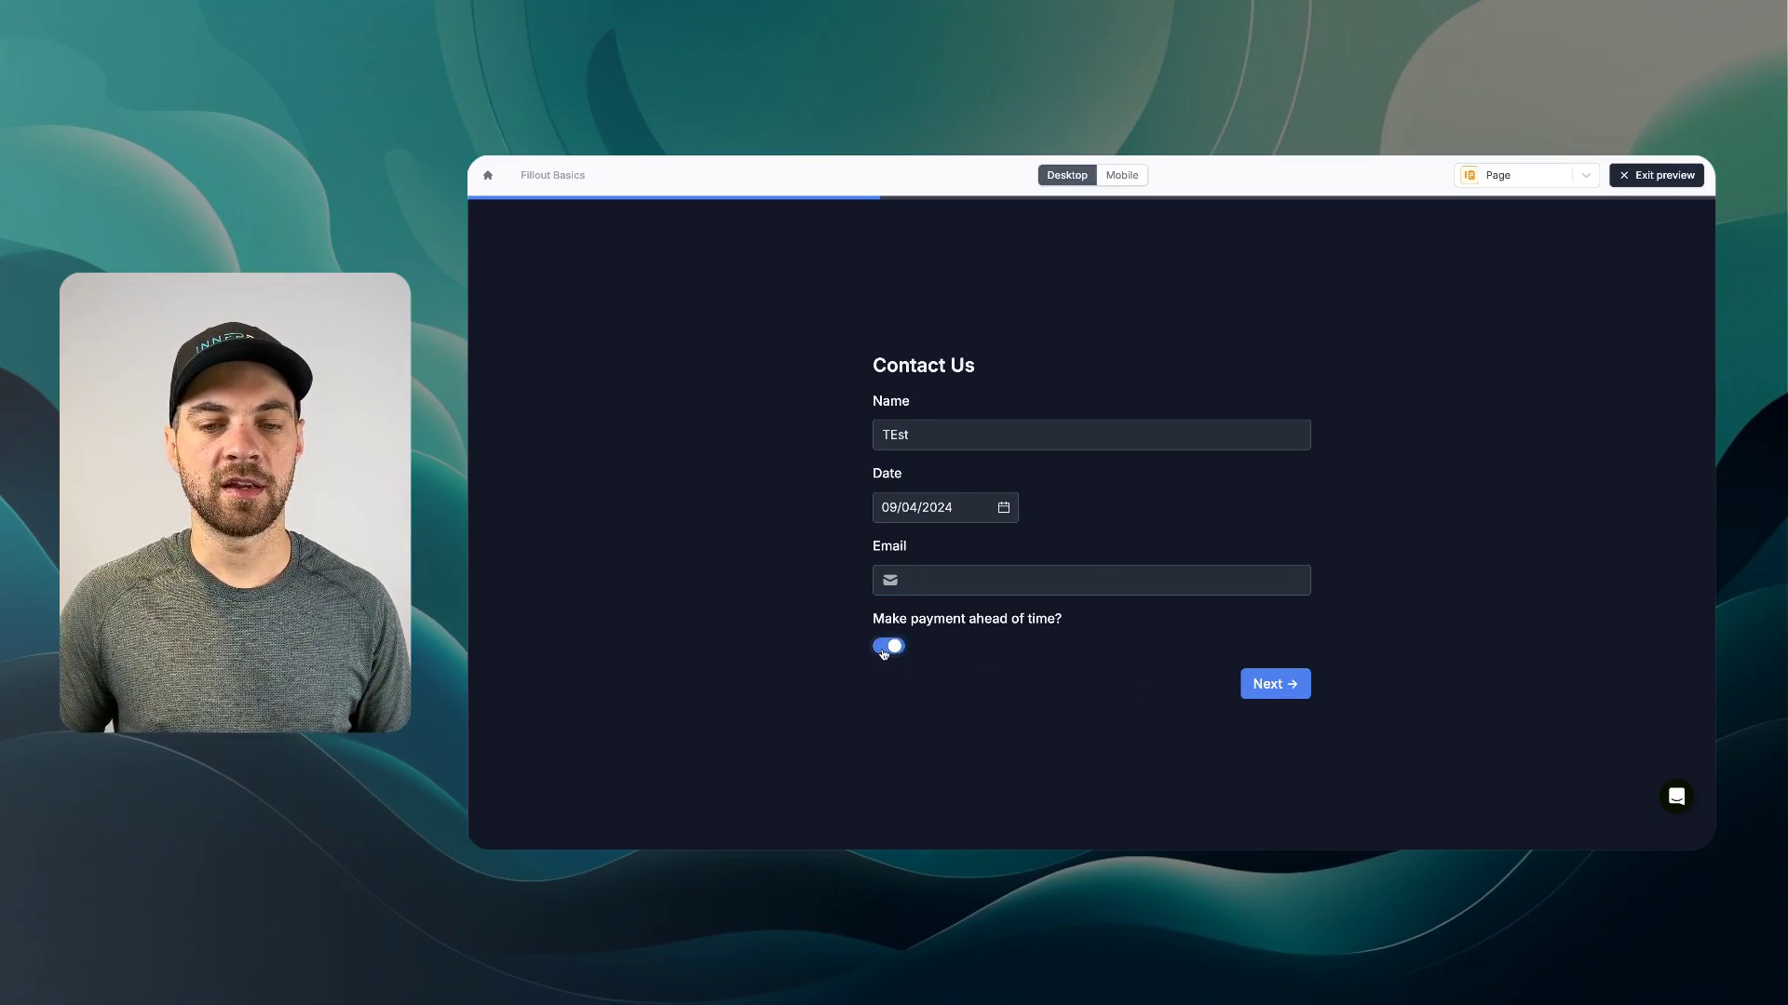
click(1276, 685)
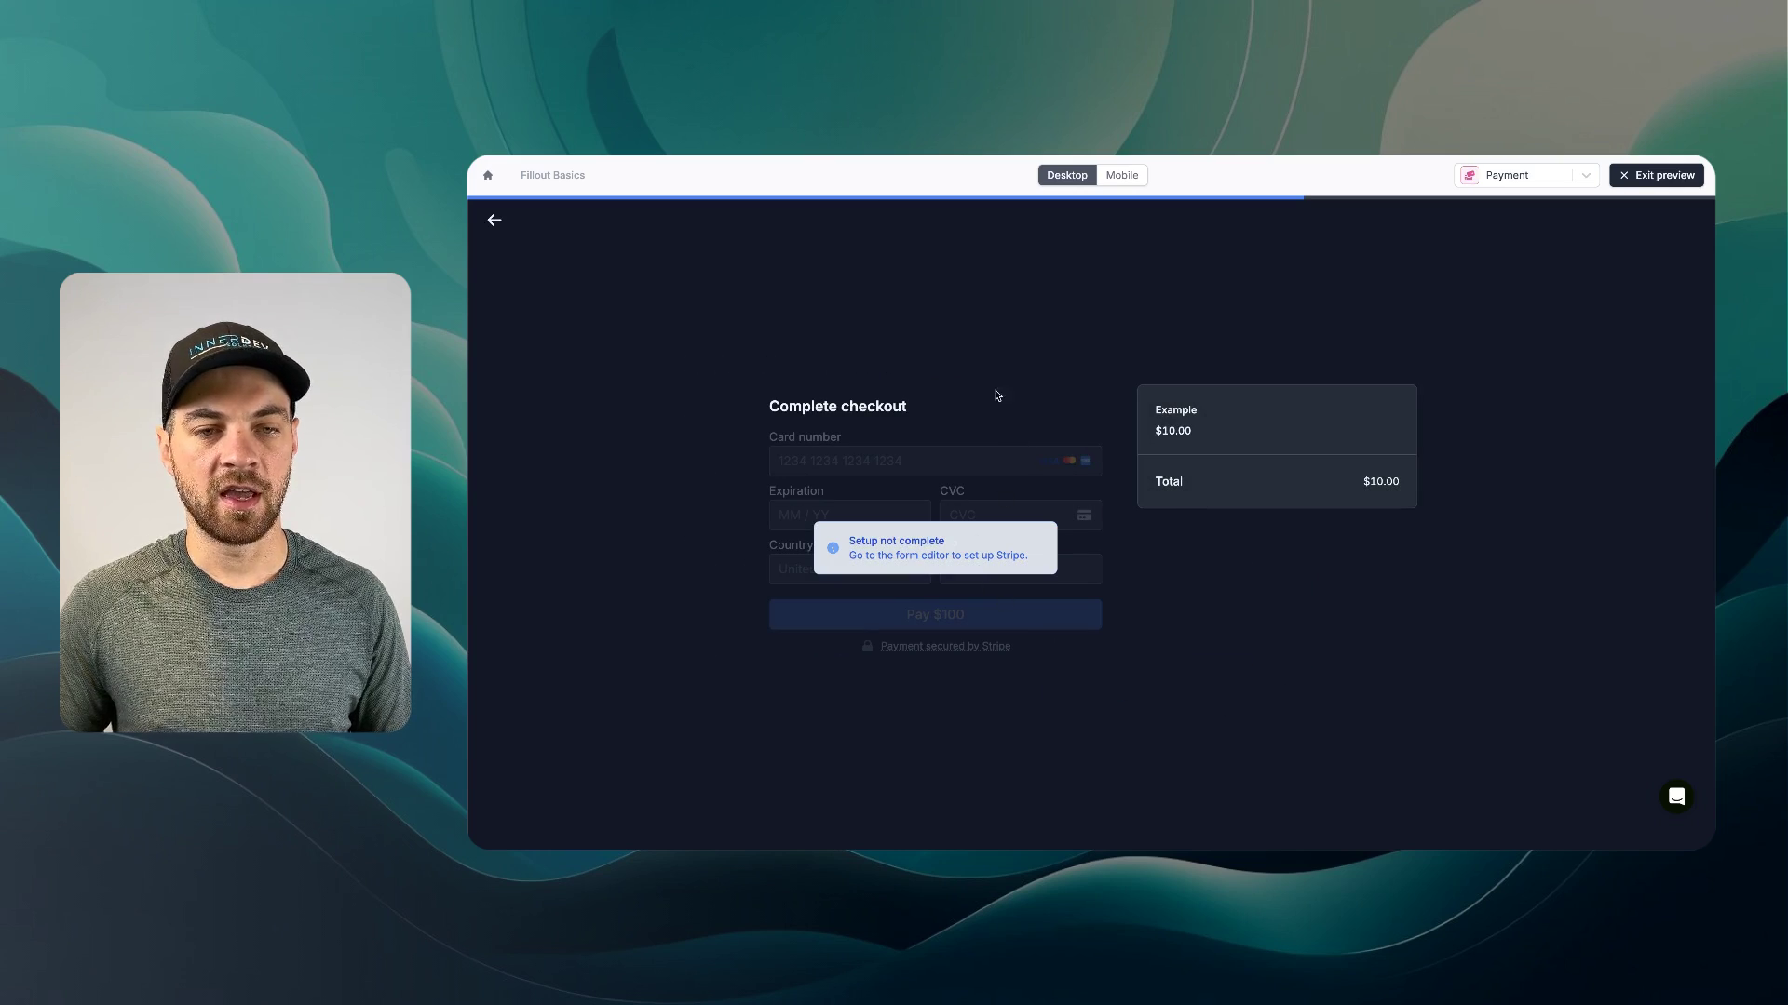
click(1657, 176)
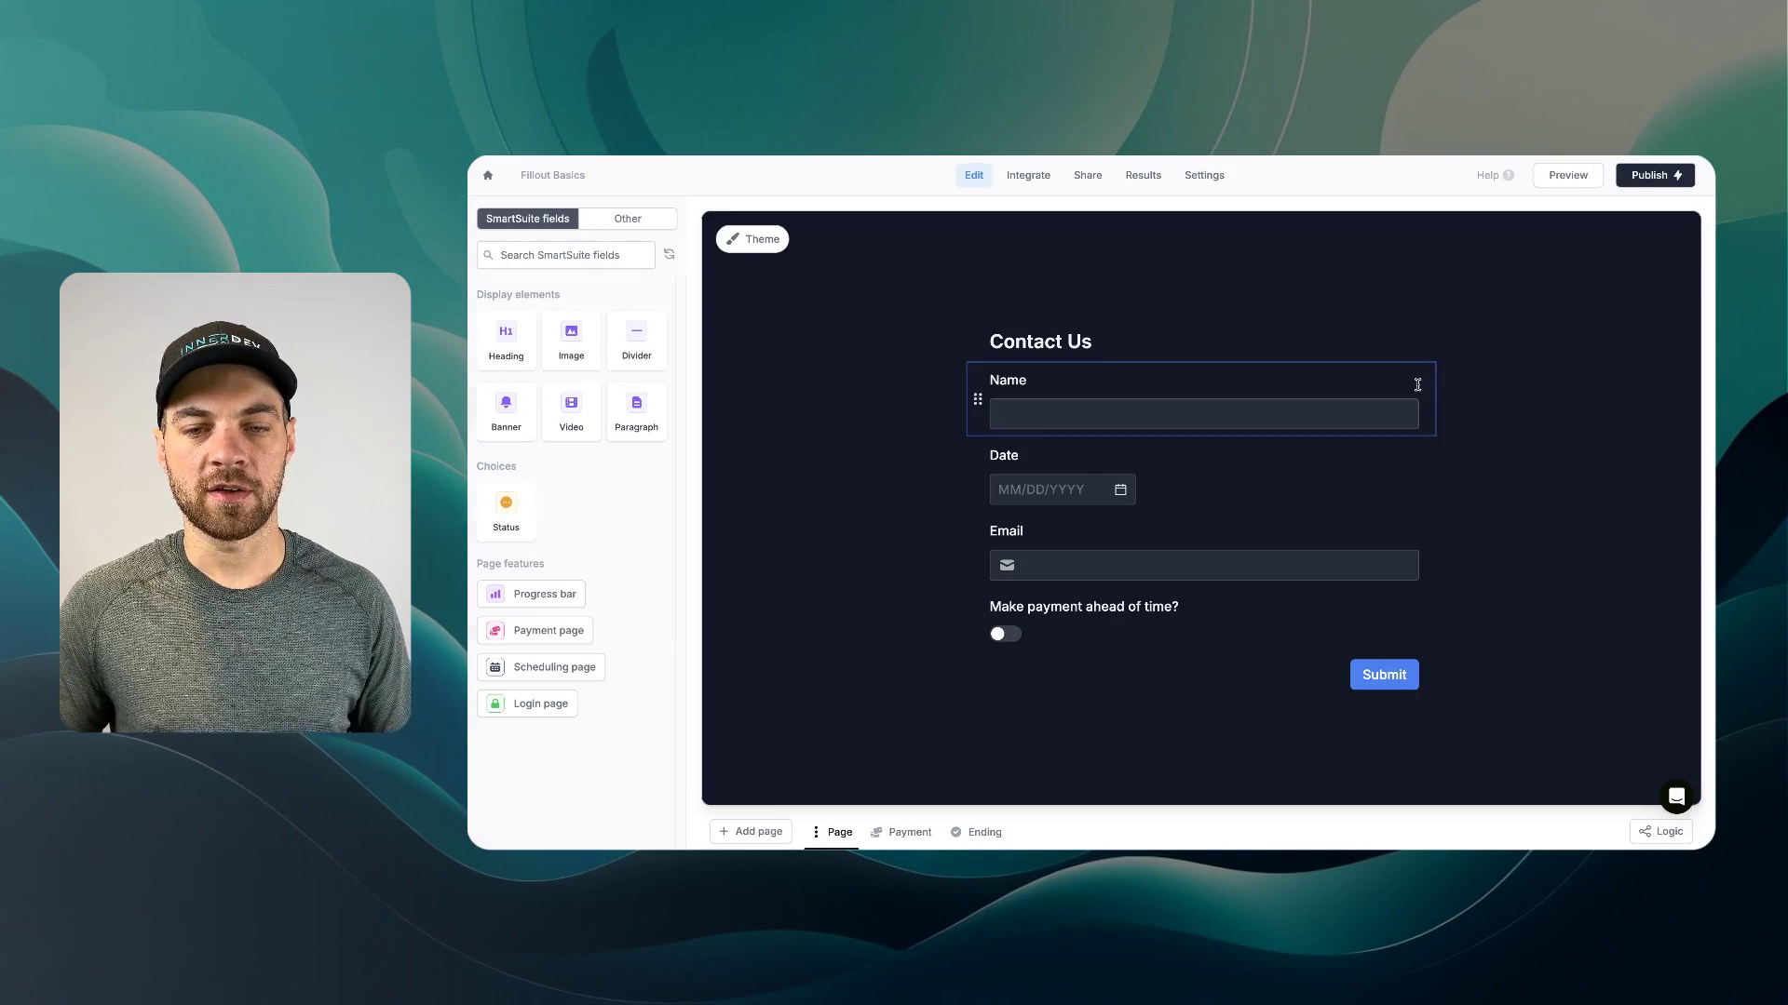
- Select the Ending page's 'Thank you' block and switch its confetti off
click(985, 832)
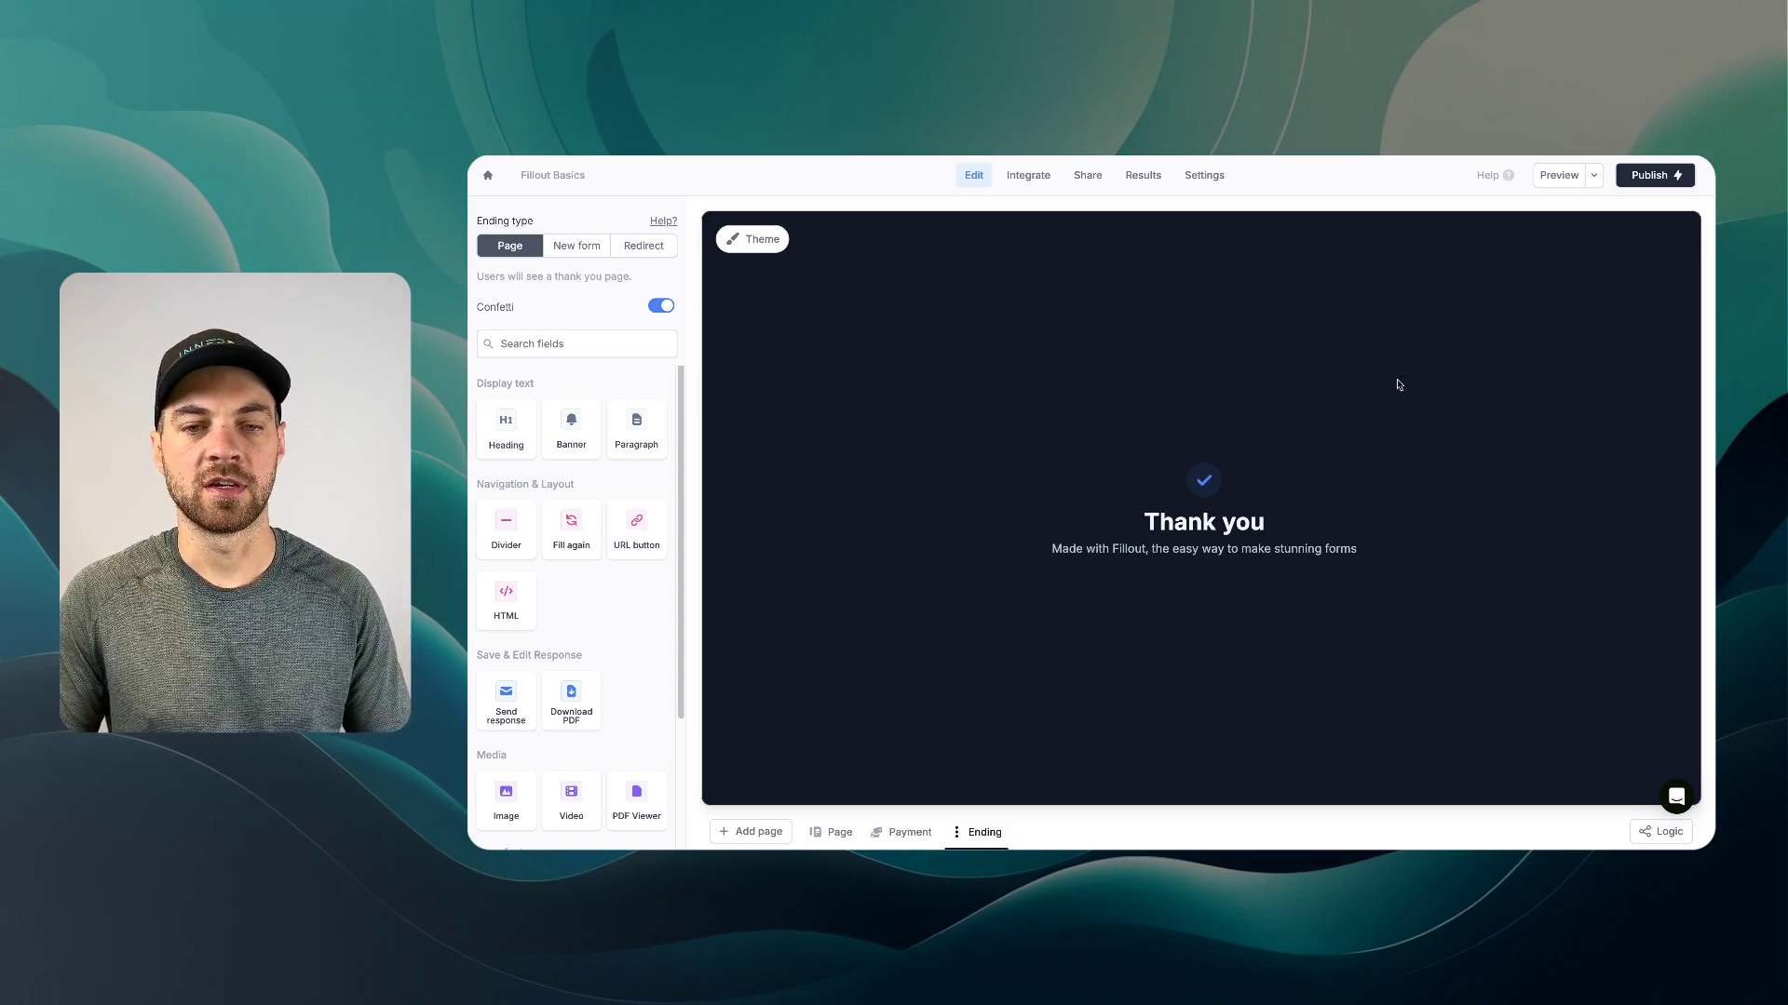
click(1273, 486)
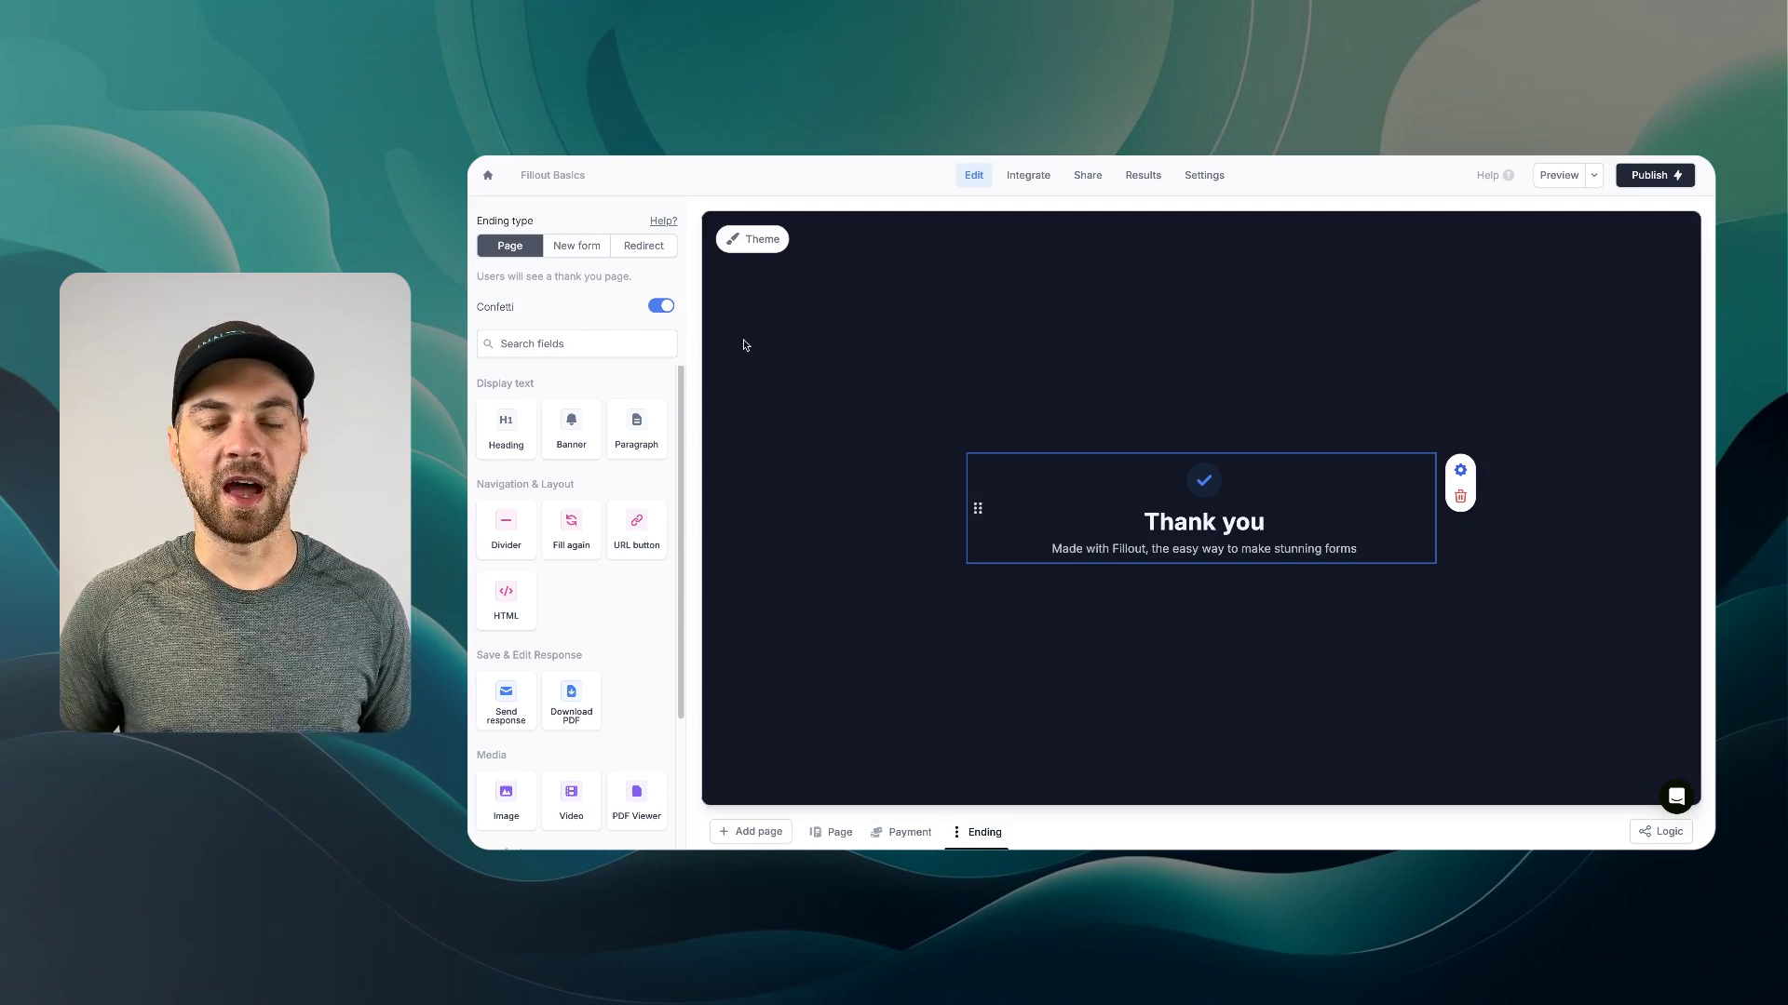
click(662, 309)
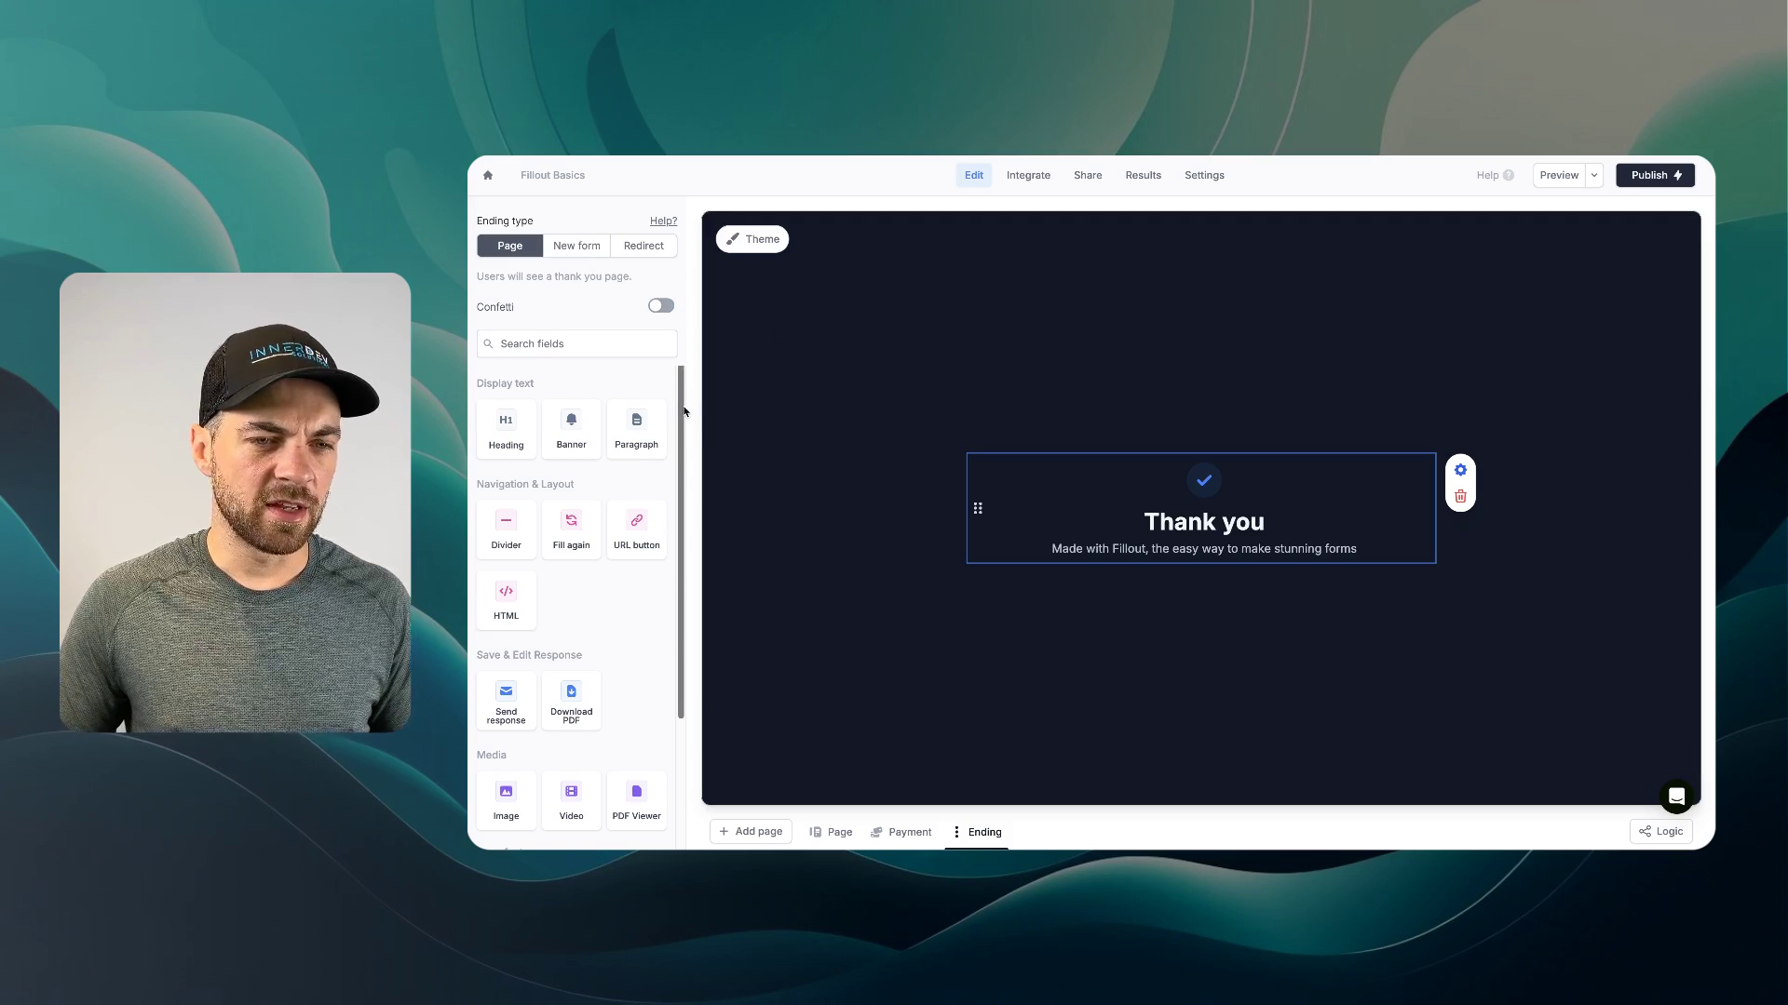
scroll(685, 420, down, 1)
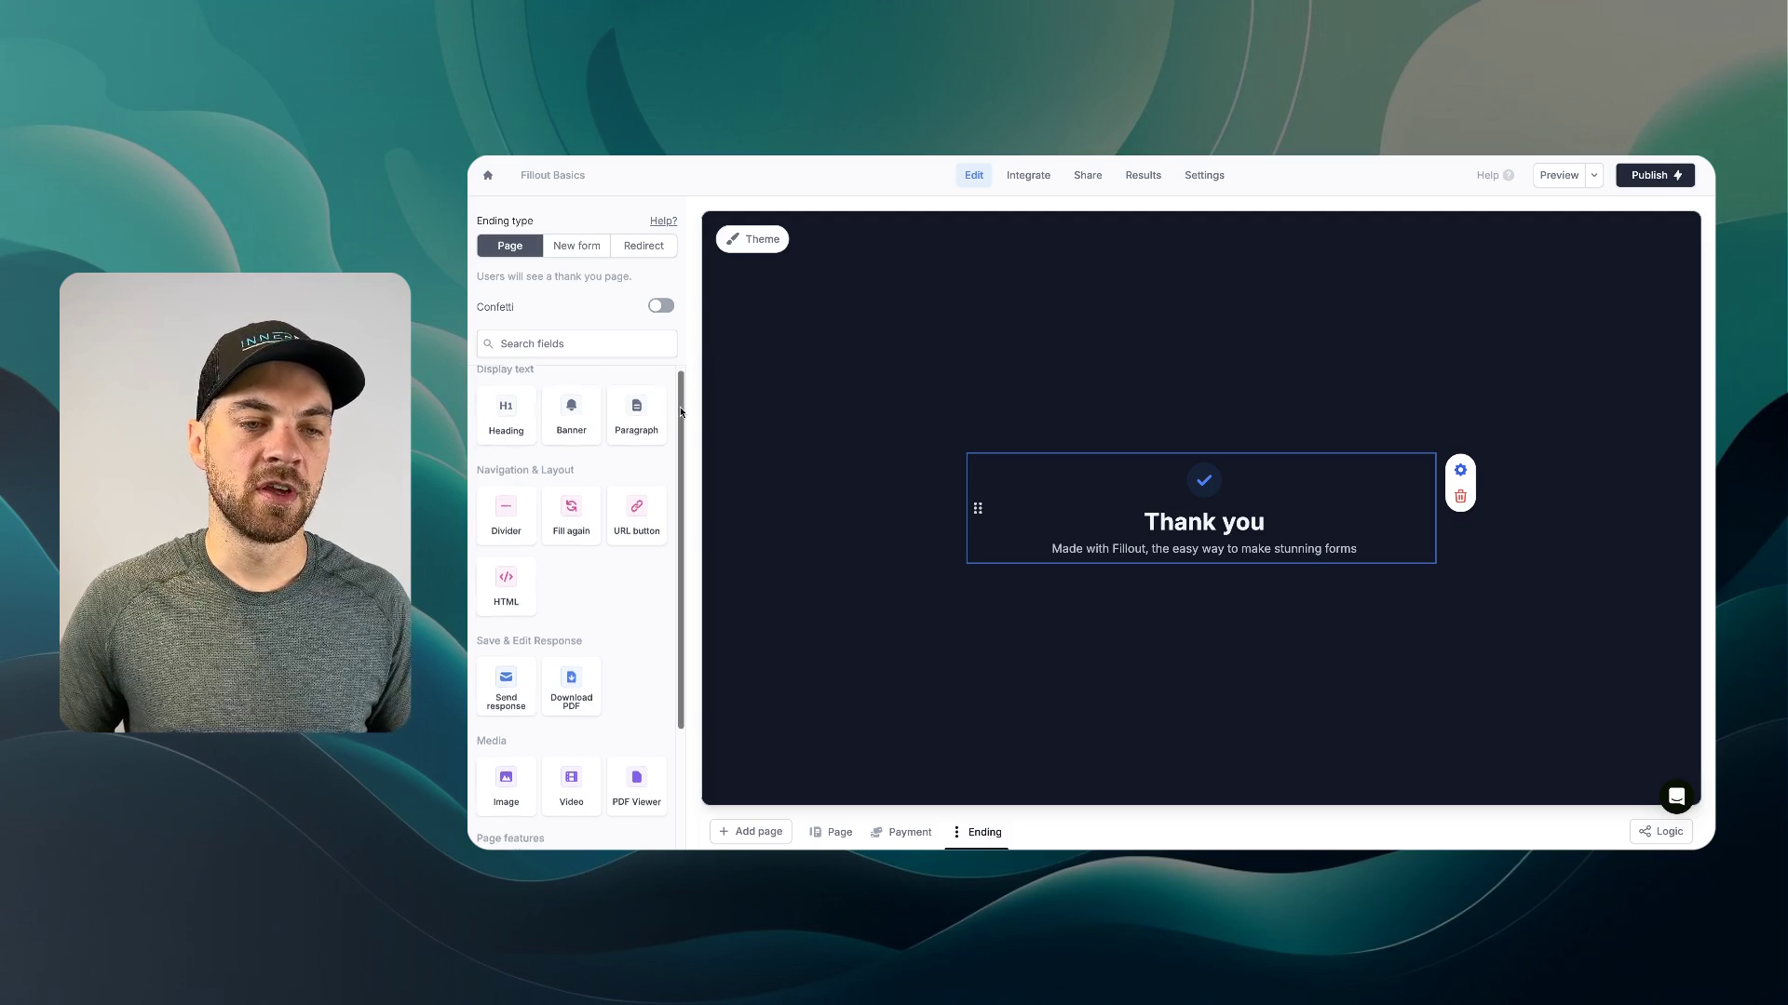
scroll(678, 401, down, 1)
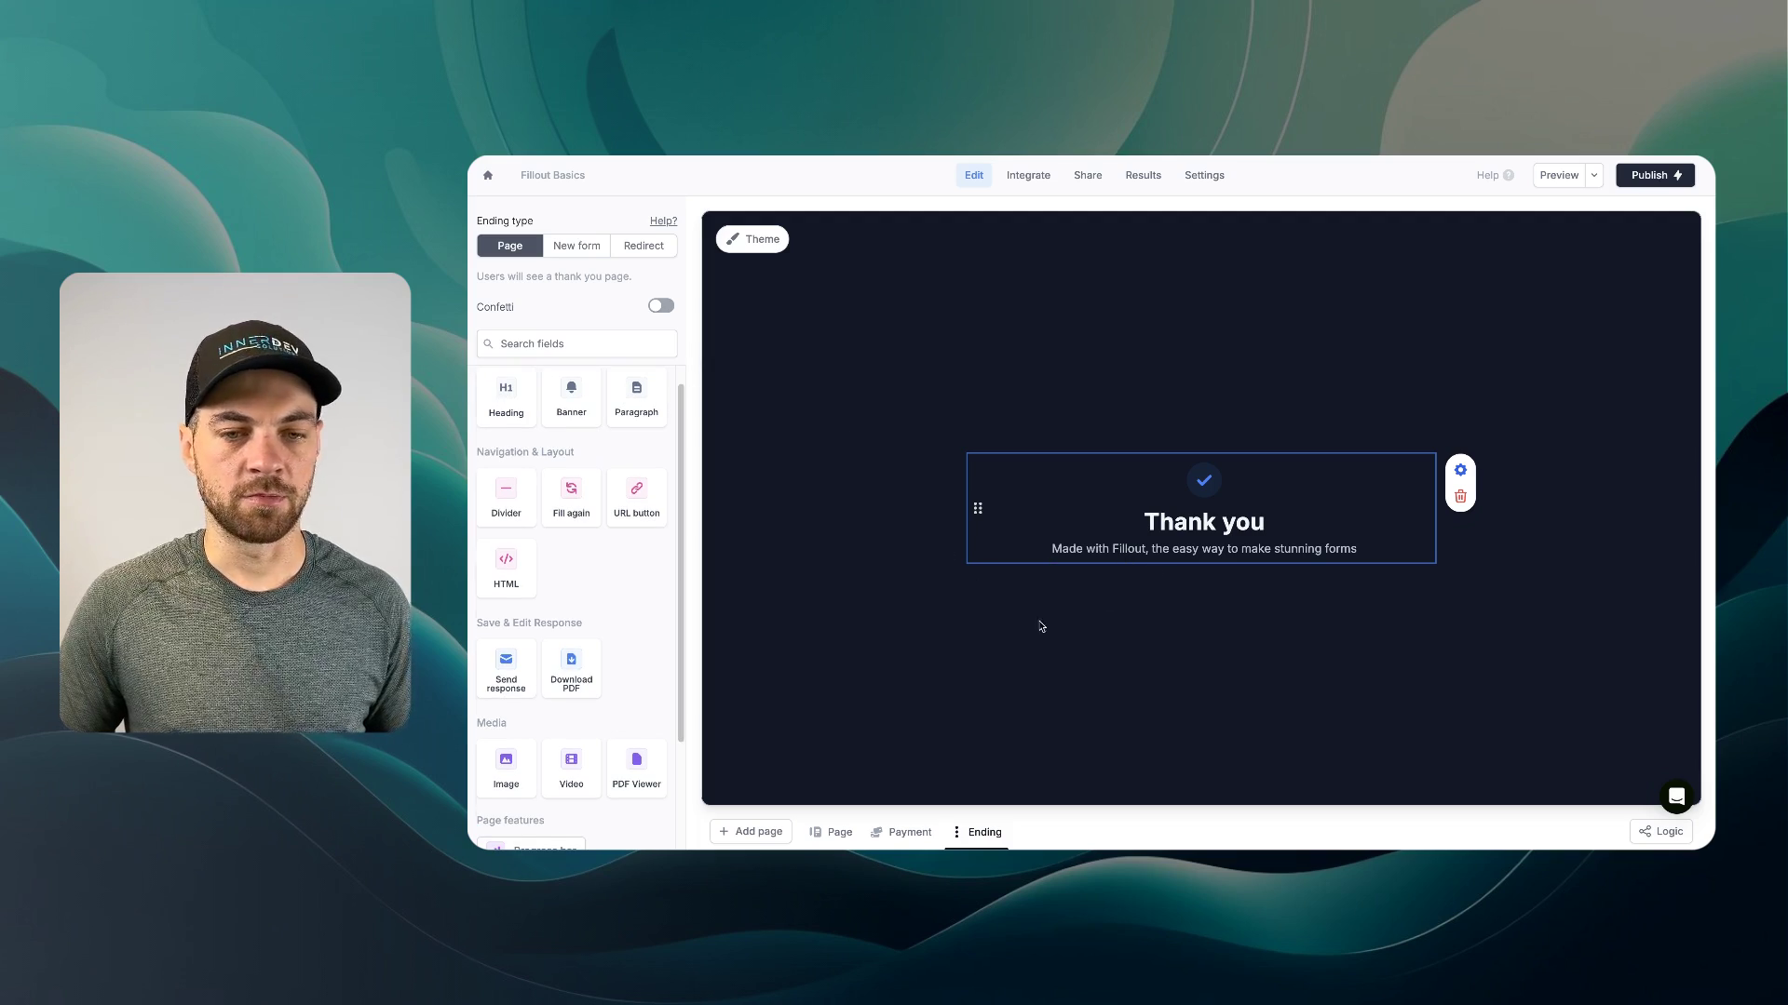
scroll(615, 507, down, 2)
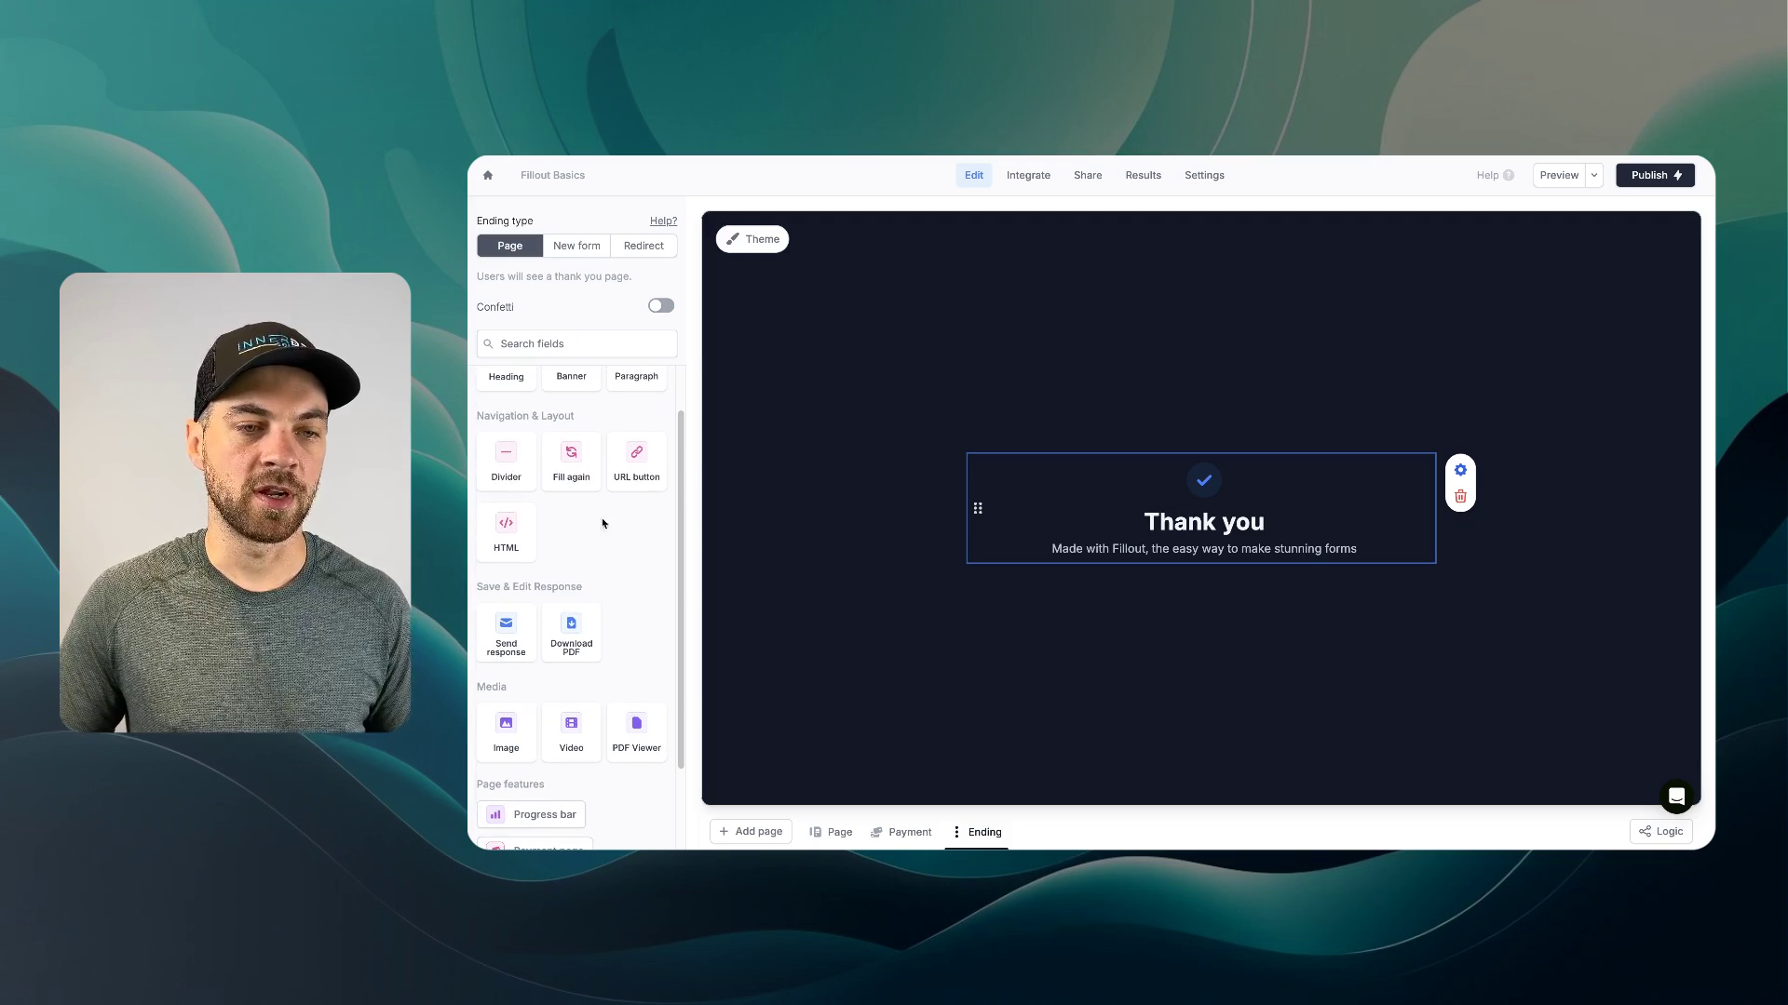
scroll(684, 522, down, 5)
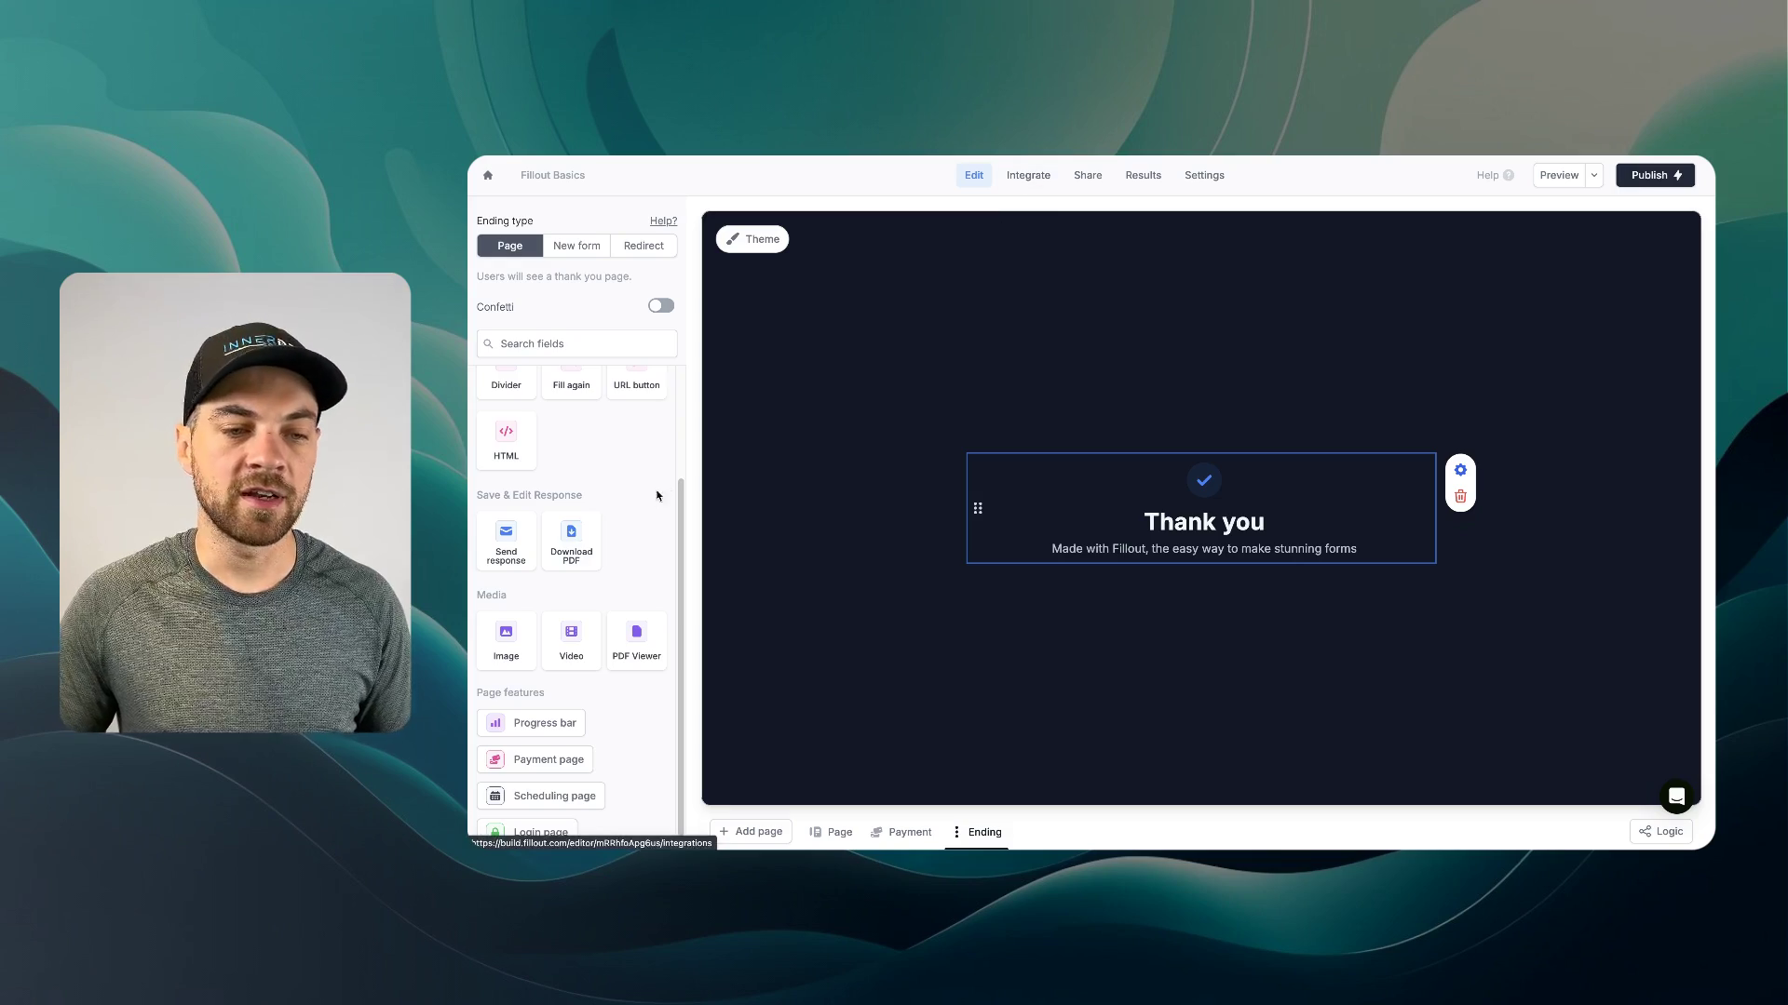
scroll(624, 531, down, 1)
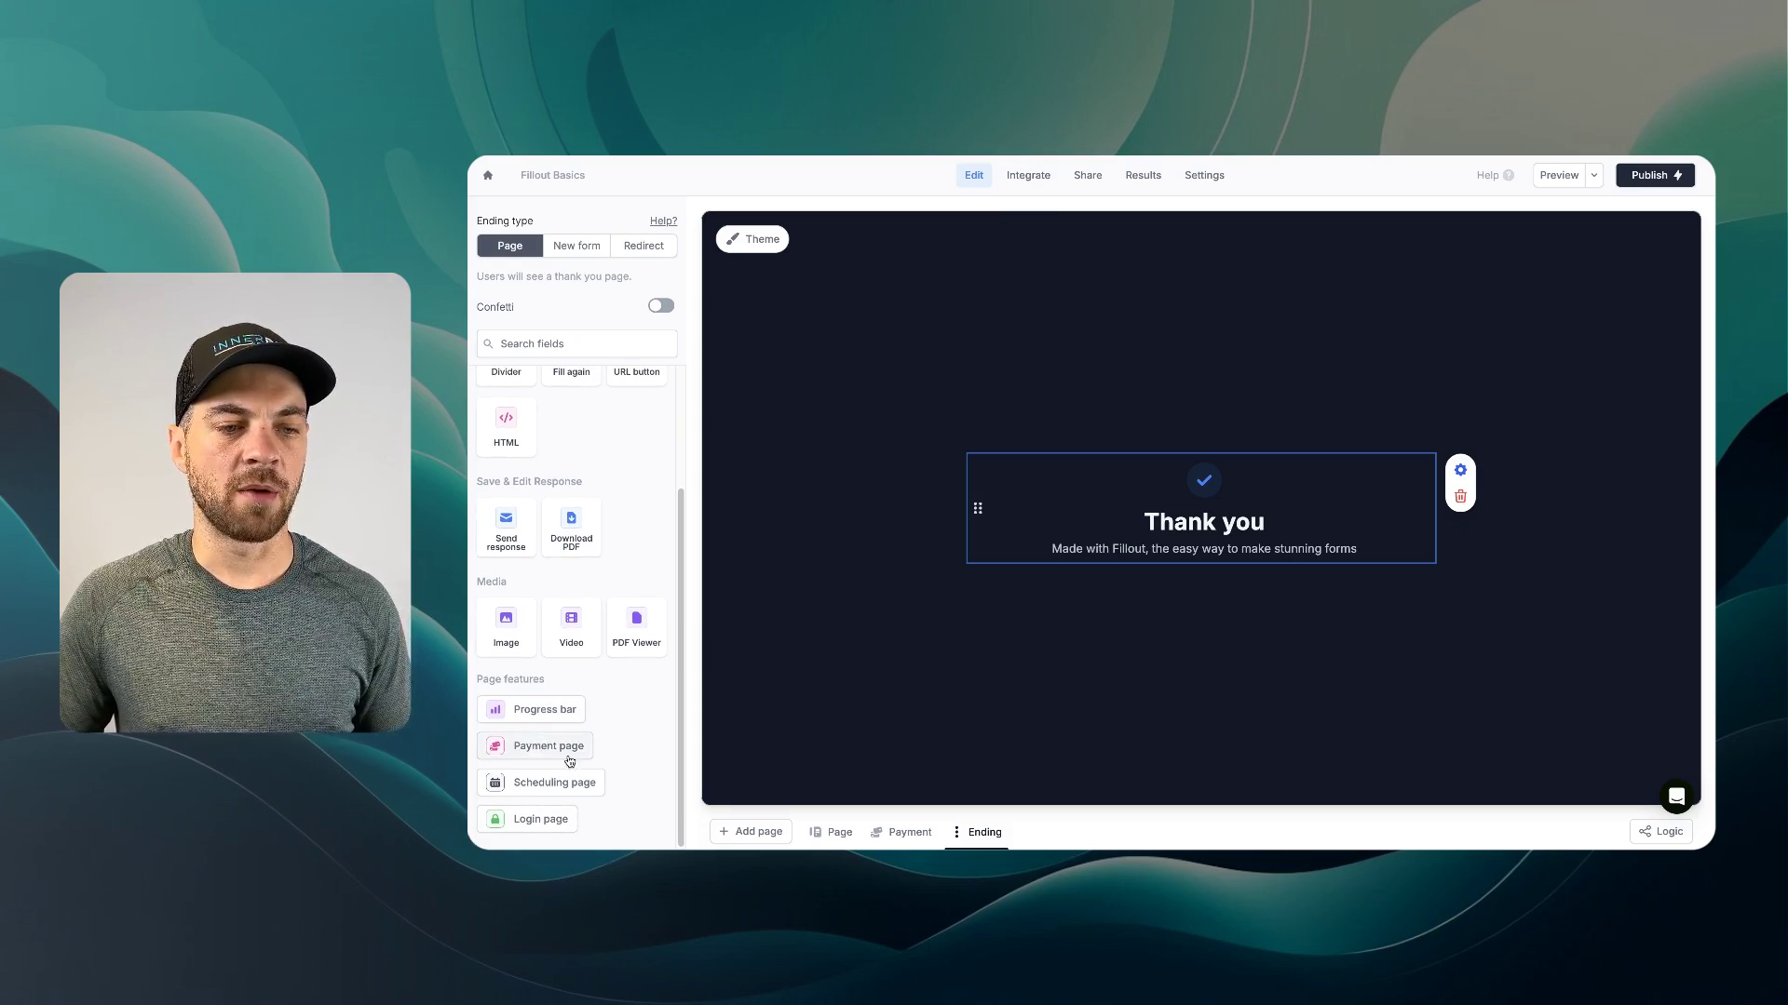
scroll(571, 754, up, 3)
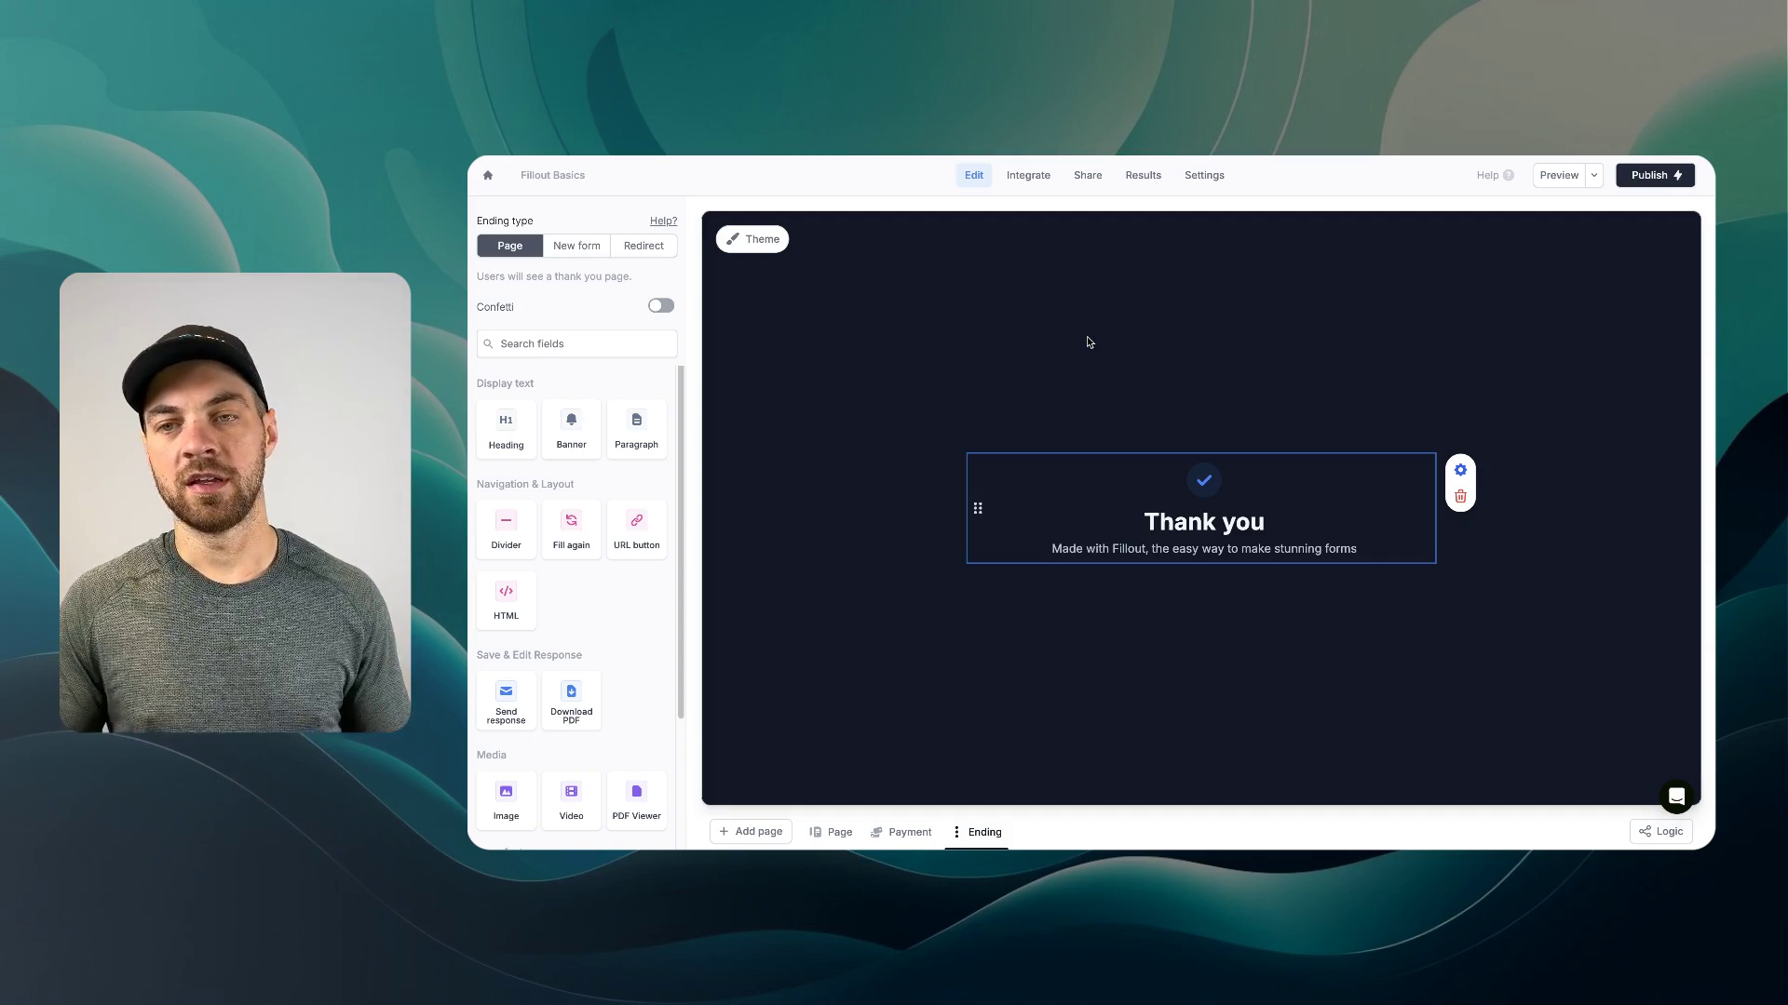
- Publish the form, showing its form link, email sending and embed options
click(1639, 181)
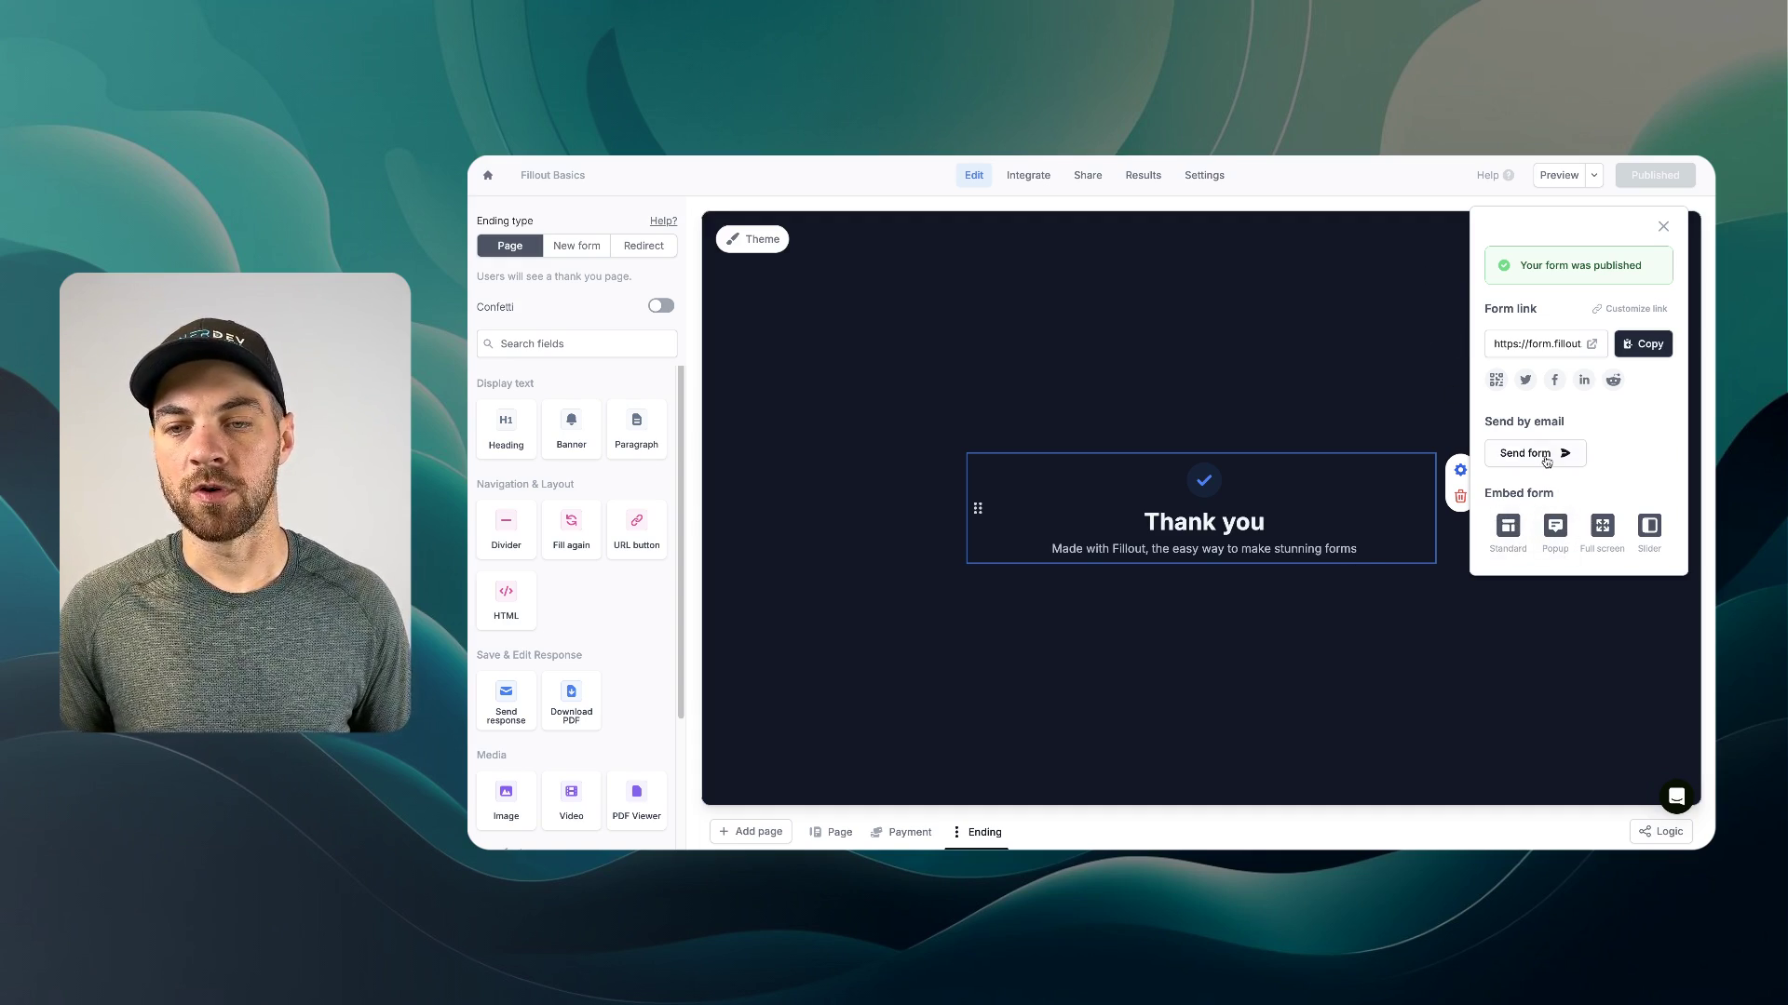
- Pick the Slider embed option under Share, then view the empty Results page
click(1214, 333)
click(1203, 175)
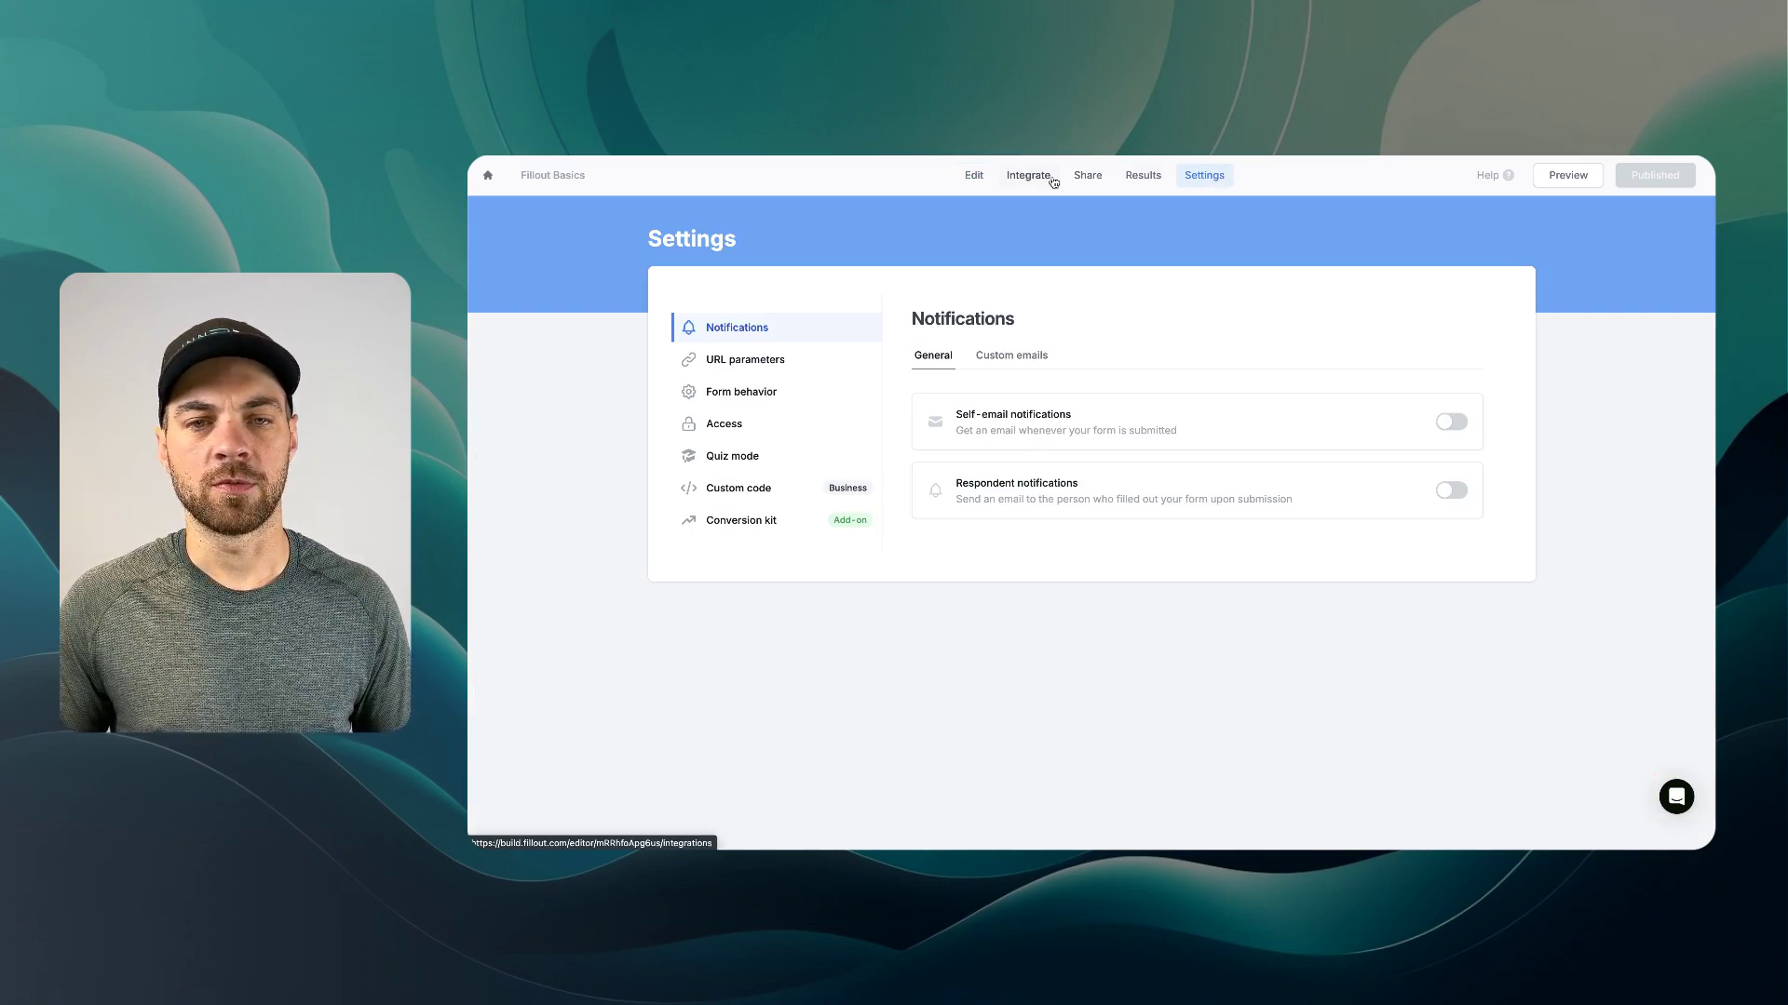
click(1088, 176)
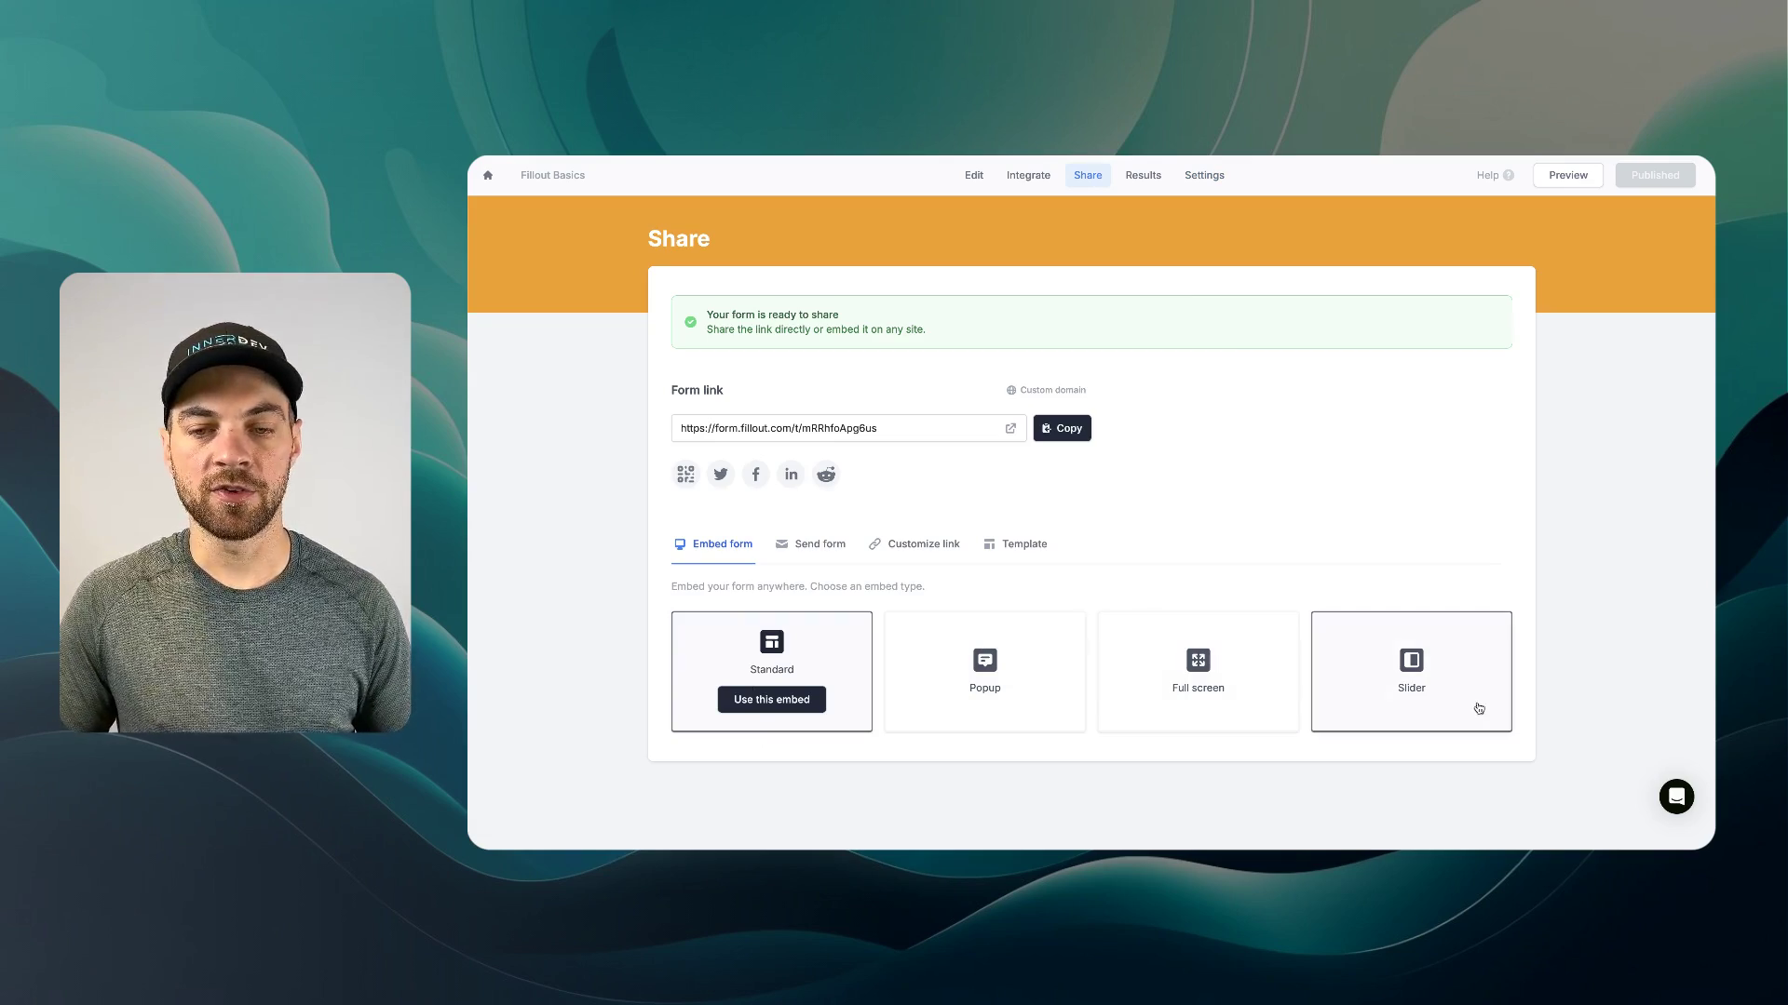
click(1464, 671)
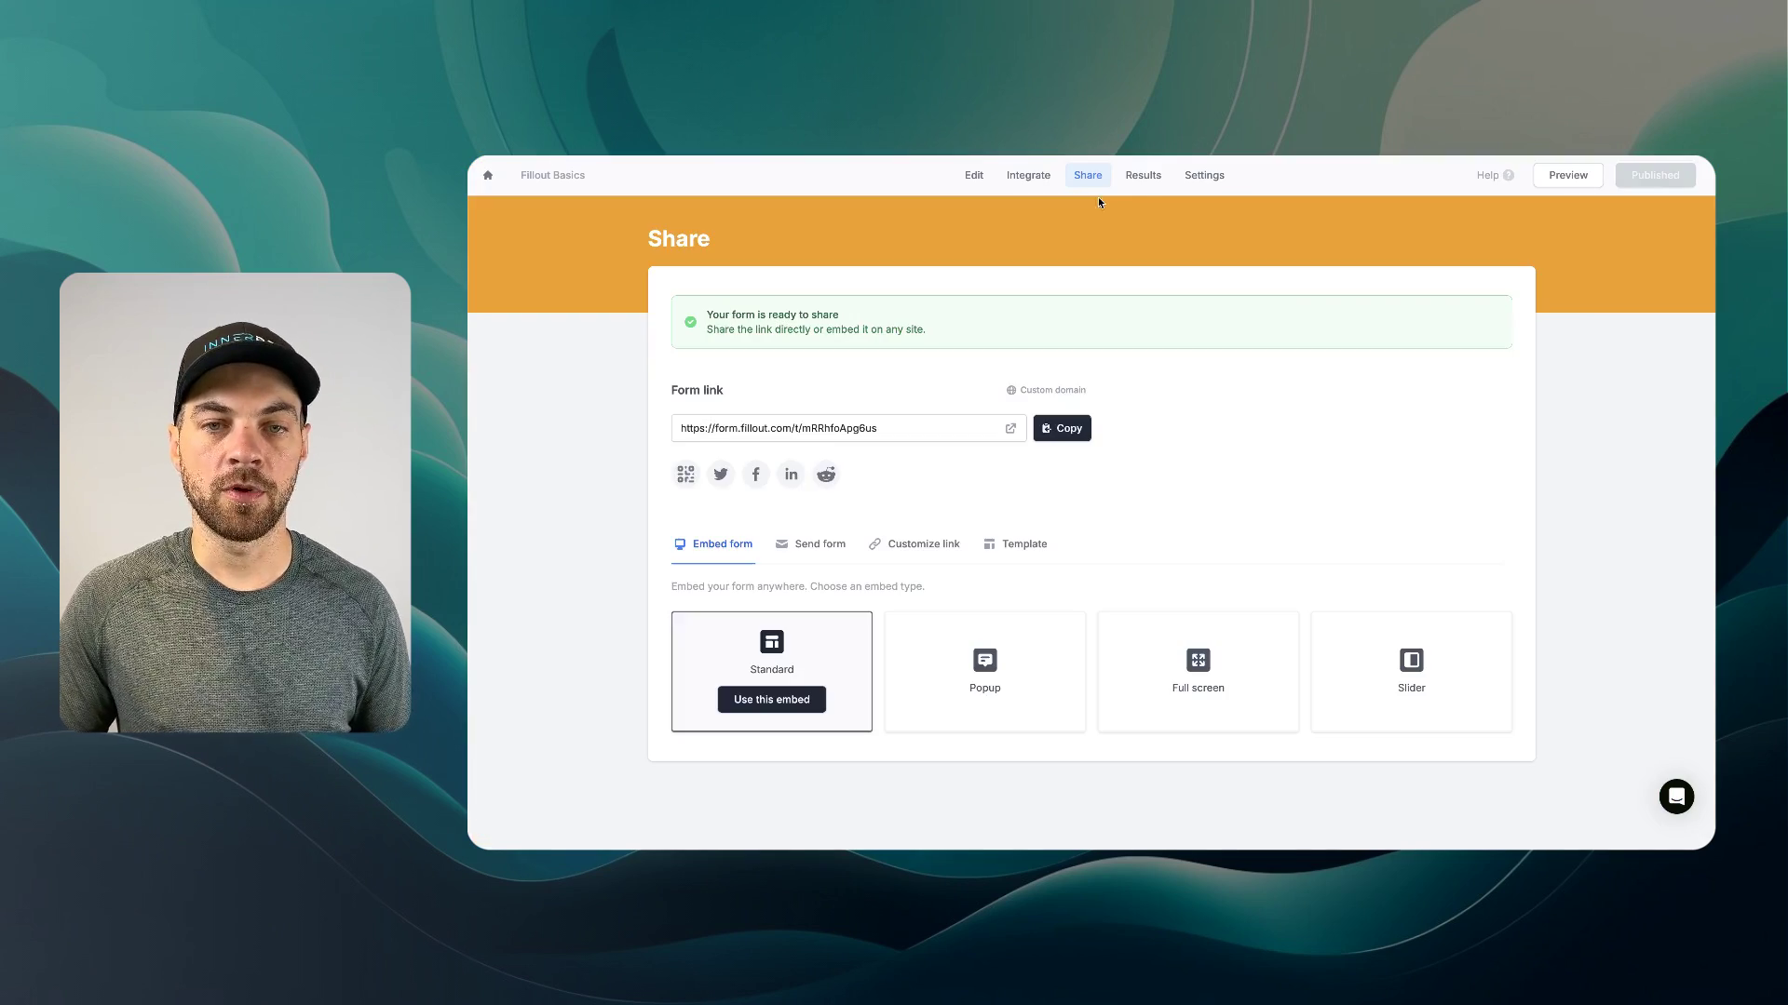
click(1143, 175)
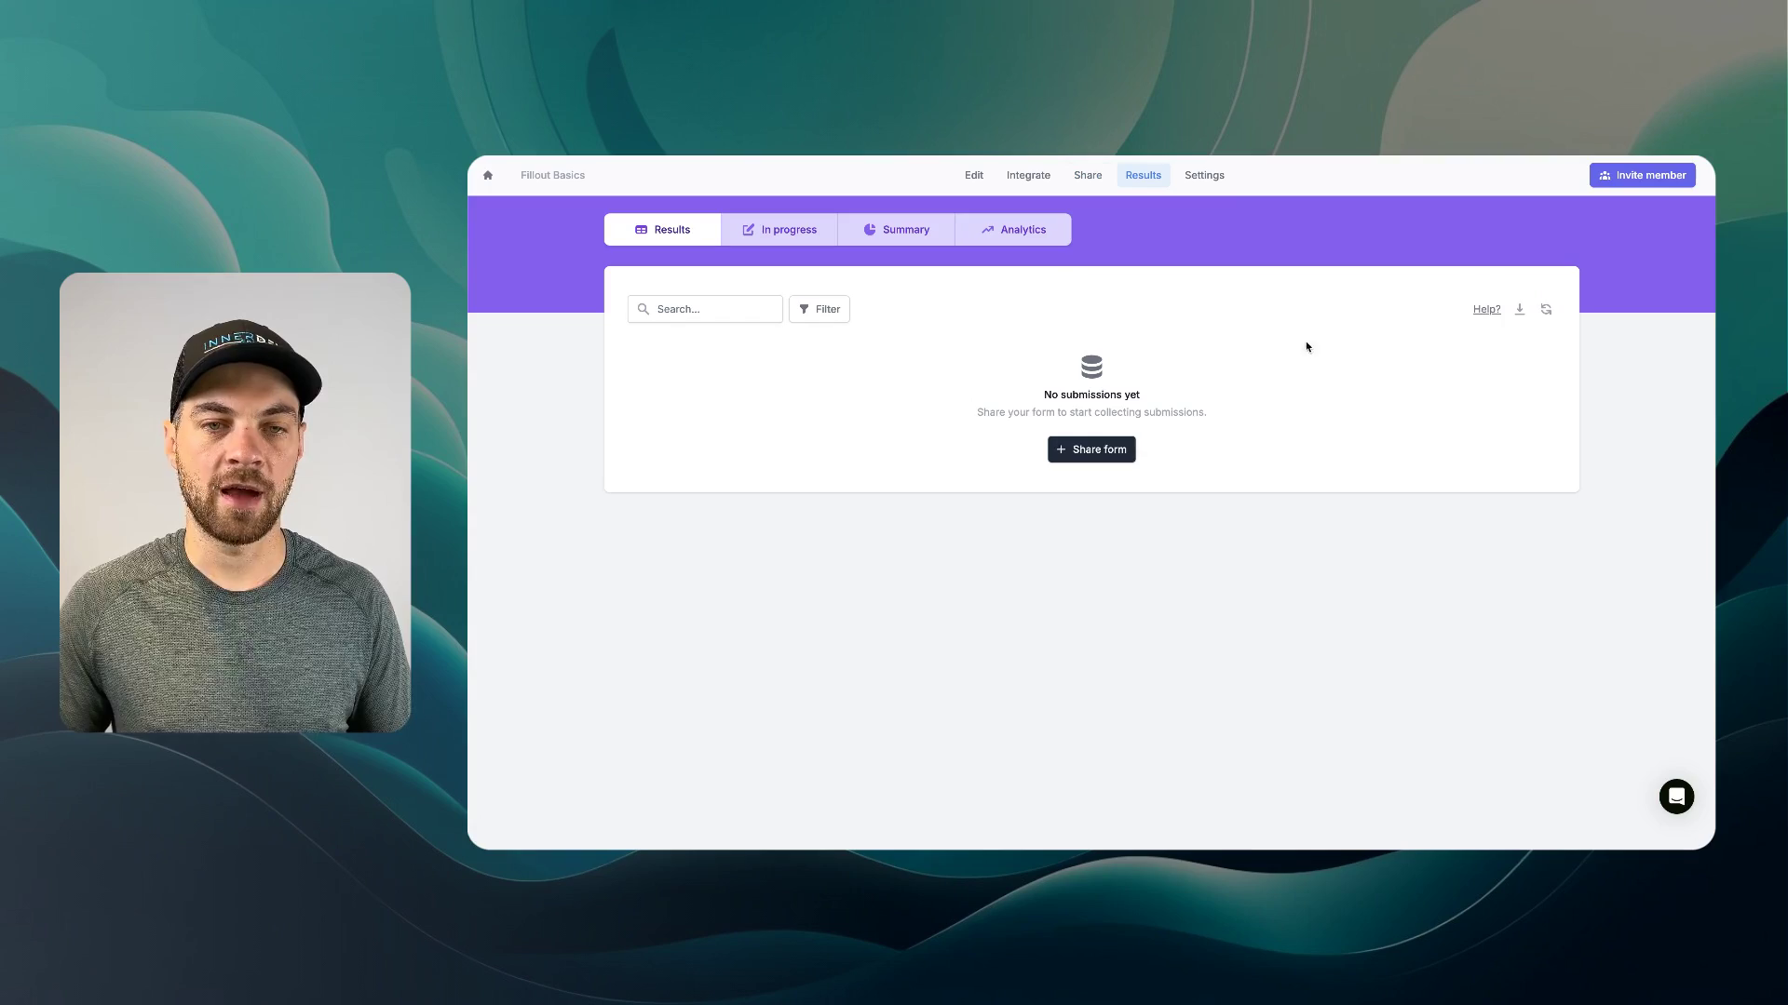
- Show the form's Settings, with self-email and respondent notifications both off
click(1210, 179)
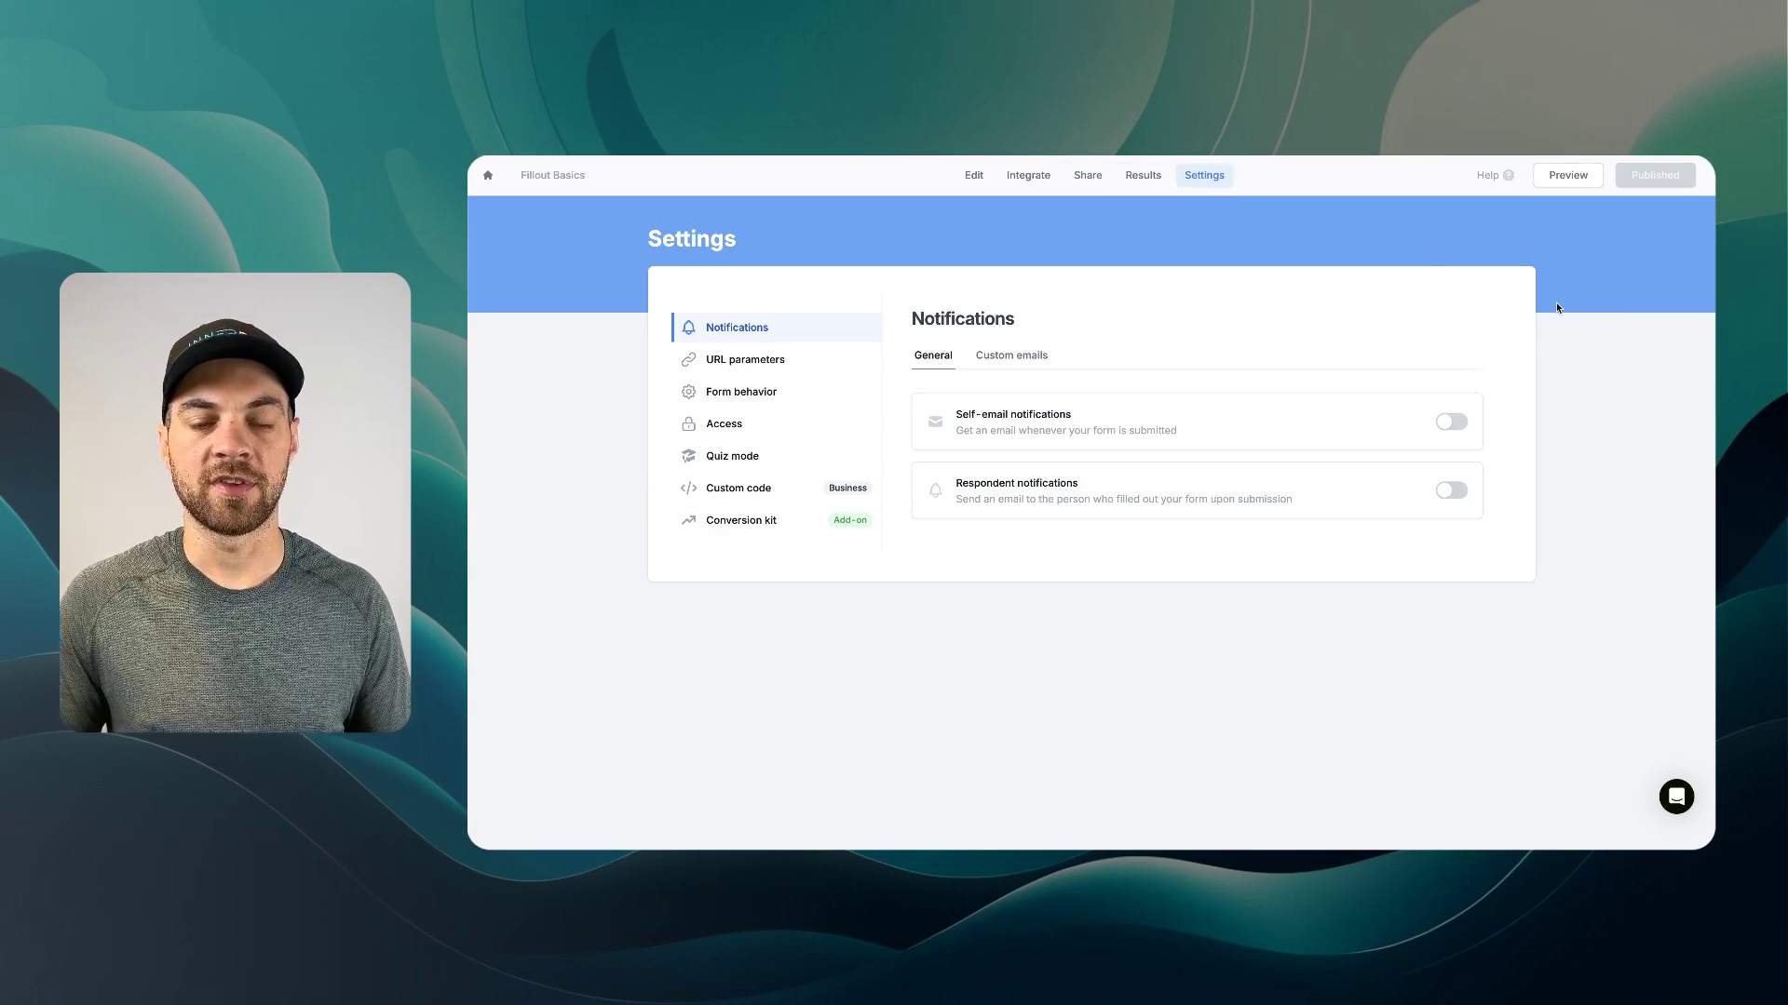